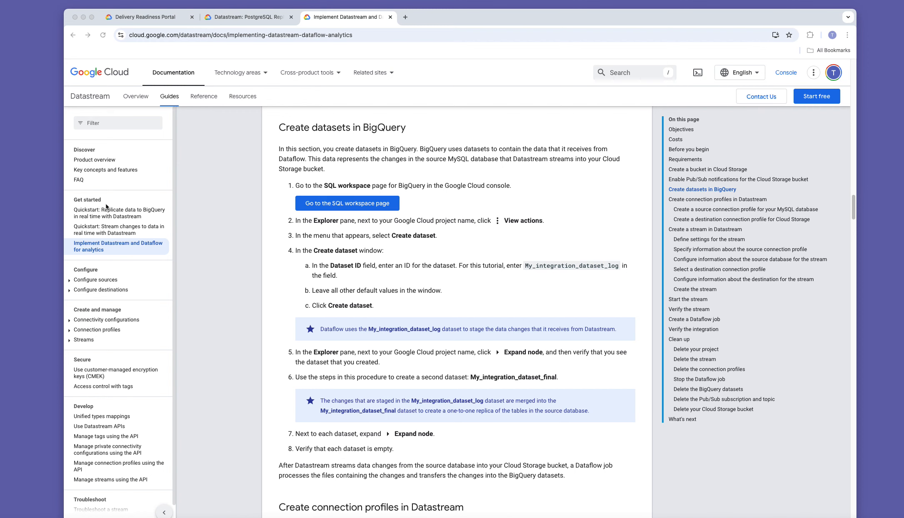
# Open the Datastream 'Product overview' page from the documentation's Discover navigation.
pyautogui.click(101, 160)
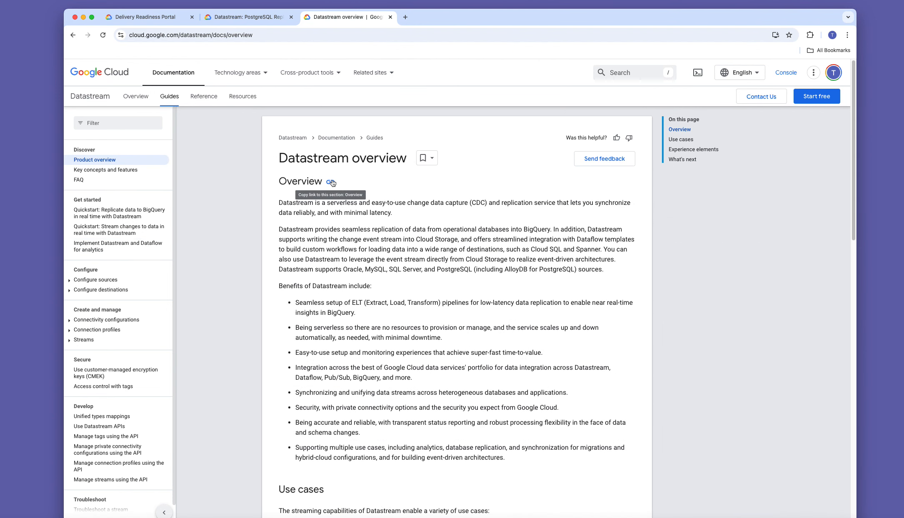
# On a widened lab page, start the PostgreSQL Replication to BigQuery lab and pass the reCAPTCHA check.
pyautogui.click(270, 21)
pyautogui.moveTo(532, 15); pyautogui.dragTo(456, 15)
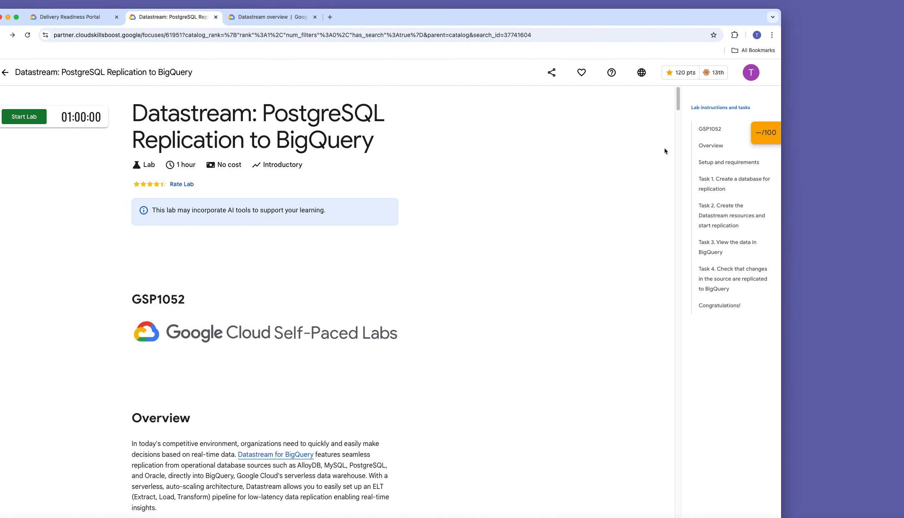
pyautogui.moveTo(781, 158); pyautogui.dragTo(903, 155)
pyautogui.moveTo(796, 24); pyautogui.dragTo(821, 23)
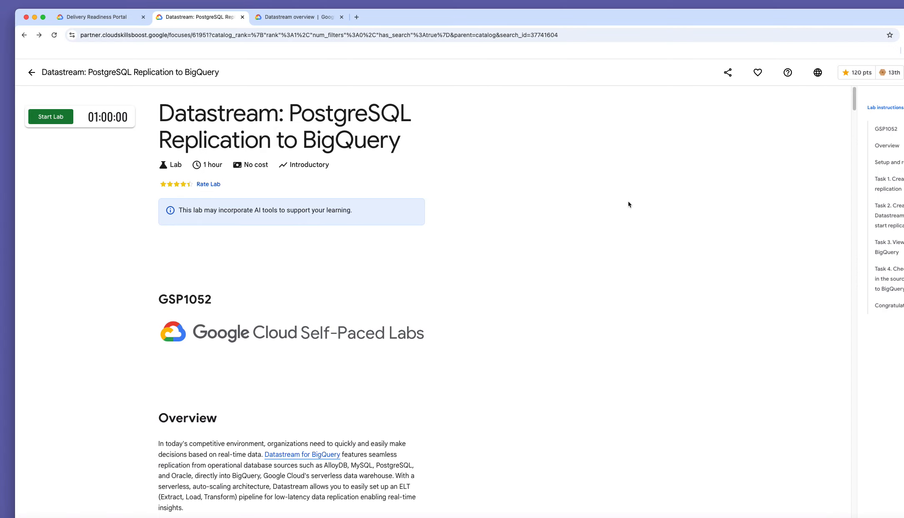
pyautogui.scroll(-5, 477, 297)
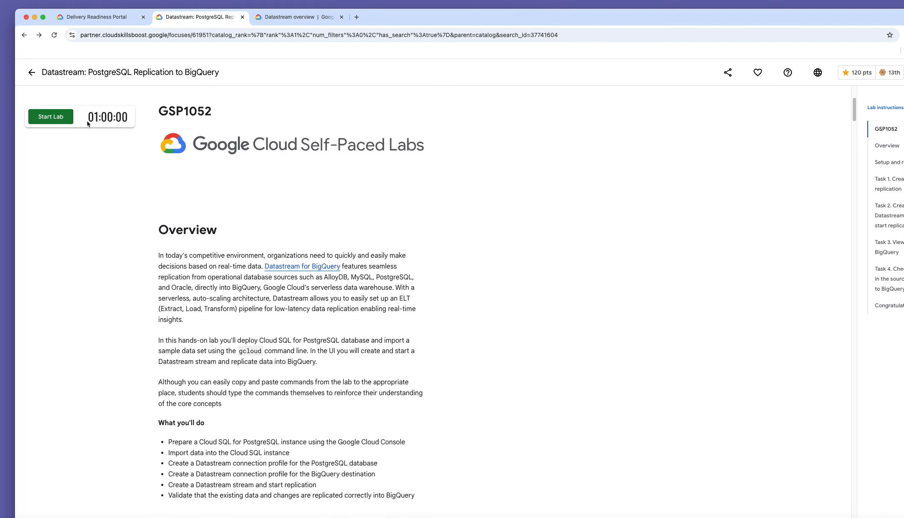
pyautogui.click(49, 122)
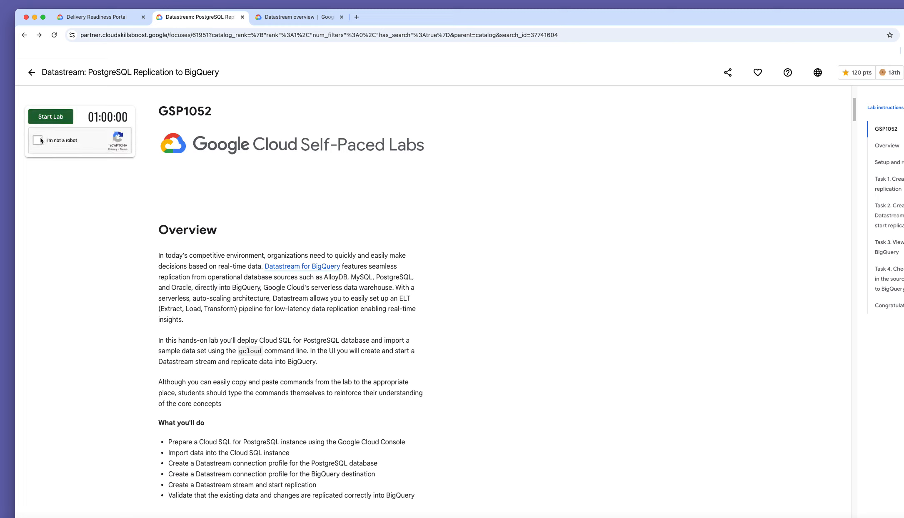
pyautogui.click(38, 141)
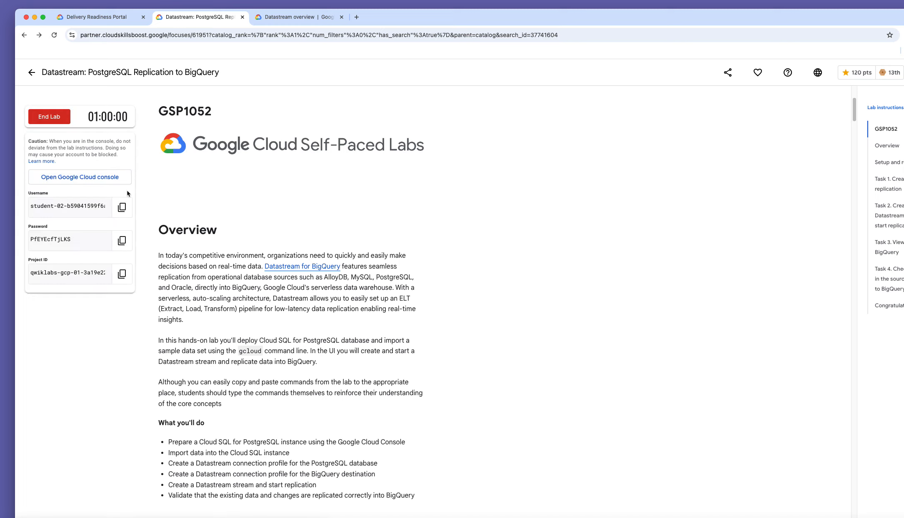
# Sign in to the Cloud console with the lab's temporary username and copied password, and acknowledge the welcome notice.
pyautogui.click(96, 183)
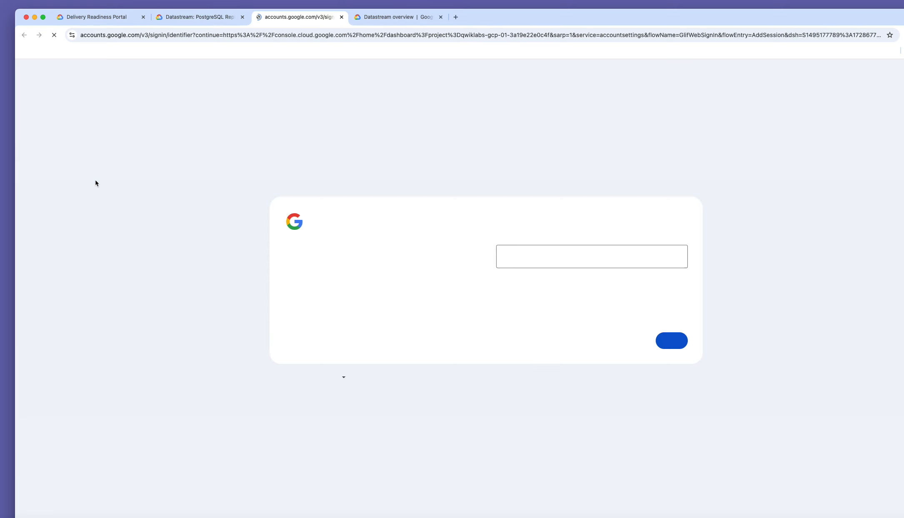
pyautogui.click(668, 339)
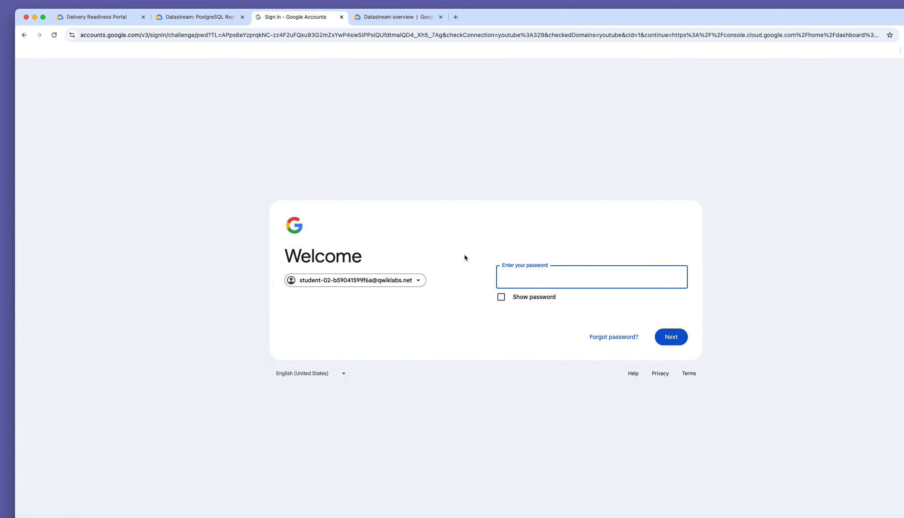
pyautogui.click(201, 19)
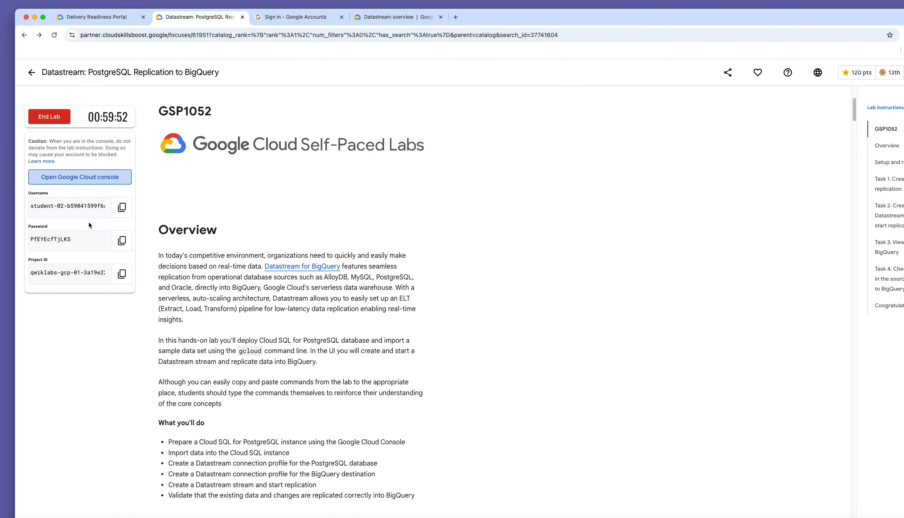
pyautogui.click(122, 243)
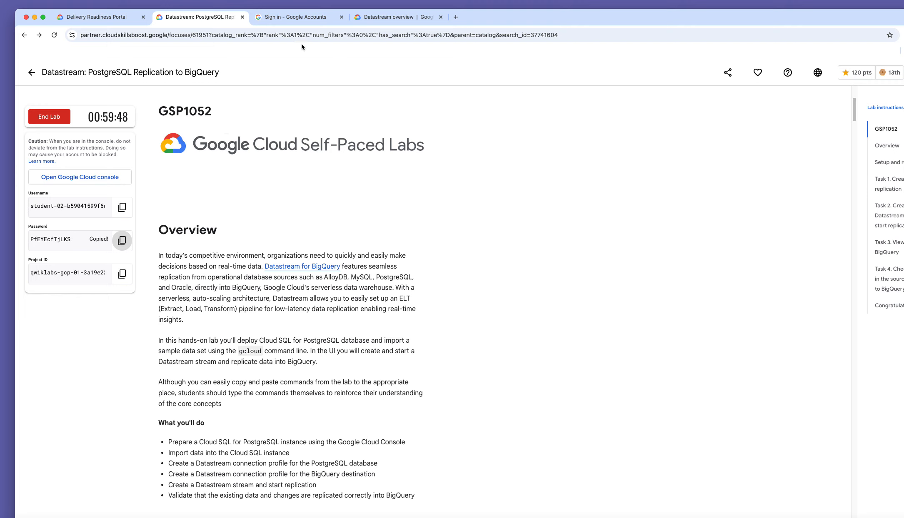
pyautogui.click(303, 18)
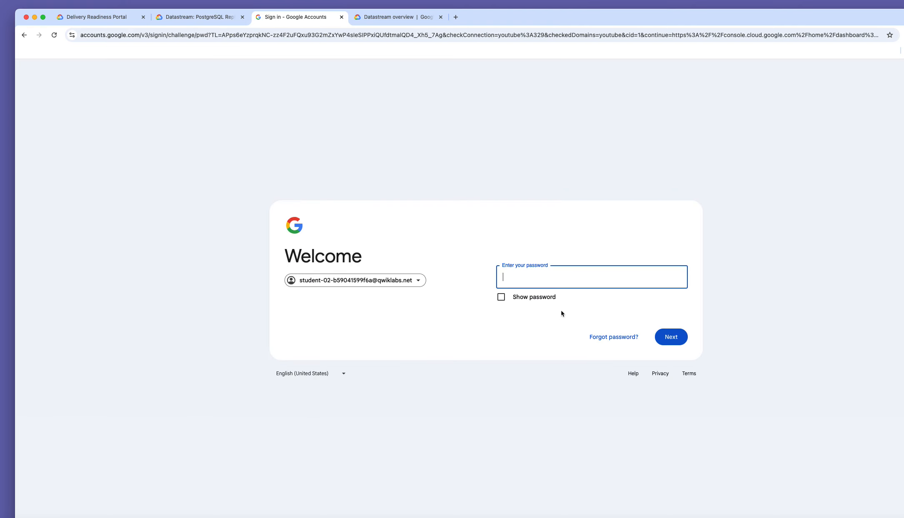
pyautogui.rightClick(538, 281)
pyautogui.click(567, 353)
pyautogui.click(673, 343)
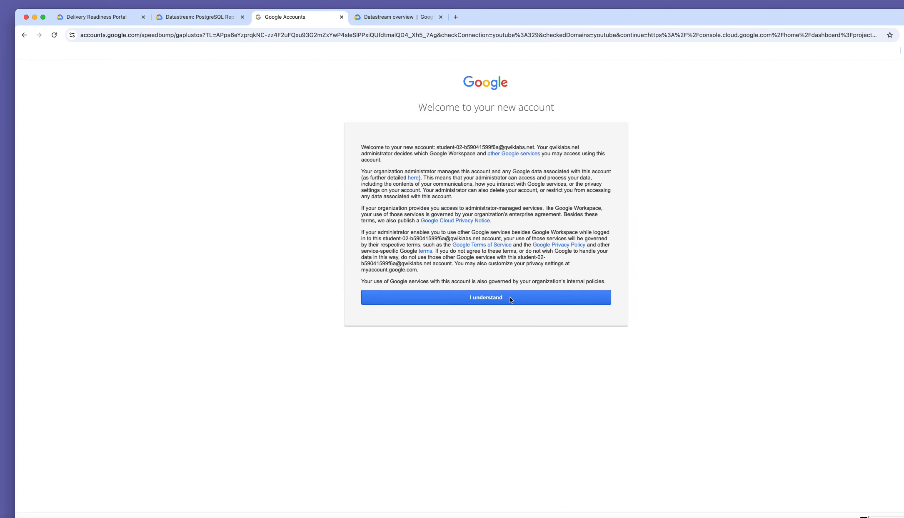
pyautogui.click(510, 299)
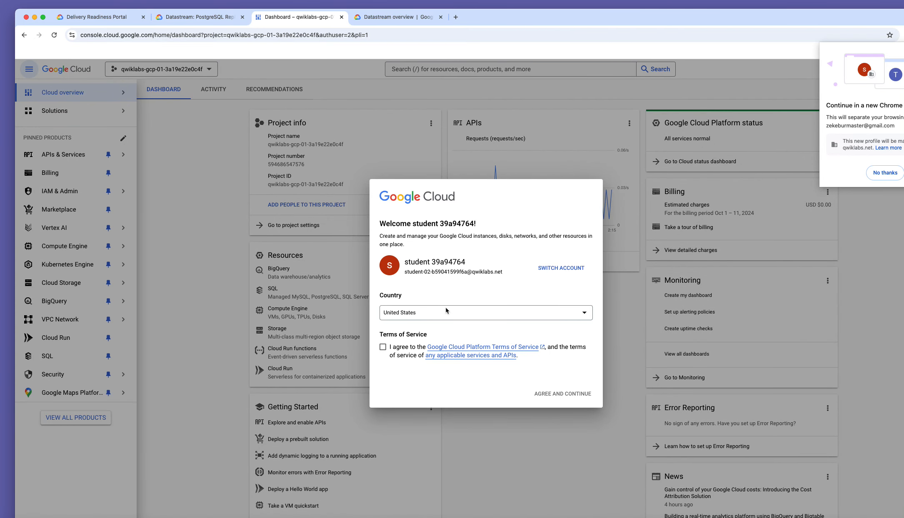
# Agree to the Terms of Service and skip the Chrome profile prompts.
pyautogui.click(384, 347)
pyautogui.click(558, 394)
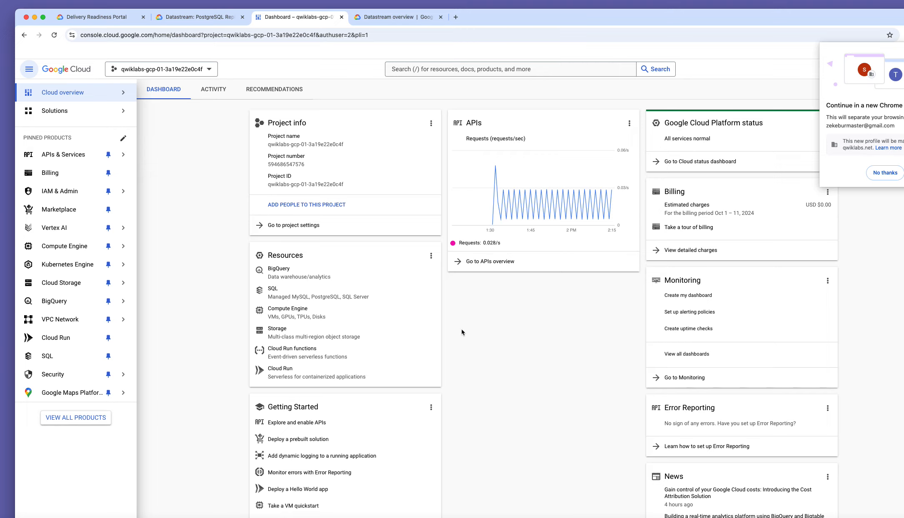
pyautogui.click(885, 173)
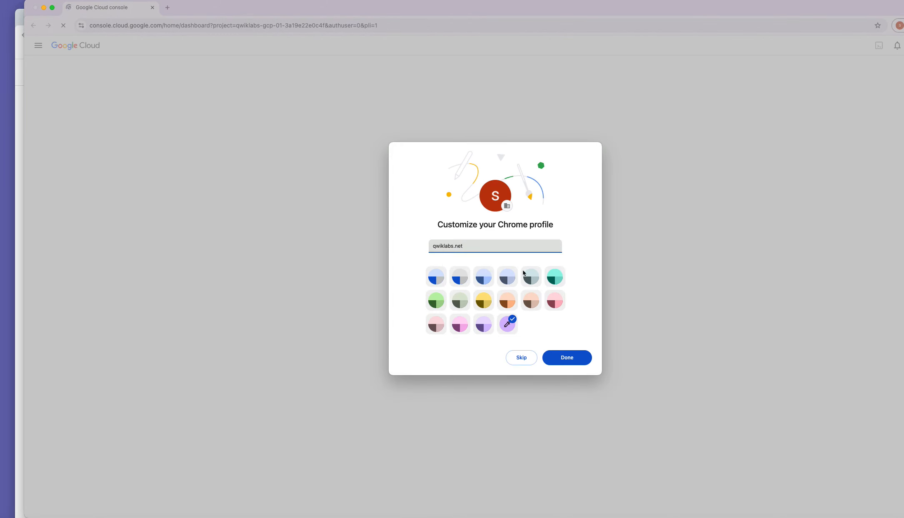
pyautogui.click(521, 357)
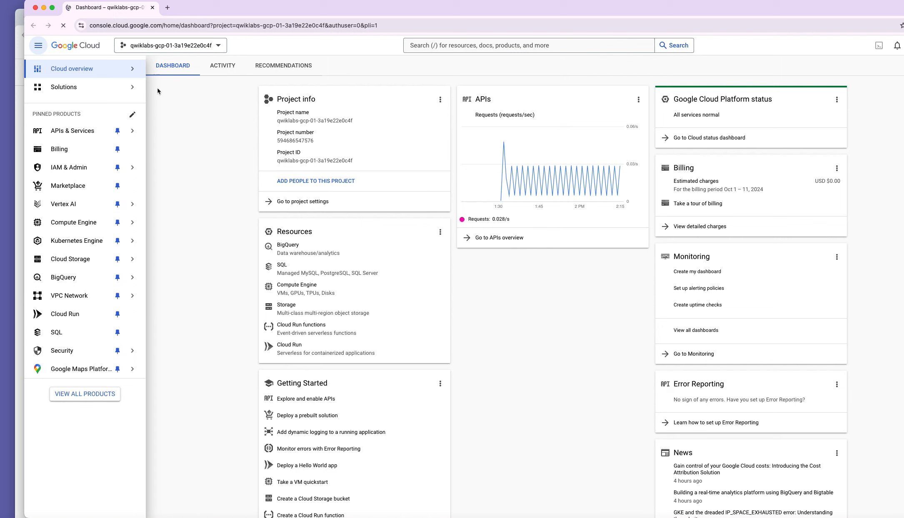
# Search 'post' to open the Cloud SQL page and dismiss the Gemini introduction.
pyautogui.click(460, 46)
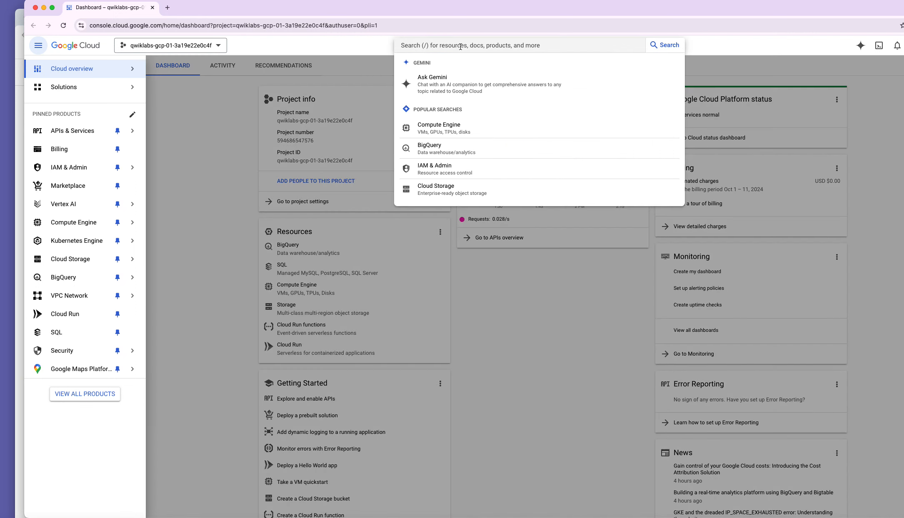
pyautogui.write('postgres')
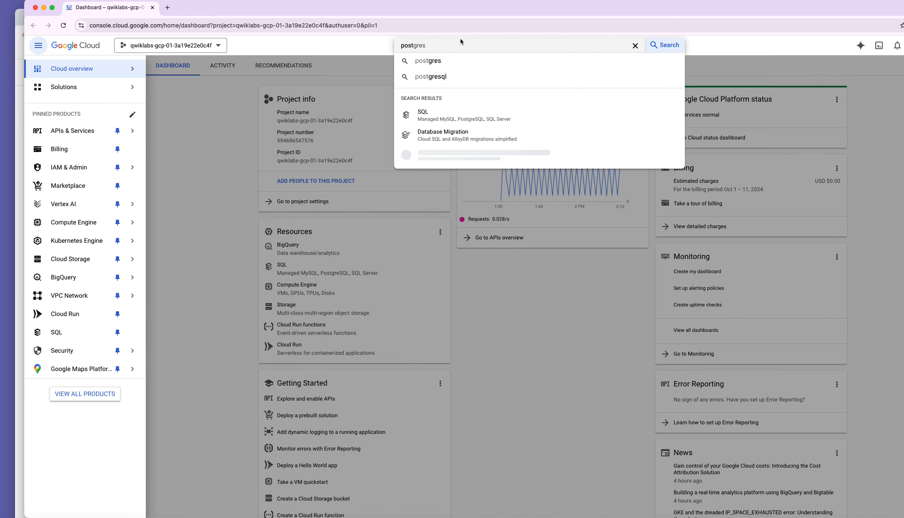
pyautogui.click(434, 113)
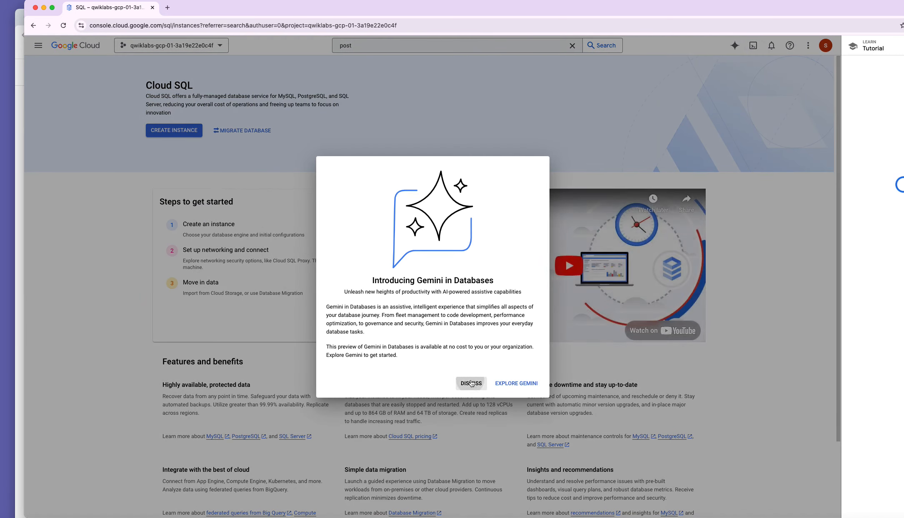
pyautogui.click(471, 383)
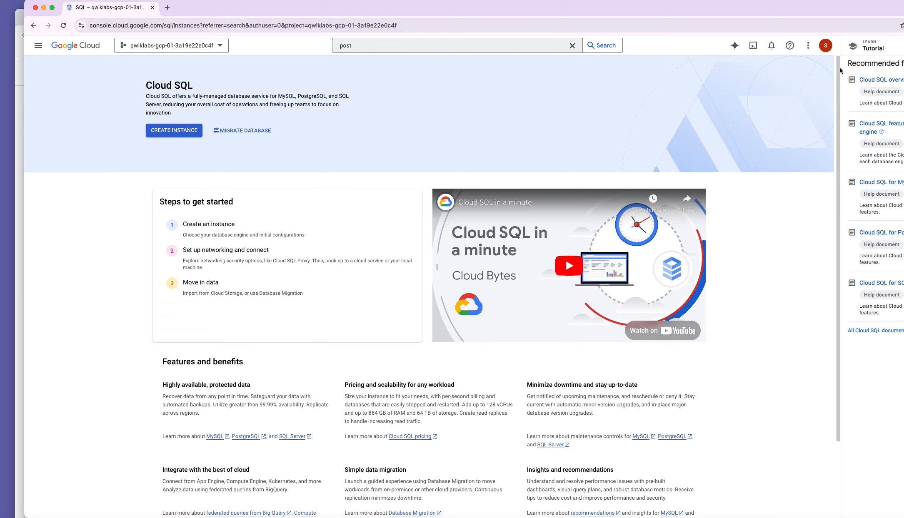
# Activate and enlarge Cloud Shell, then return to the lab instructions.
pyautogui.click(753, 45)
pyautogui.moveTo(760, 16); pyautogui.dragTo(798, 12)
pyautogui.click(581, 496)
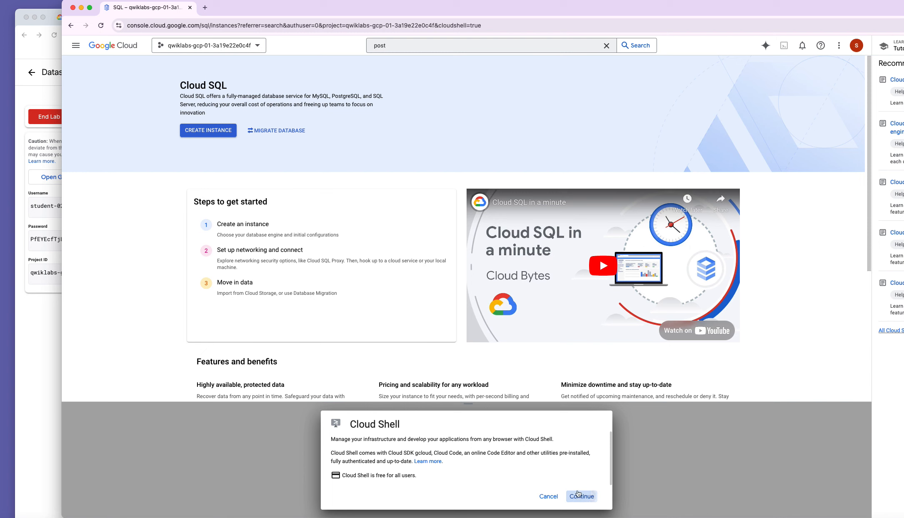
pyautogui.moveTo(539, 403); pyautogui.dragTo(500, 145)
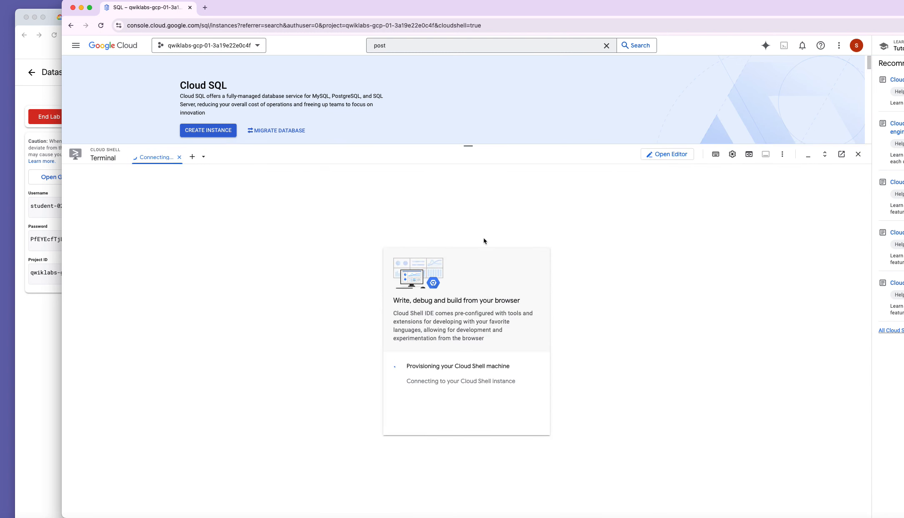
pyautogui.click(46, 325)
pyautogui.scroll(-15, 288, 322)
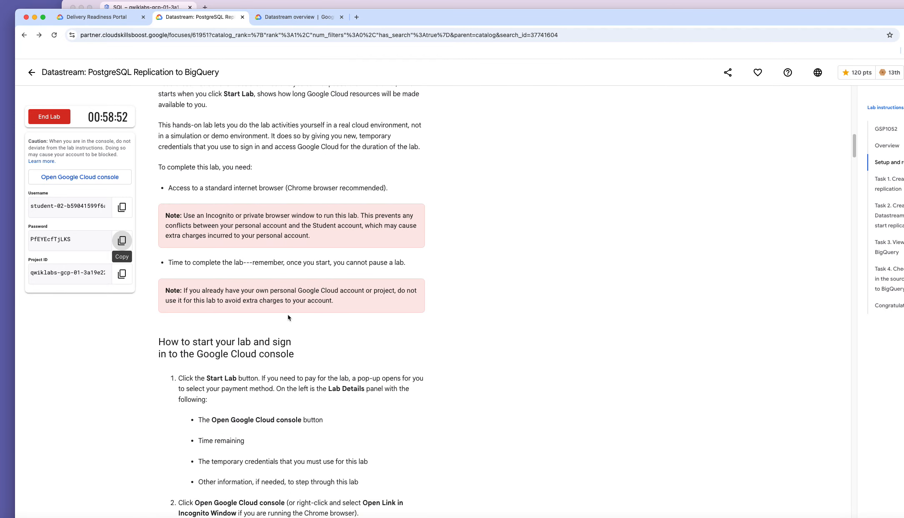
# Copy Task 1's 'gcloud services enable sqladmin.googleapis.com' command from the lab instructions.
pyautogui.scroll(-1, 288, 318)
pyautogui.scroll(-10, 288, 317)
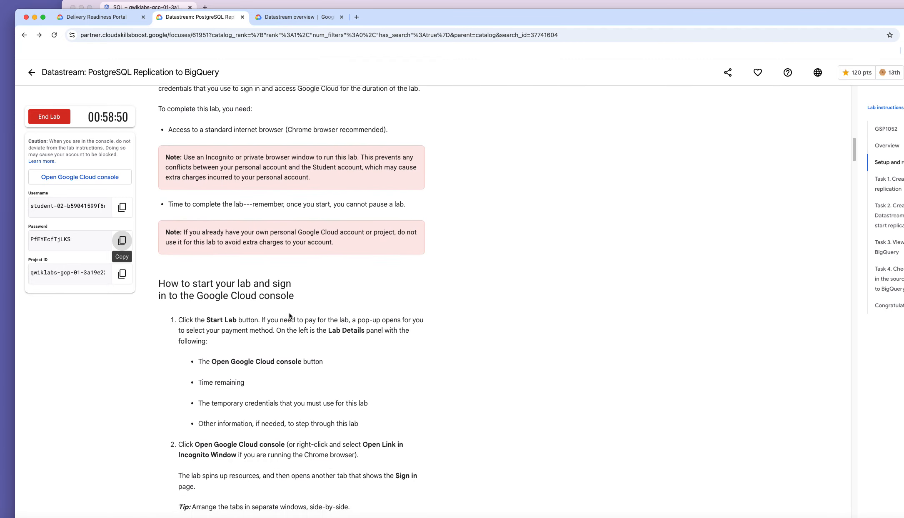
pyautogui.scroll(-8, 289, 316)
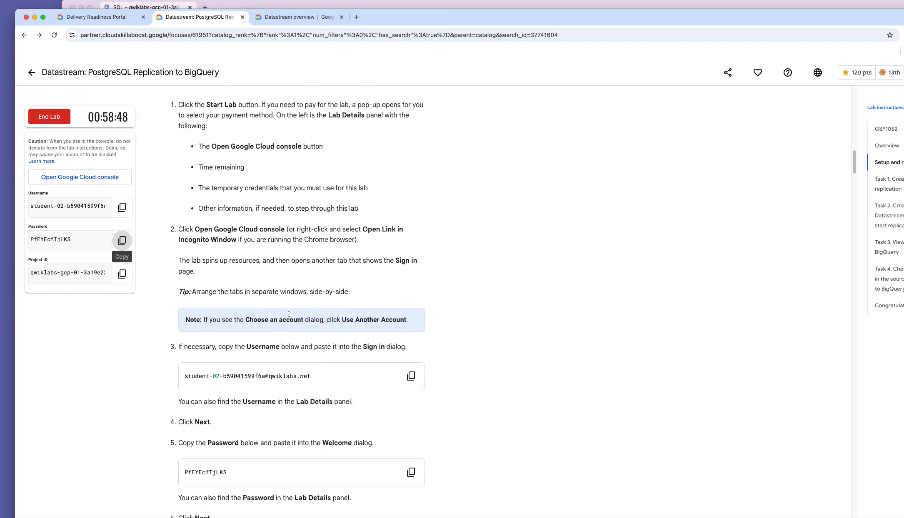
pyautogui.scroll(-20, 289, 315)
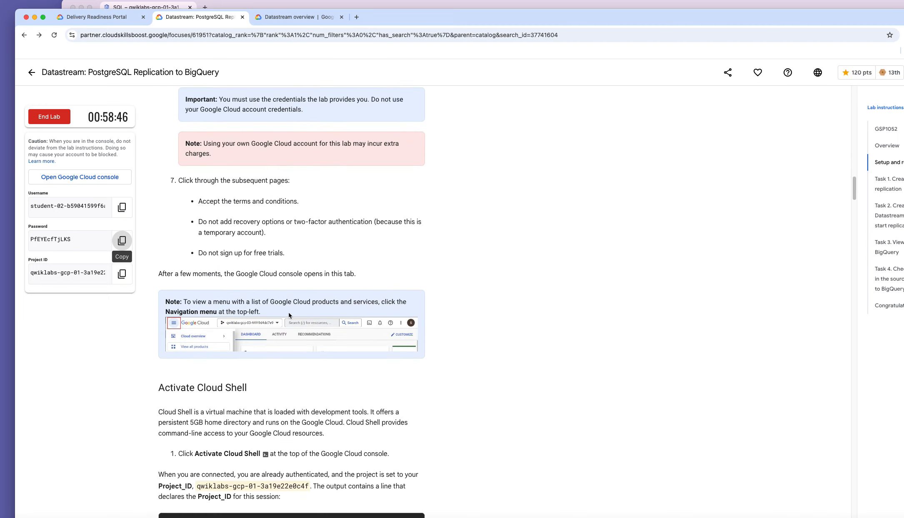
pyautogui.scroll(-20, 289, 315)
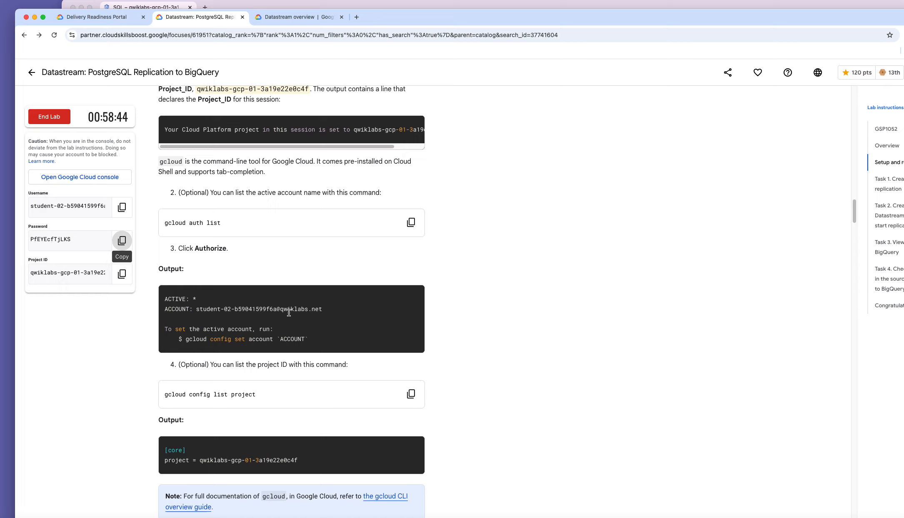
pyautogui.scroll(-14, 289, 313)
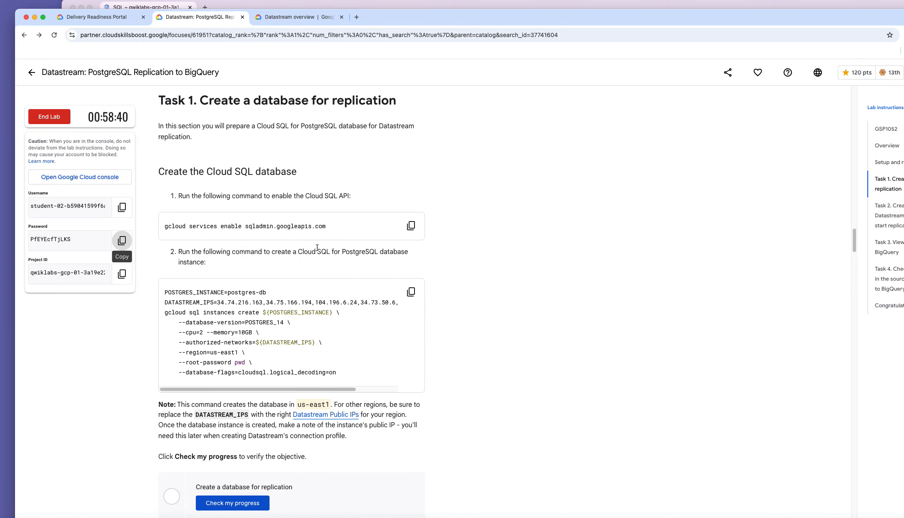
pyautogui.click(411, 226)
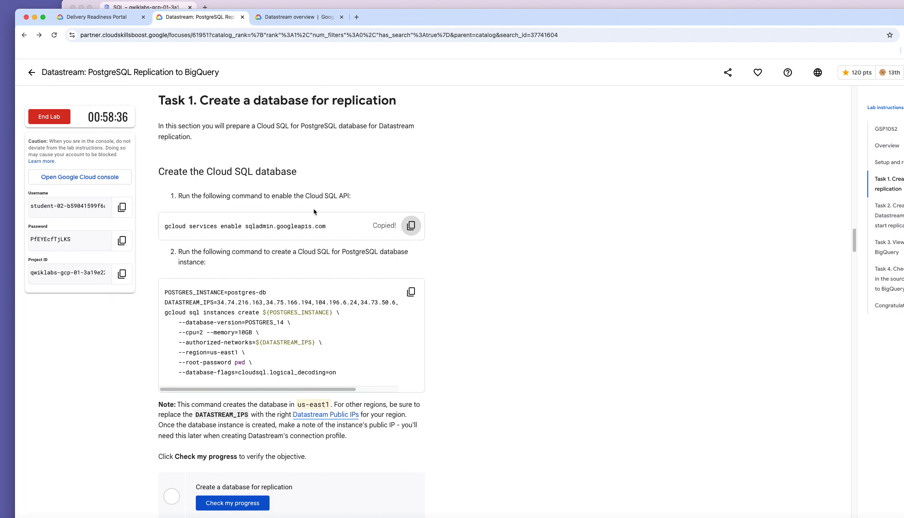
# Run the Cloud SQL API enable command in Cloud Shell and authorize it.
pyautogui.hotkey('ctrl', 'Tab')
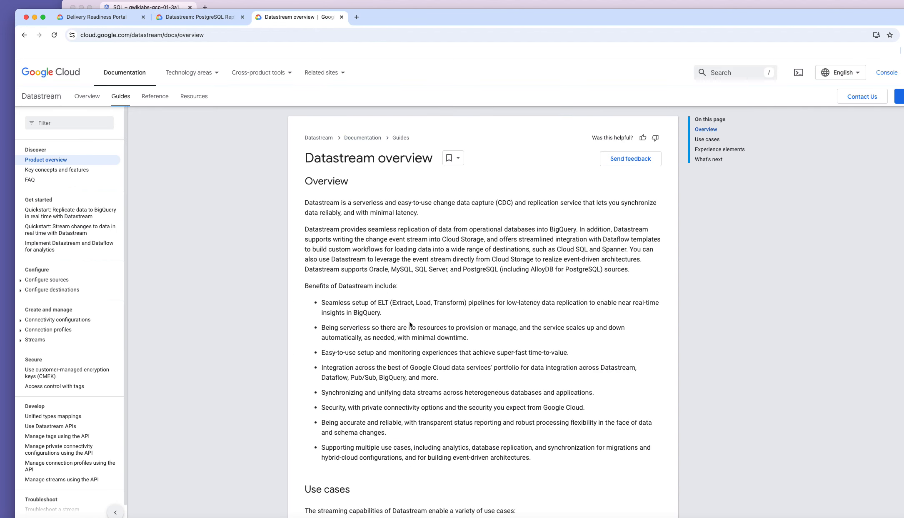
pyautogui.click(292, 4)
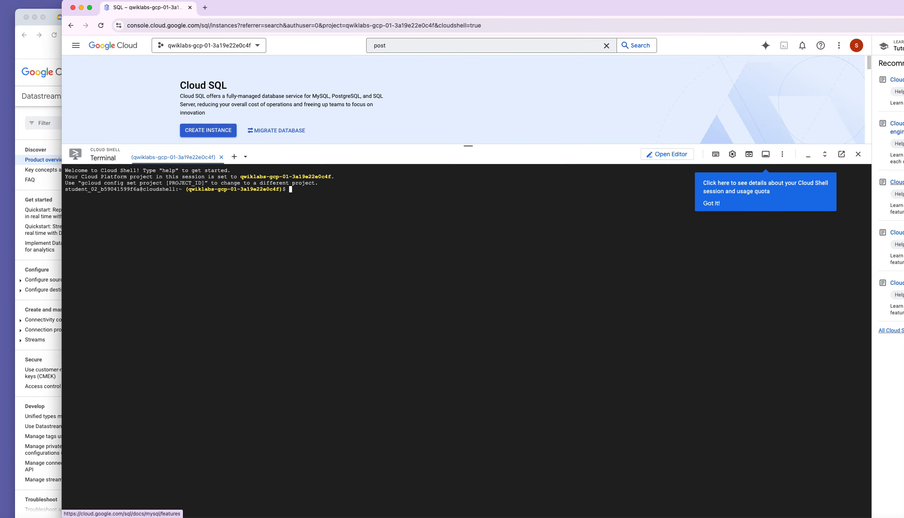
pyautogui.rightClick(403, 236)
pyautogui.click(428, 299)
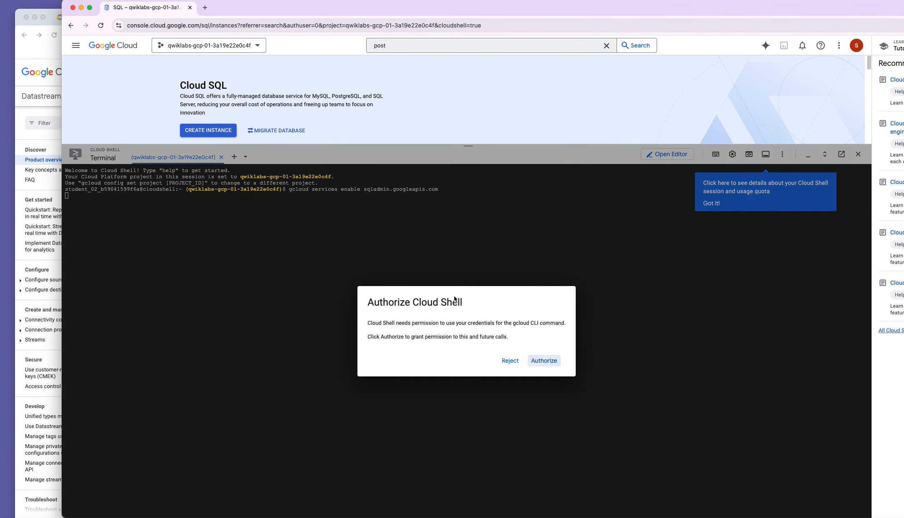
pyautogui.click(541, 360)
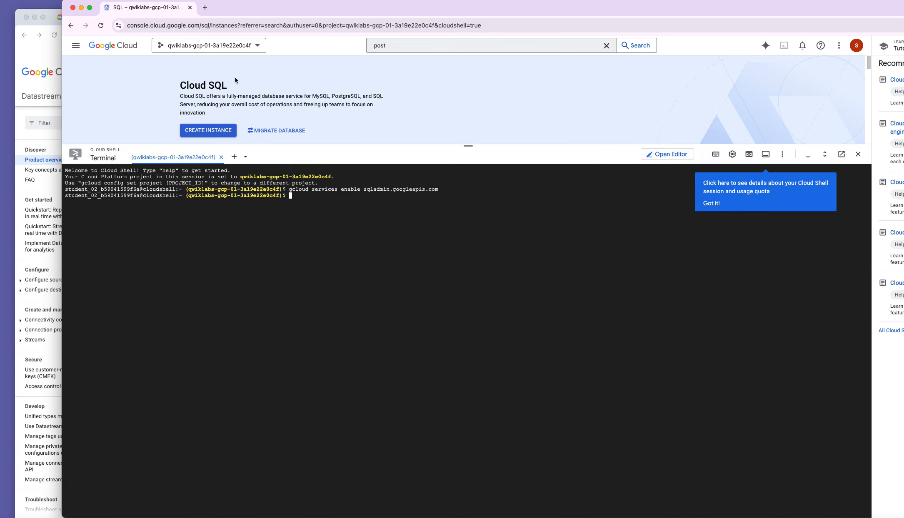
# Copy and run the gcloud sql instances create command for the postgres-db PostgreSQL 14 instance.
pyautogui.click(33, 303)
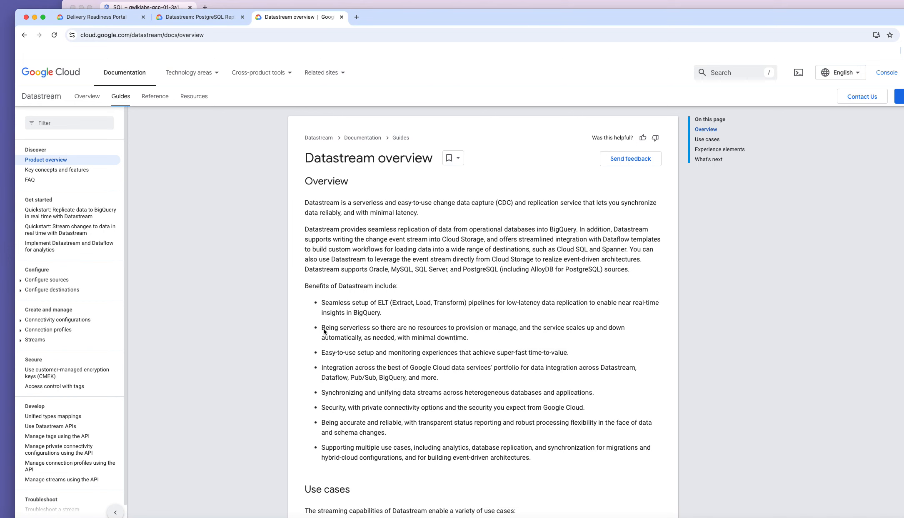
pyautogui.click(198, 17)
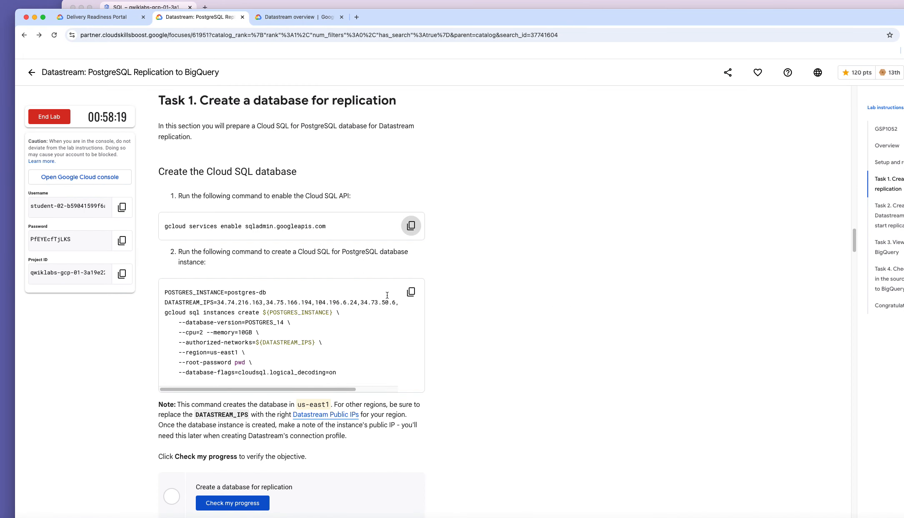
pyautogui.click(411, 292)
pyautogui.press('super+grave')
pyautogui.rightClick(447, 273)
pyautogui.click(472, 338)
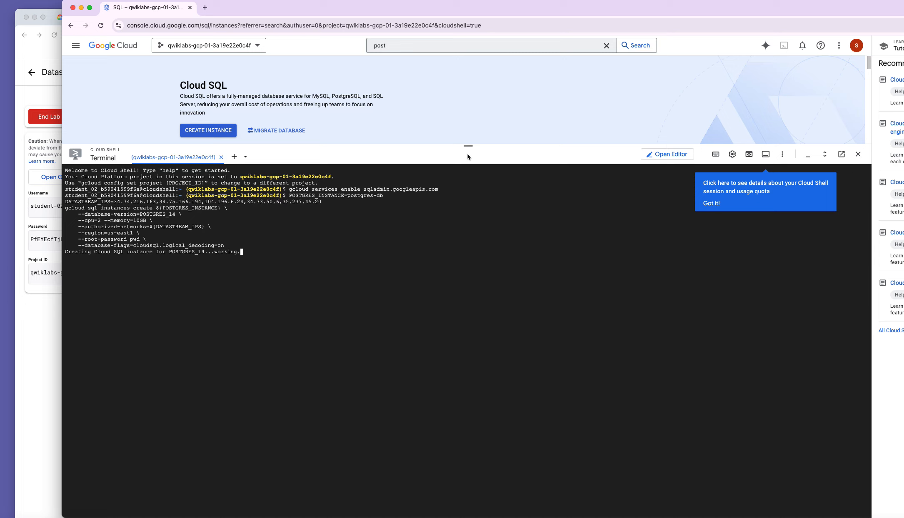
pyautogui.moveTo(471, 146); pyautogui.dragTo(457, 261)
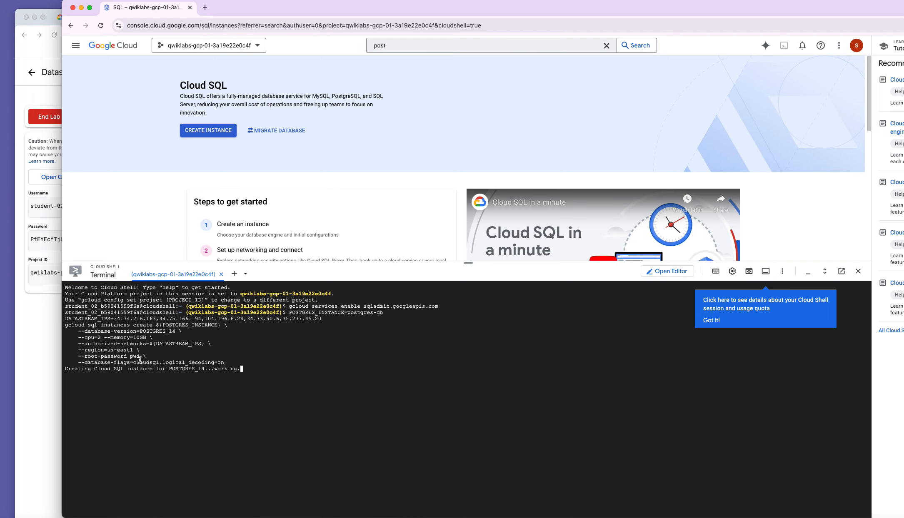
# Review Task 1's instance-creation instructions, then switch to the Datastream overview documentation.
pyautogui.click(41, 366)
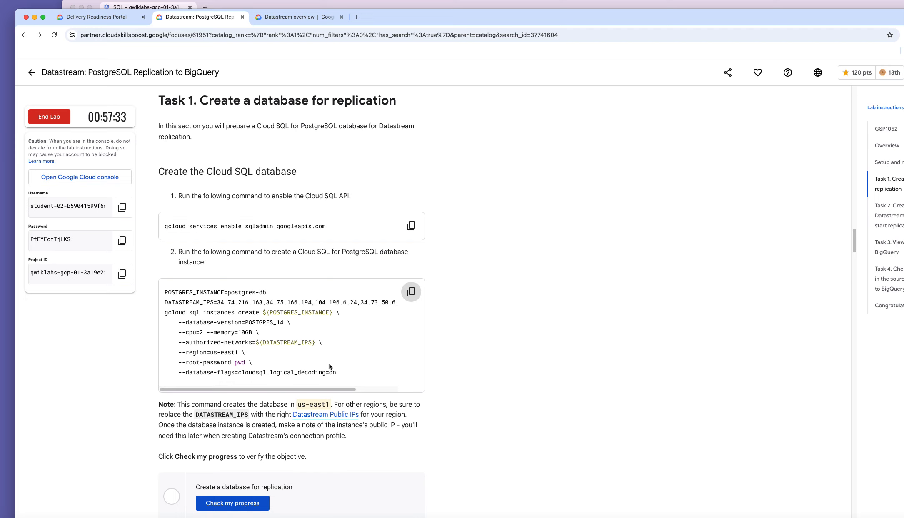
pyautogui.scroll(-1, 318, 358)
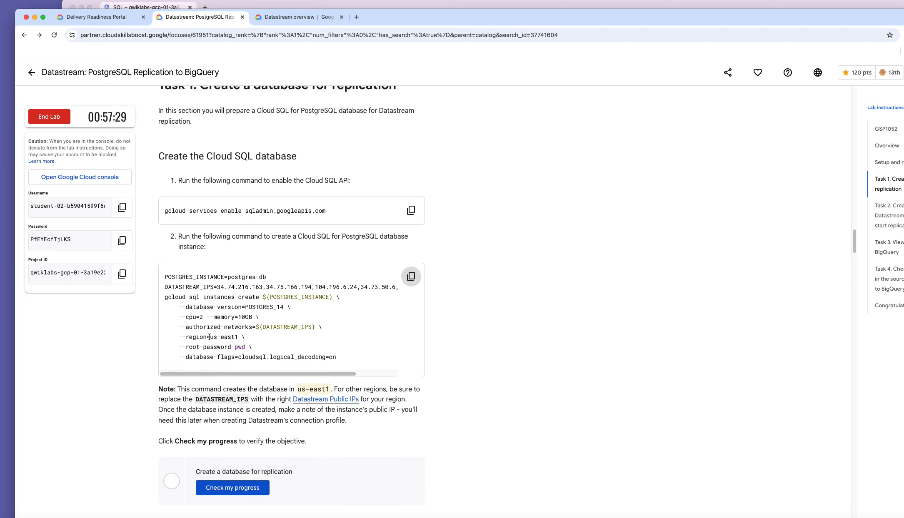
pyautogui.scroll(-1, 292, 379)
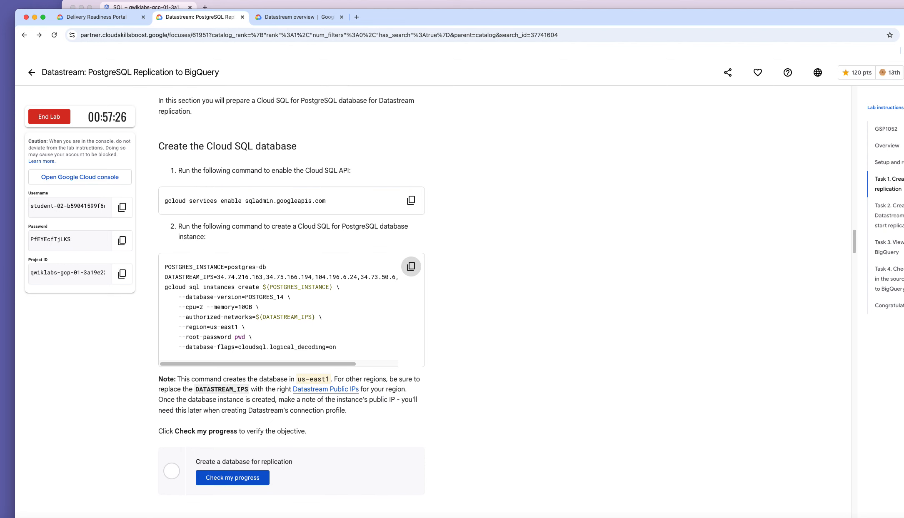
pyautogui.click(903, 349)
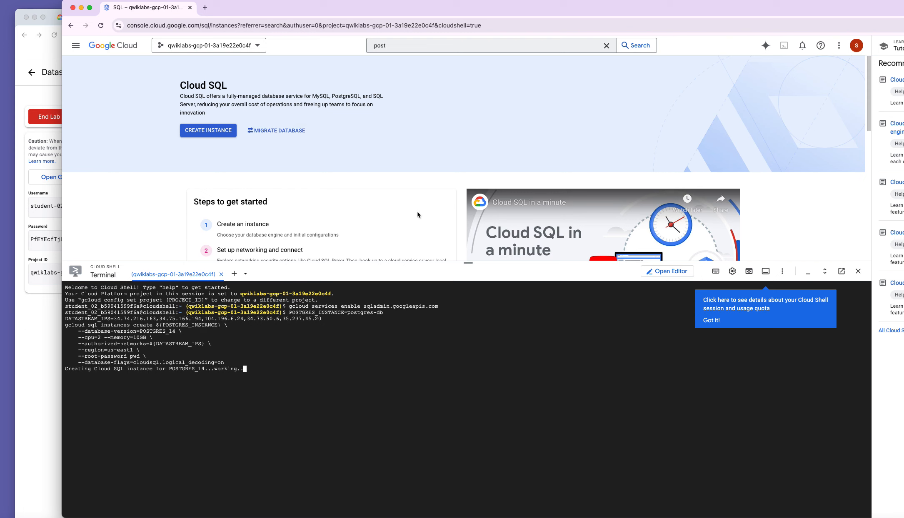
pyautogui.click(39, 329)
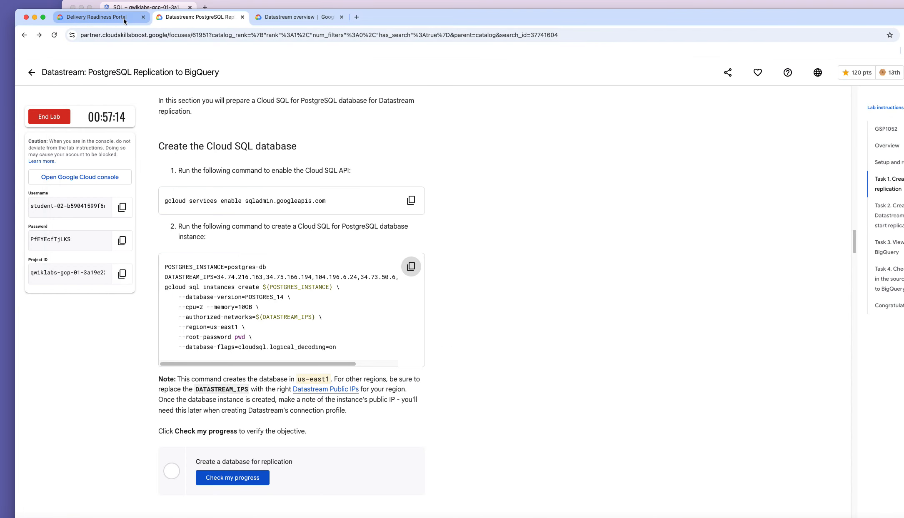
pyautogui.click(292, 17)
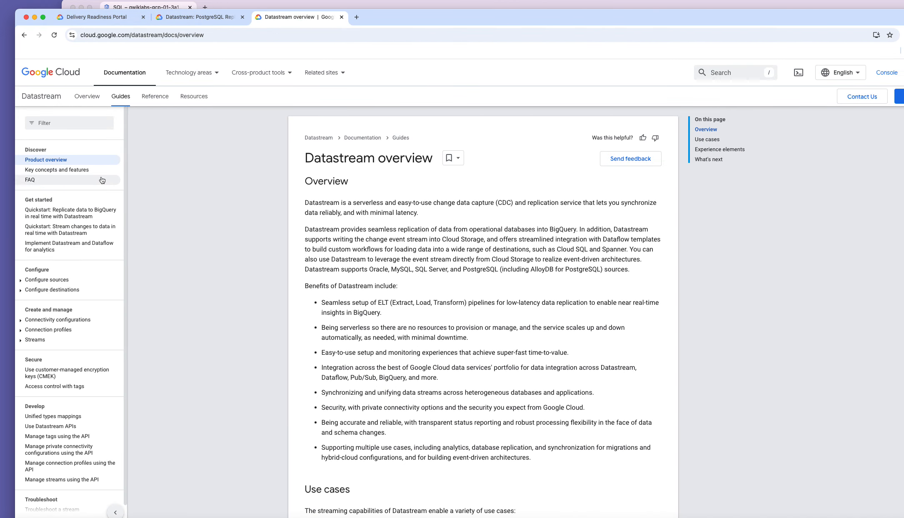
# Read down the Datastream overview, then return to the Cloud SQL console window.
pyautogui.scroll(-1, 356, 251)
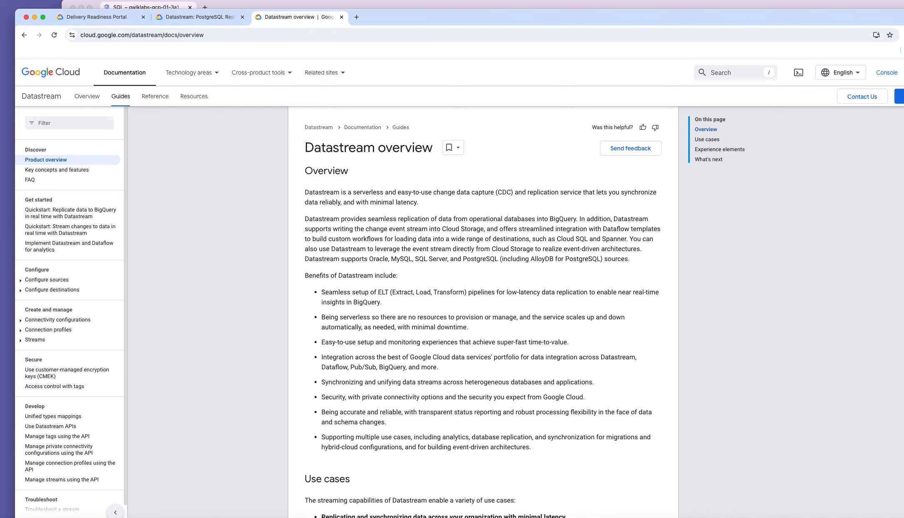
pyautogui.press('super+grave')
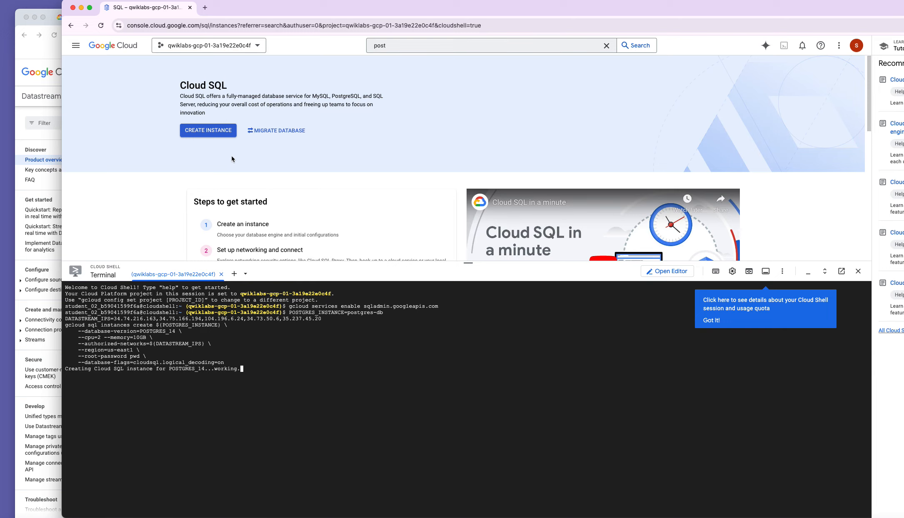
# Scroll the Cloud SQL page and open the SQL browser tab's context menu.
pyautogui.scroll(-3, 252, 179)
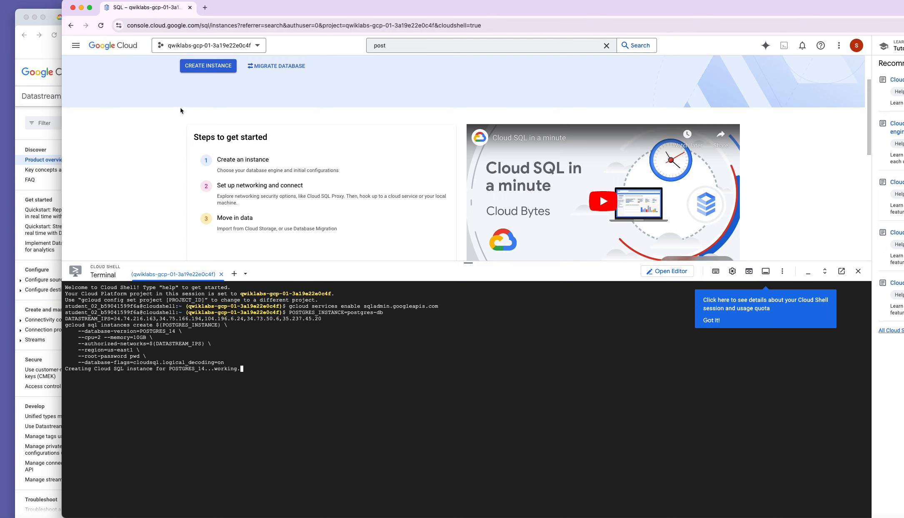
pyautogui.rightClick(165, 11)
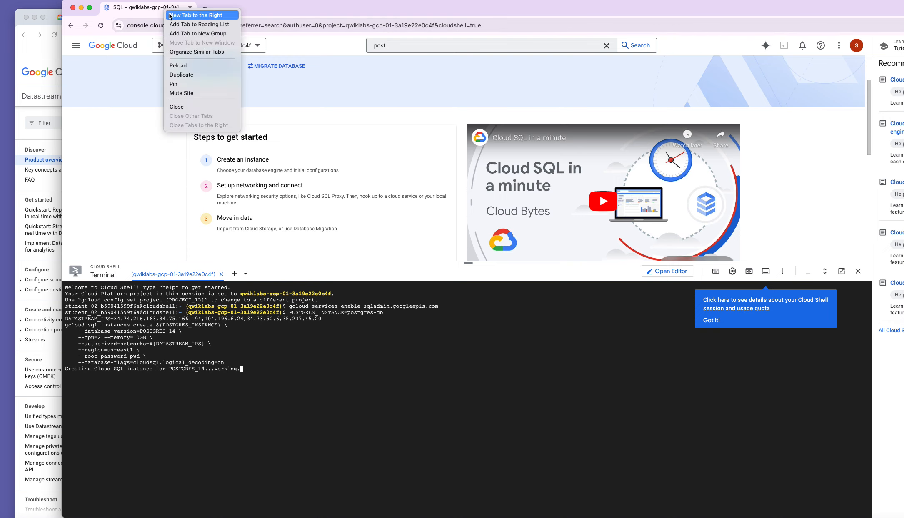
# Duplicate the Cloud SQL tab, find Datastream by searching 'datastream', and enable its API.
pyautogui.click(178, 75)
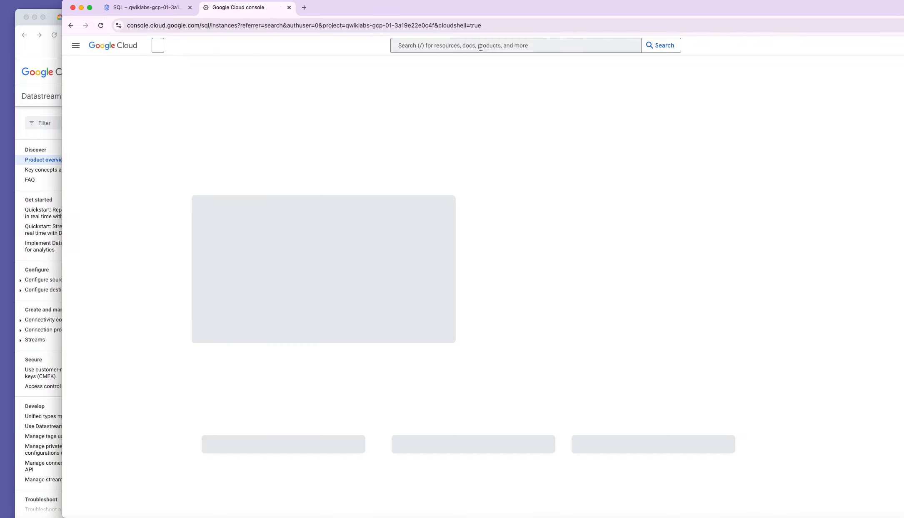
pyautogui.click(480, 46)
pyautogui.write('datastream')
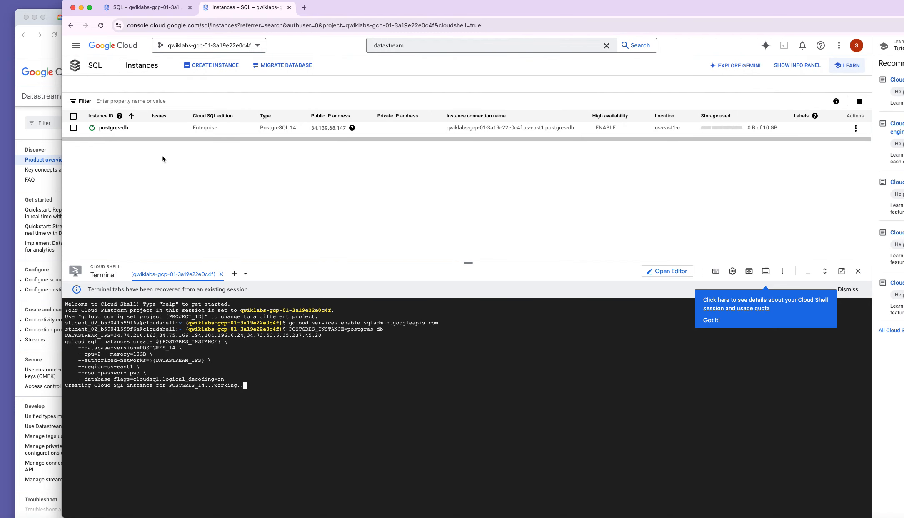
pyautogui.click(407, 46)
pyautogui.press('Return')
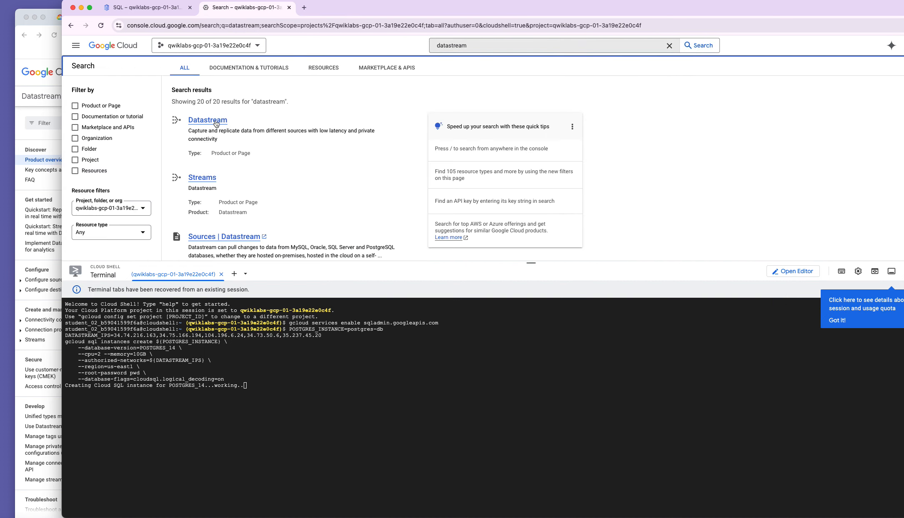
pyautogui.click(215, 122)
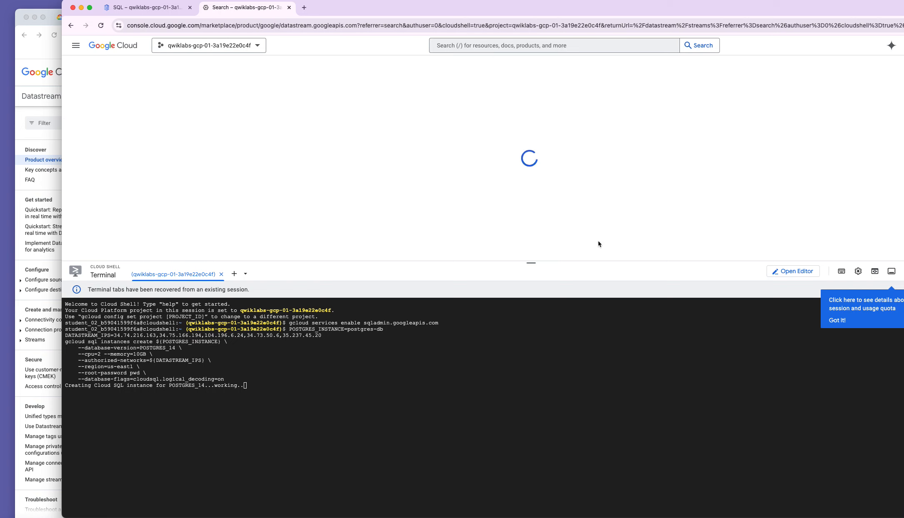
pyautogui.click(156, 150)
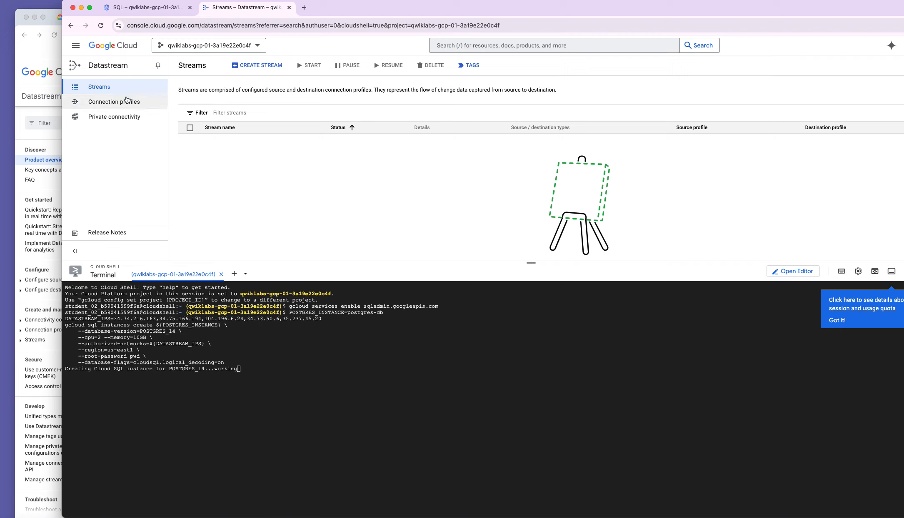
# Start a new BigQuery connection profile named bigquery-cp.
pyautogui.click(130, 103)
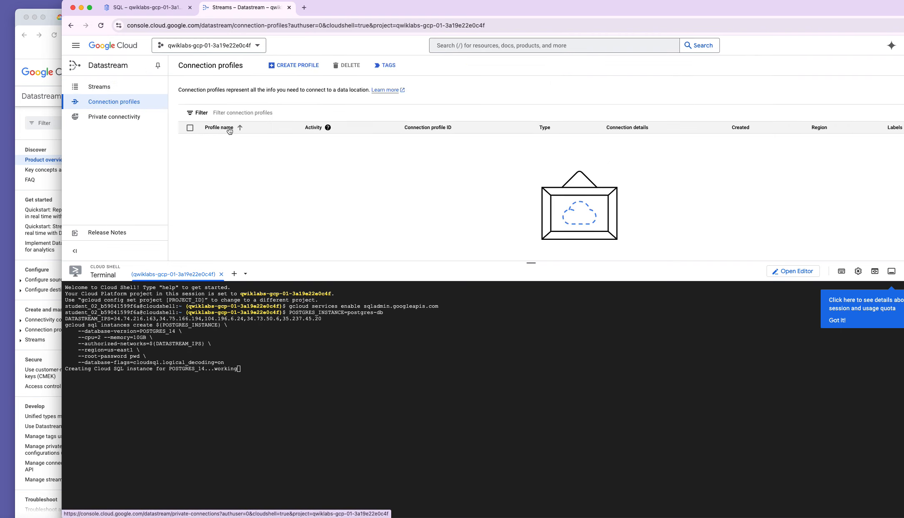
pyautogui.click(307, 68)
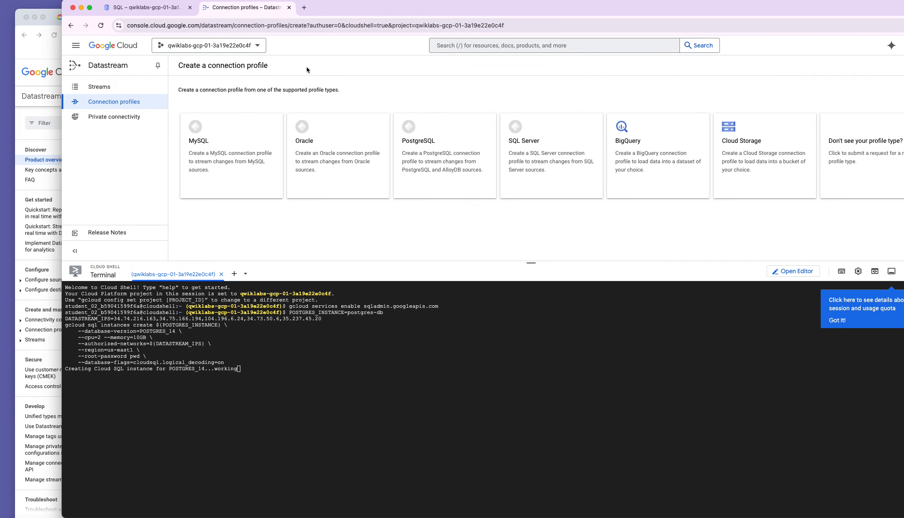
pyautogui.click(626, 153)
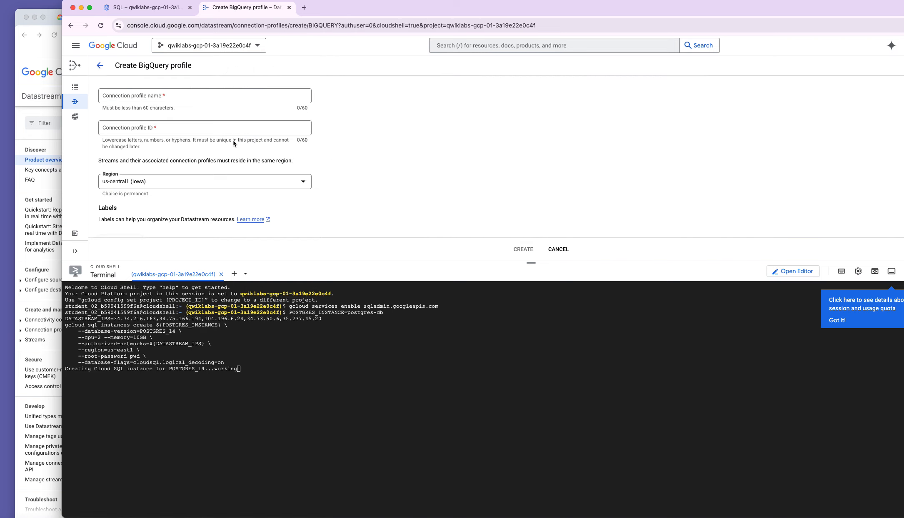
pyautogui.click(244, 93)
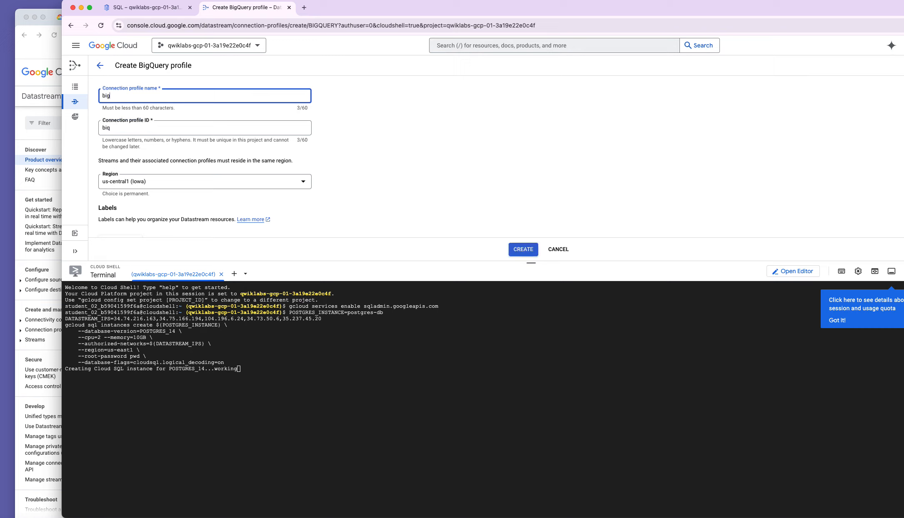
pyautogui.write('bigquery-cp')
# Set the profile's region to us-east4 (Northern Virginia) and bring the Datastream docs forward.
pyautogui.scroll(-1, 303, 190)
pyautogui.click(303, 169)
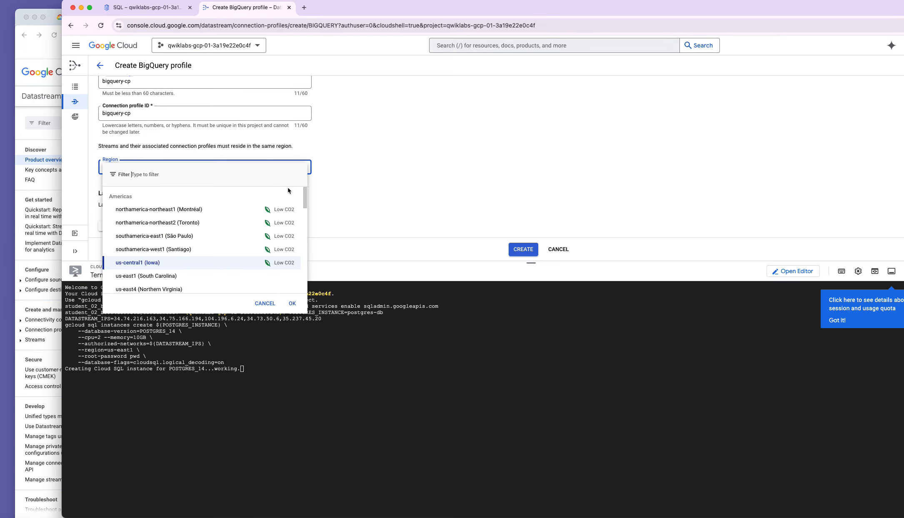
pyautogui.scroll(-3, 275, 252)
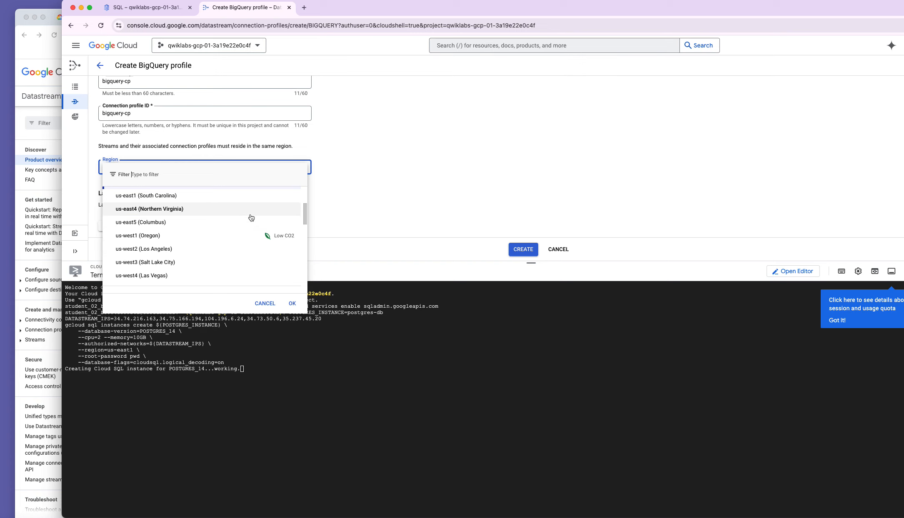
pyautogui.click(250, 213)
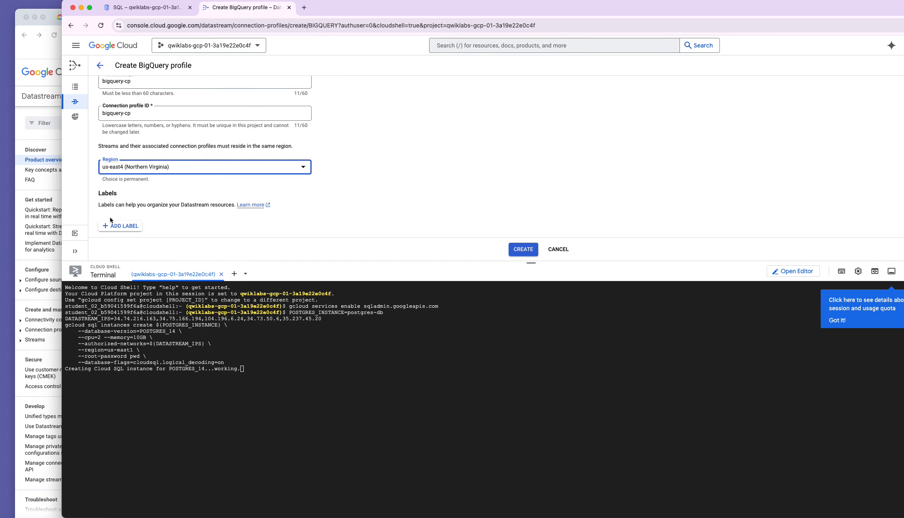
pyautogui.click(43, 164)
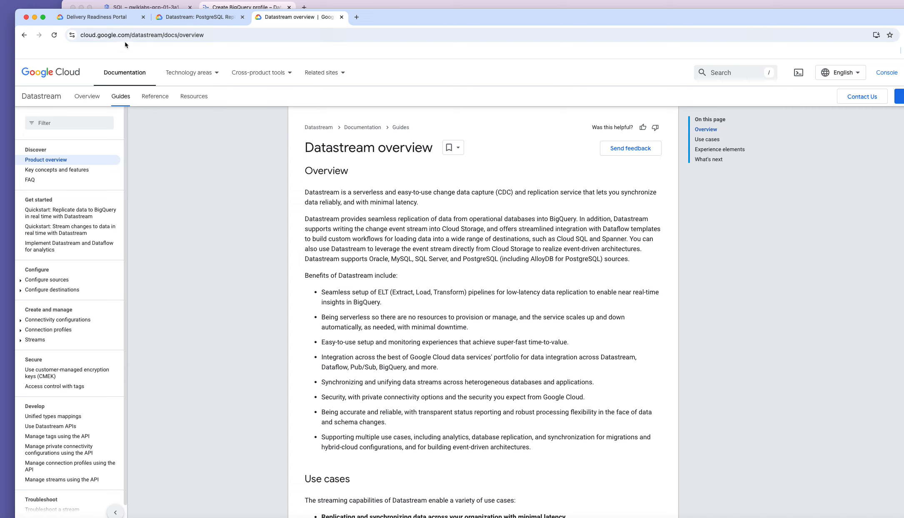
# Read the lab instructions down to 'Configure the destination', then bring back the BigQuery profile form.
pyautogui.click(179, 16)
pyautogui.scroll(-2, 266, 276)
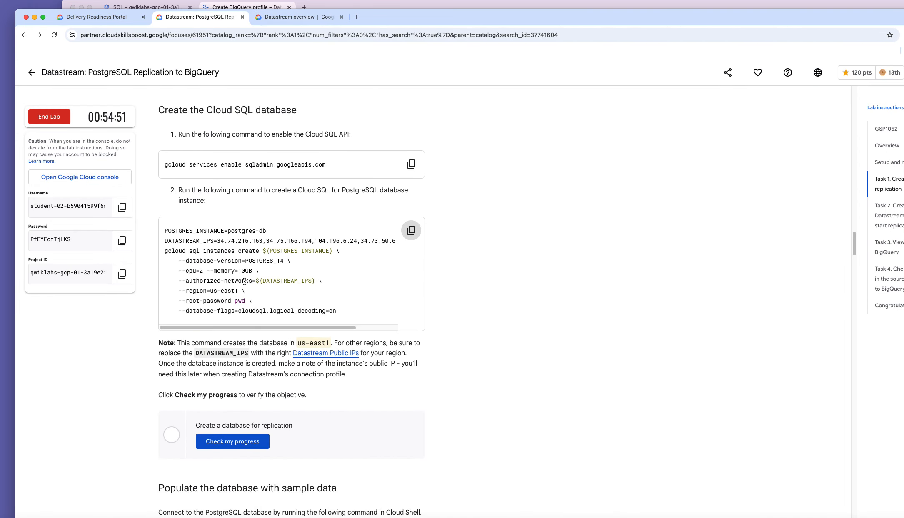
pyautogui.scroll(-15, 237, 295)
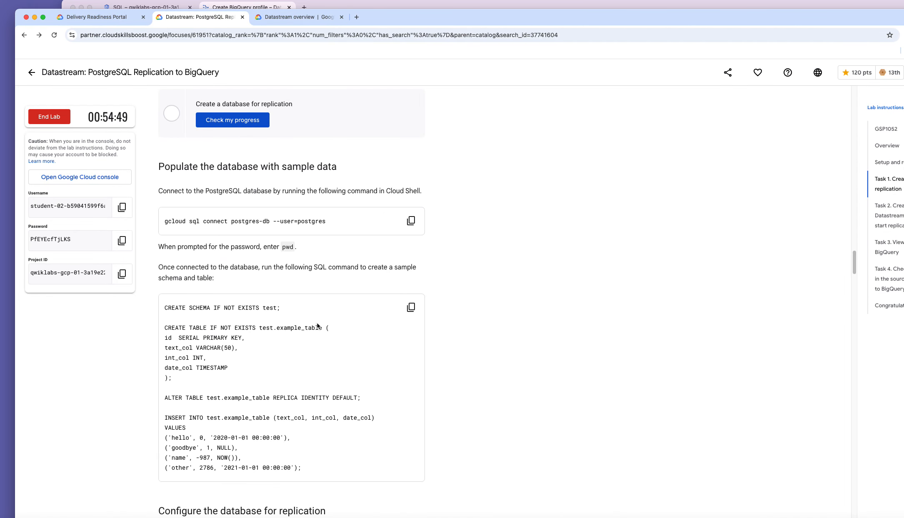
pyautogui.scroll(-15, 323, 325)
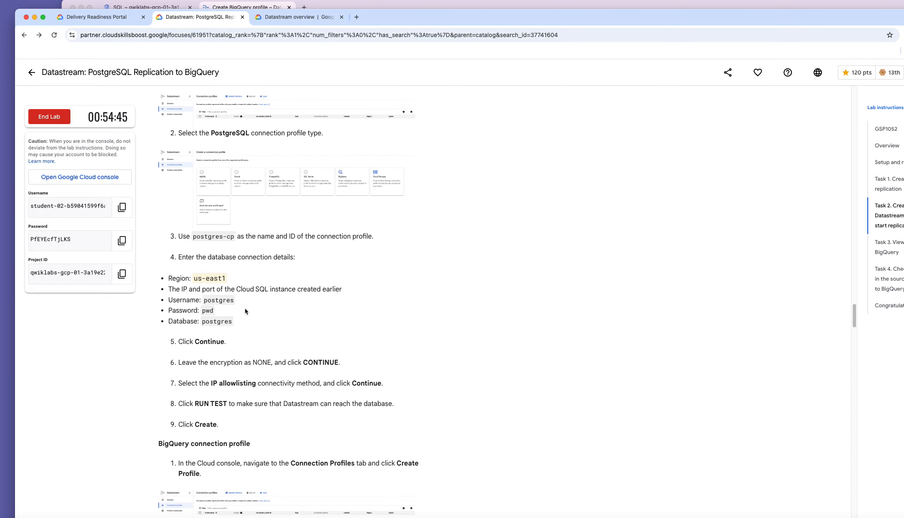
pyautogui.scroll(-1, 248, 312)
pyautogui.scroll(-15, 248, 313)
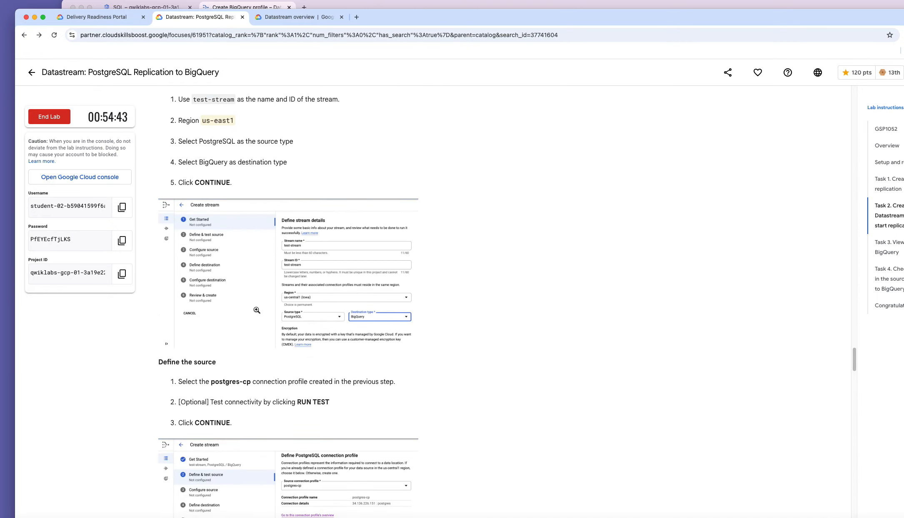
pyautogui.scroll(-15, 258, 311)
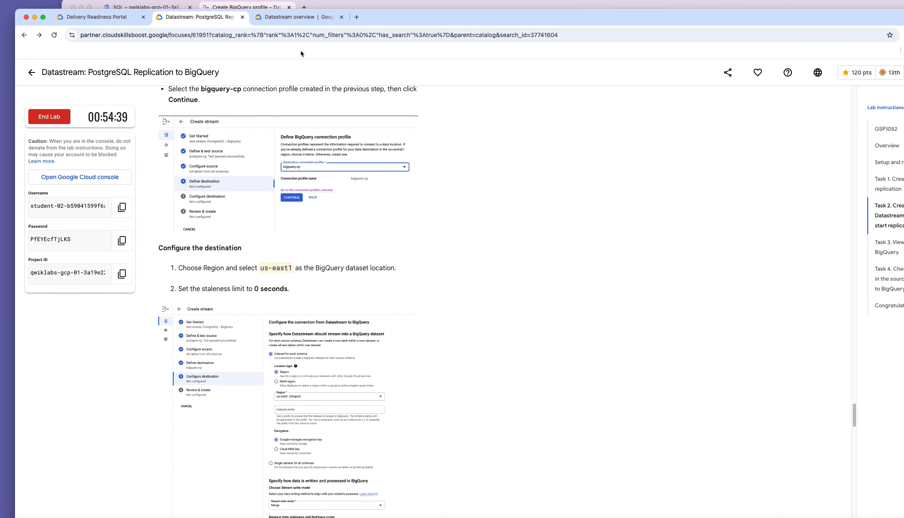
pyautogui.click(398, 5)
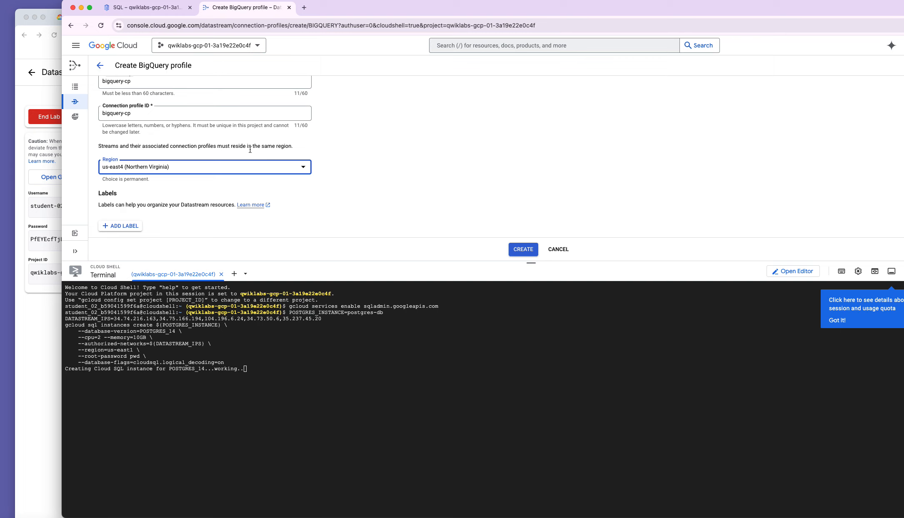
# Change the region to us-east1 (South Carolina) and create the bigquery-cp profile.
pyautogui.click(295, 169)
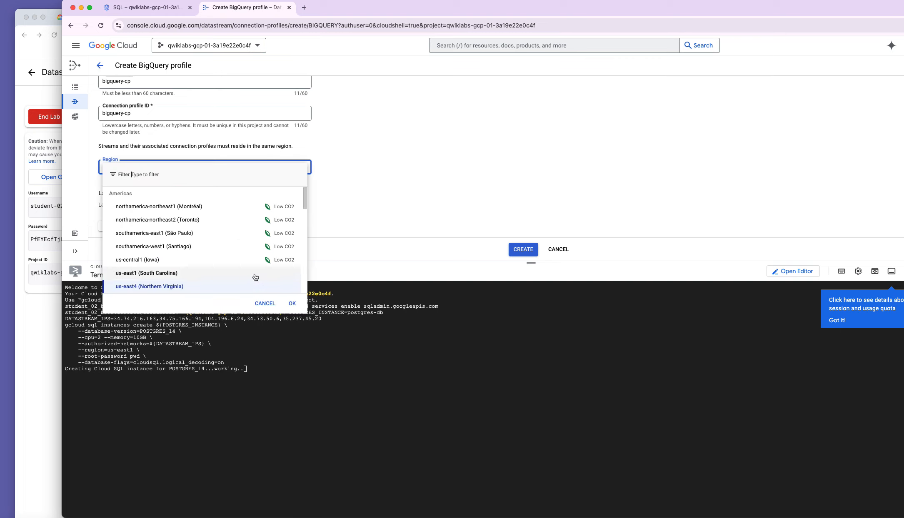
pyautogui.scroll(-1, 255, 277)
pyautogui.click(157, 278)
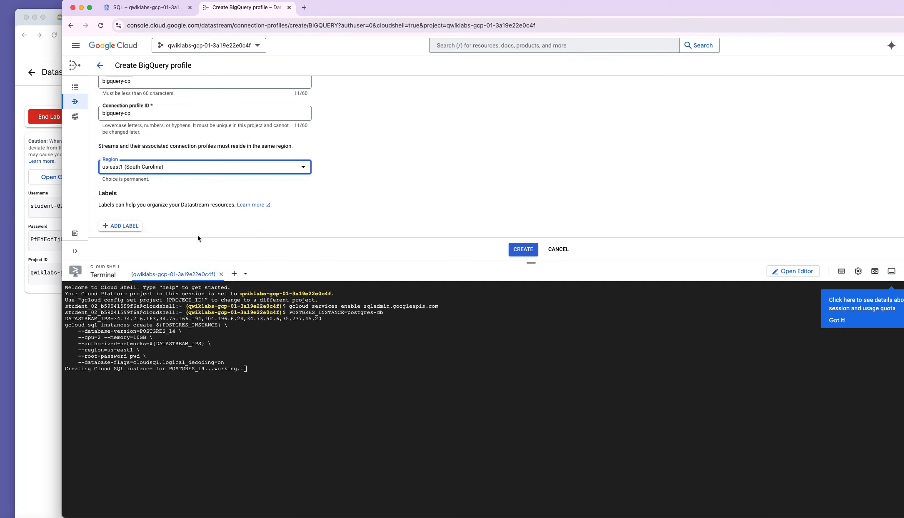
pyautogui.scroll(-1, 250, 235)
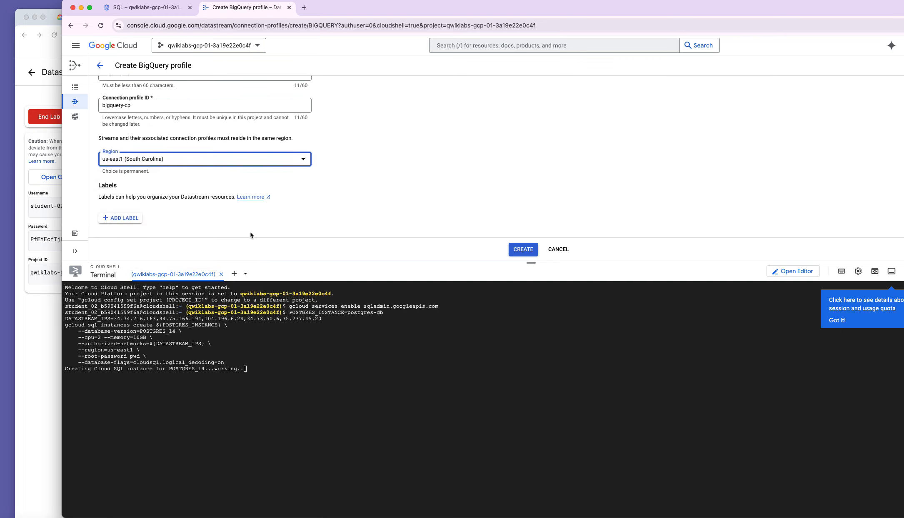
pyautogui.click(528, 252)
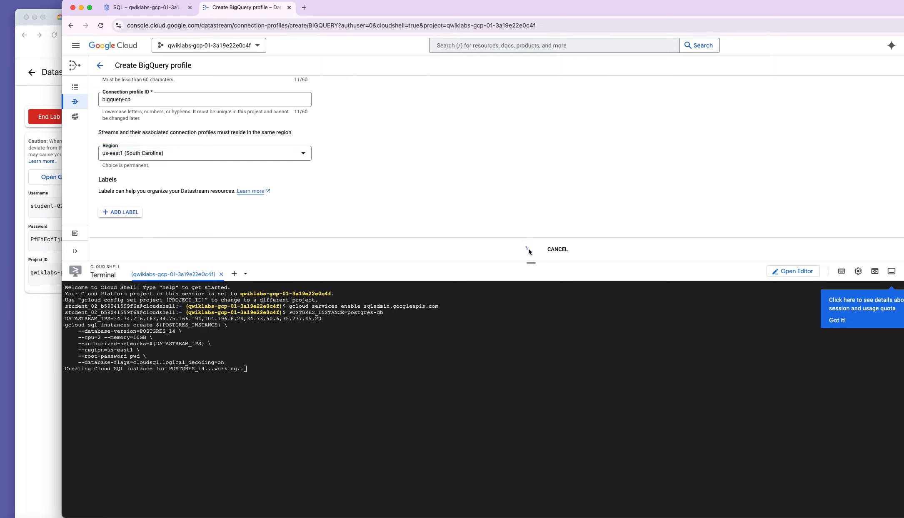
# Check the lab instructions, then return to the console showing the new profile.
pyautogui.scroll(3, 514, 187)
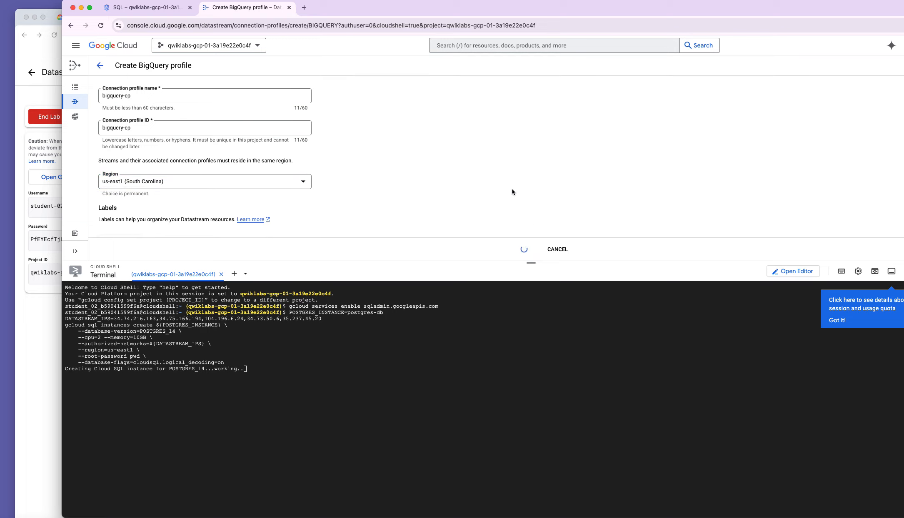
pyautogui.click(43, 349)
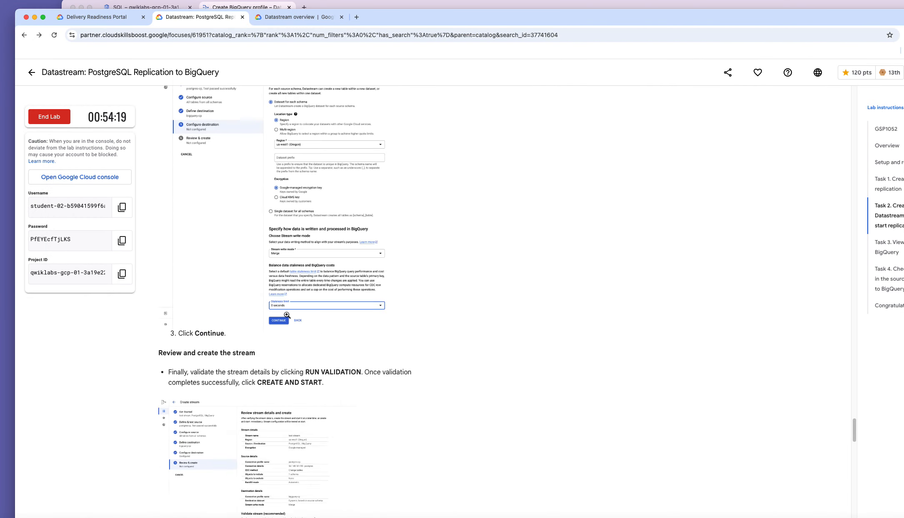
pyautogui.scroll(-10, 287, 315)
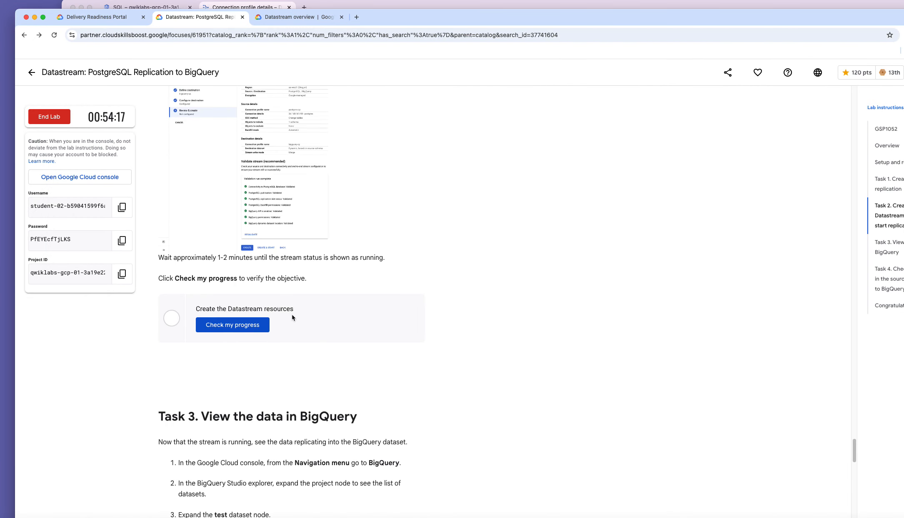
pyautogui.scroll(6, 292, 318)
pyautogui.scroll(10, 293, 314)
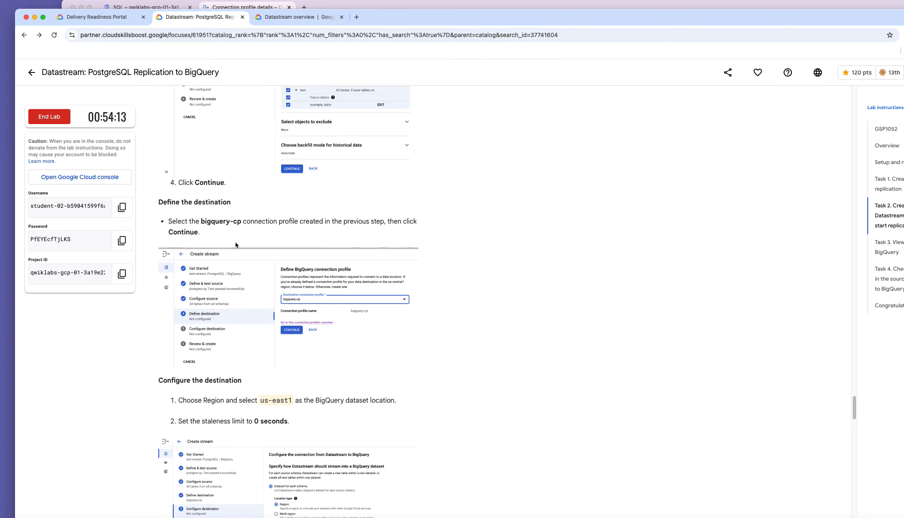
pyautogui.scroll(4, 226, 225)
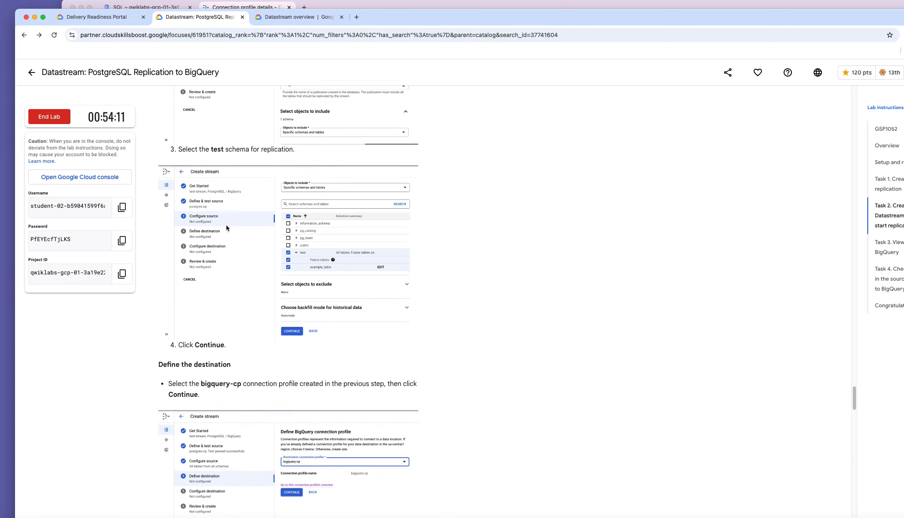
pyautogui.scroll(1, 226, 227)
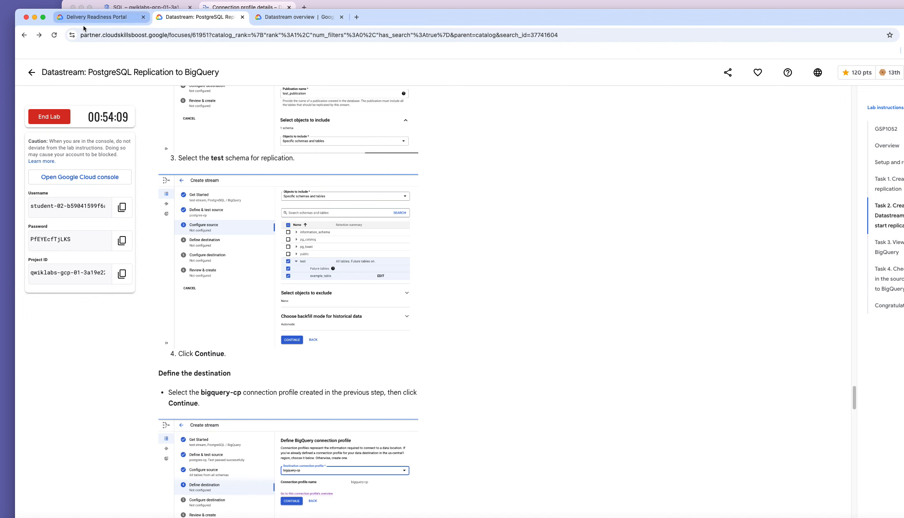
pyautogui.click(392, 8)
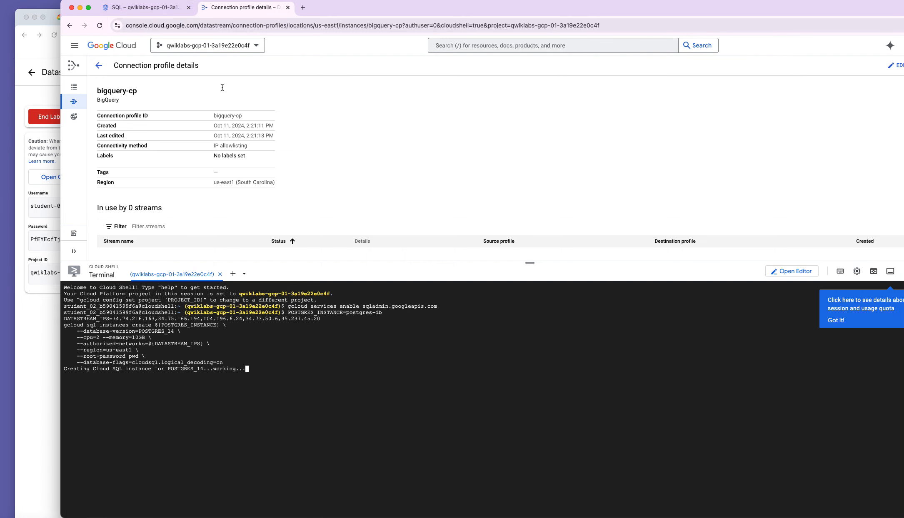
# Reconnect Cloud Shell on the Cloud SQL page, then return to bigquery-cp and dismiss the quota tip.
pyautogui.click(168, 10)
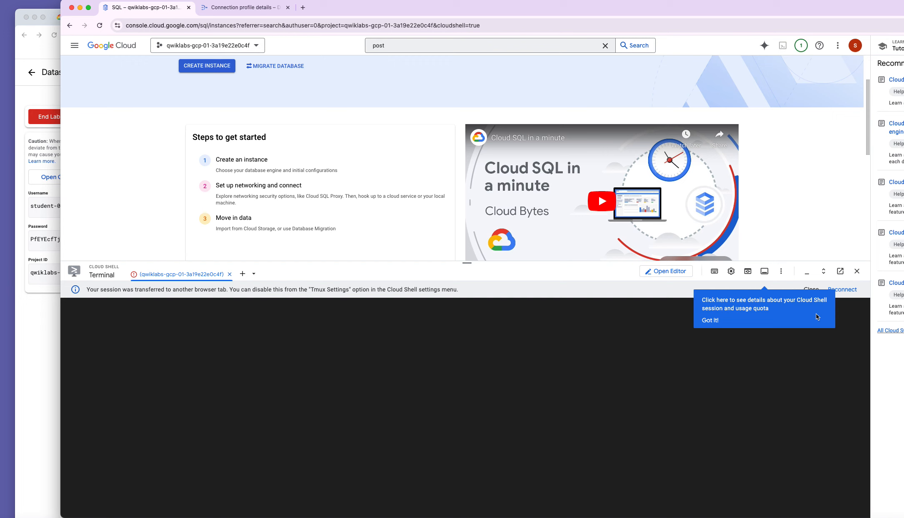
pyautogui.click(842, 290)
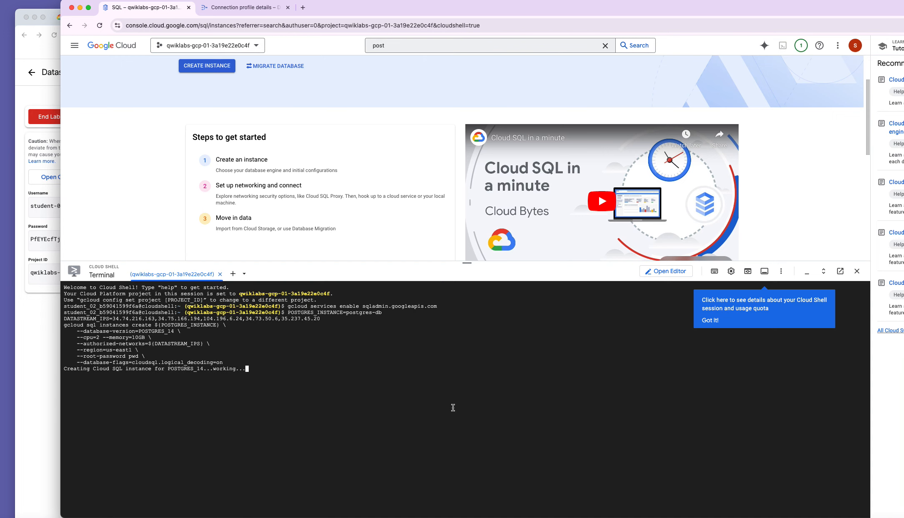
pyautogui.click(246, 8)
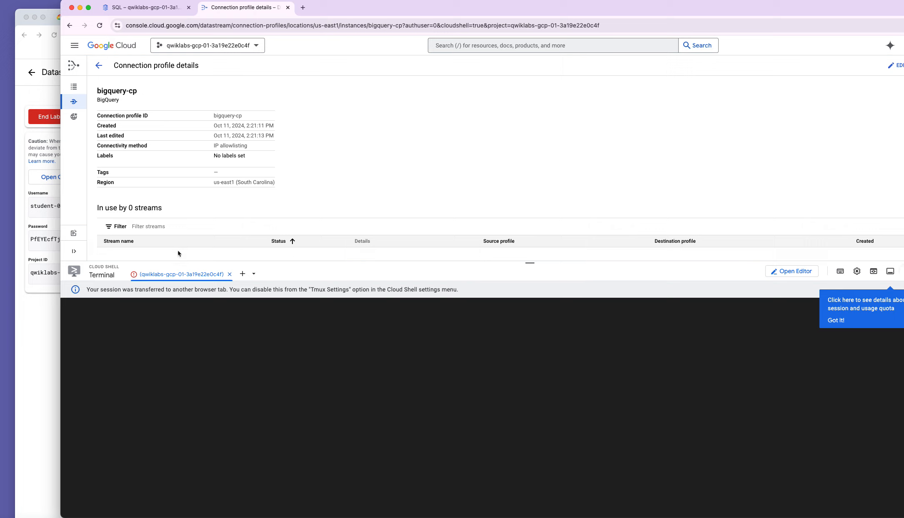
pyautogui.click(836, 322)
# Filter bigquery-cp's streams, confirm none use it, and go to the connection profiles list.
pyautogui.click(474, 220)
pyautogui.click(474, 219)
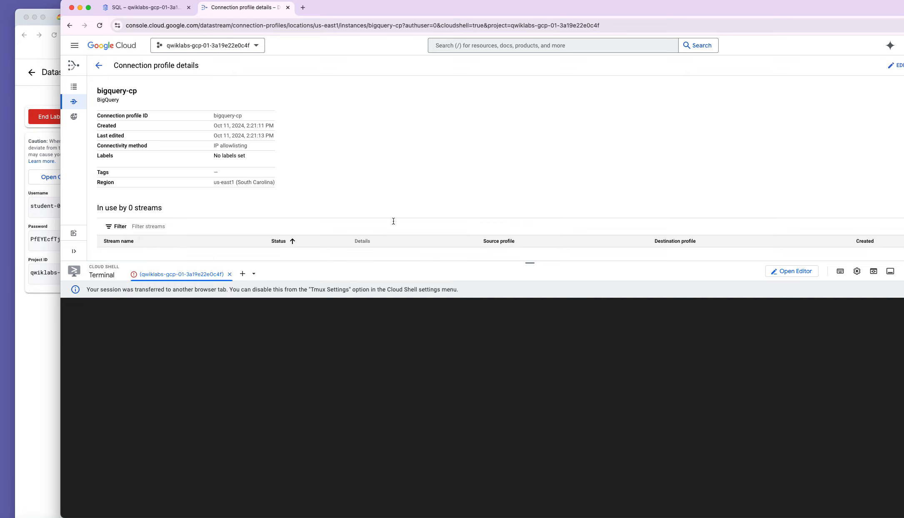
pyautogui.click(412, 221)
pyautogui.moveTo(372, 262); pyautogui.dragTo(369, 397)
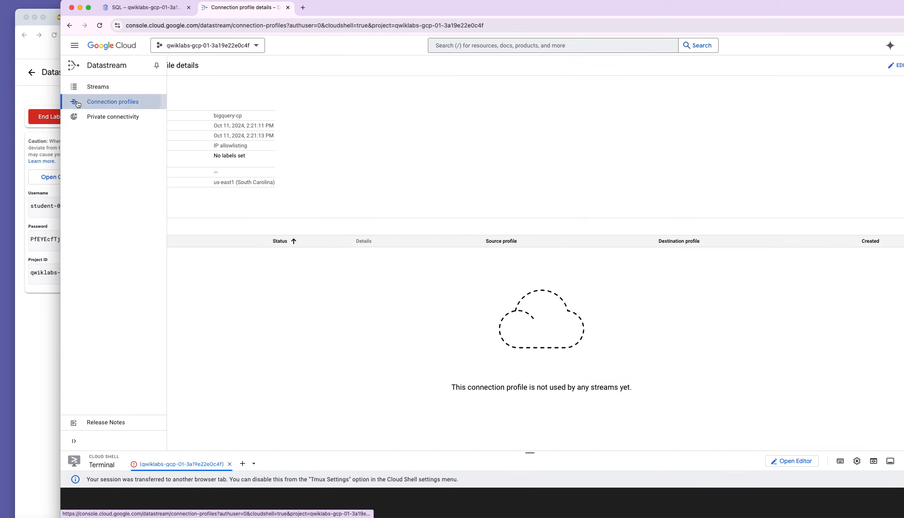
pyautogui.click(96, 101)
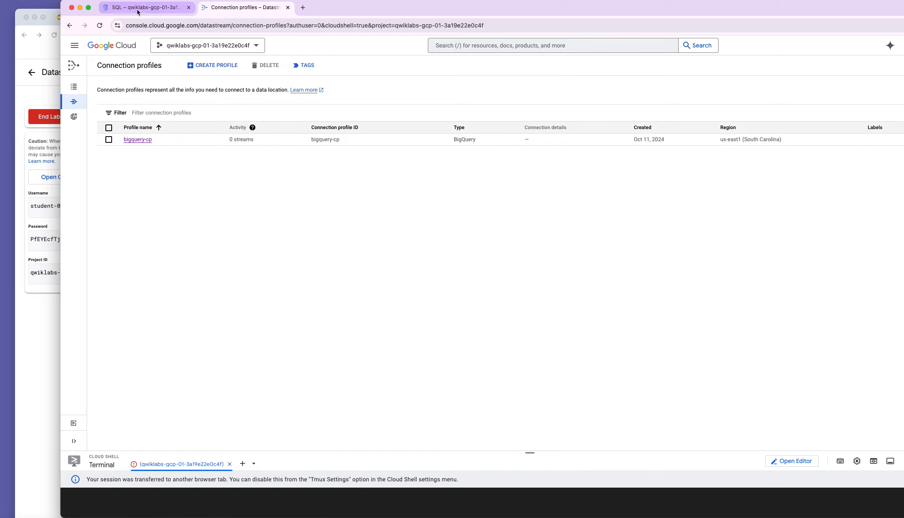
# Copy postgres-db's primary IP 34.139.68.147 from Cloud Shell and return to the lab instructions.
pyautogui.click(151, 12)
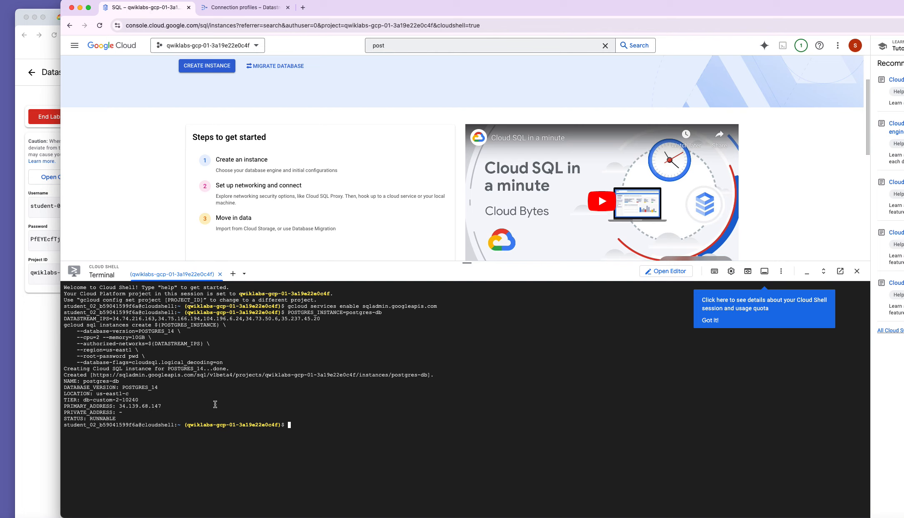
pyautogui.moveTo(165, 406); pyautogui.dragTo(118, 406)
pyautogui.rightClick(130, 409)
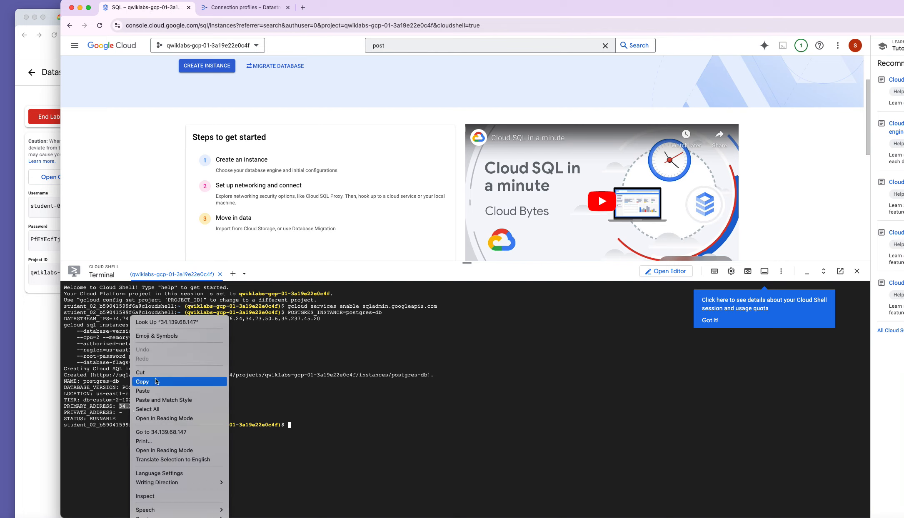
pyautogui.click(142, 382)
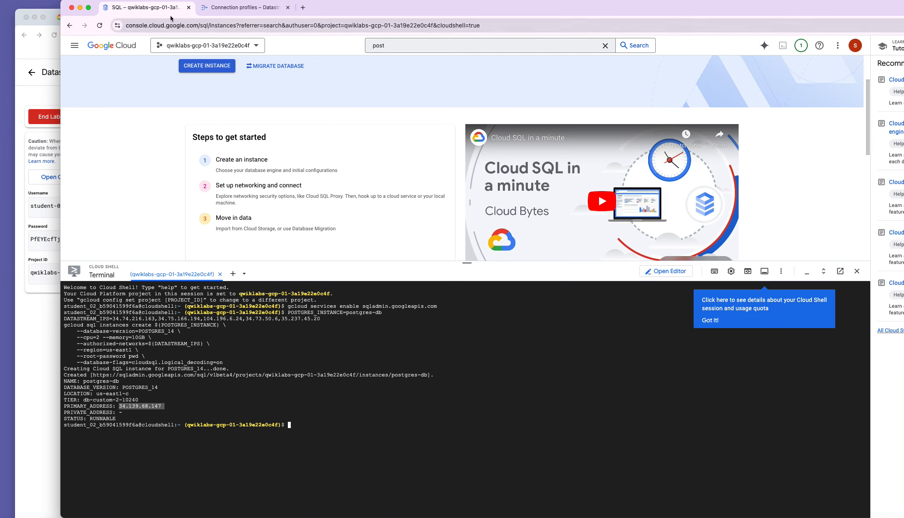
pyautogui.click(34, 332)
# Scroll the lab instructions between Configure the source, the BigQuery profile and Create stream steps.
pyautogui.scroll(-3, 350, 389)
pyautogui.scroll(7, 350, 388)
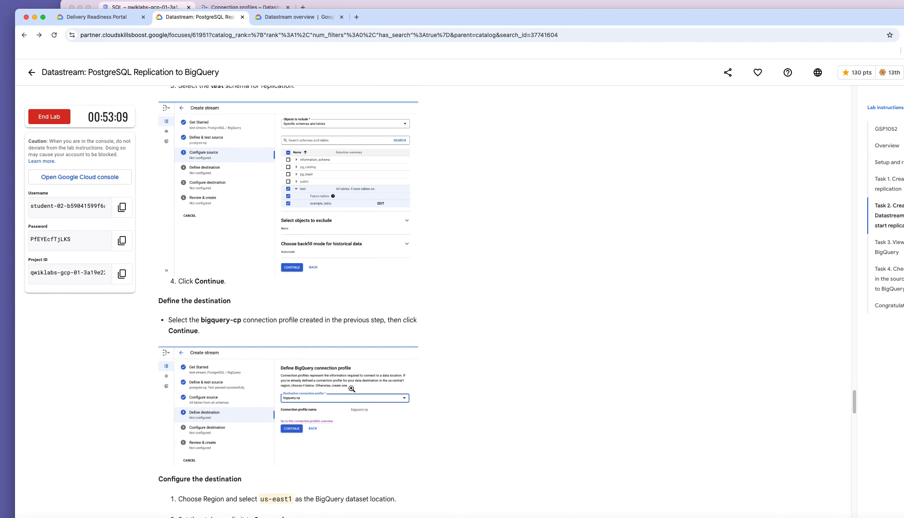
pyautogui.scroll(10, 351, 388)
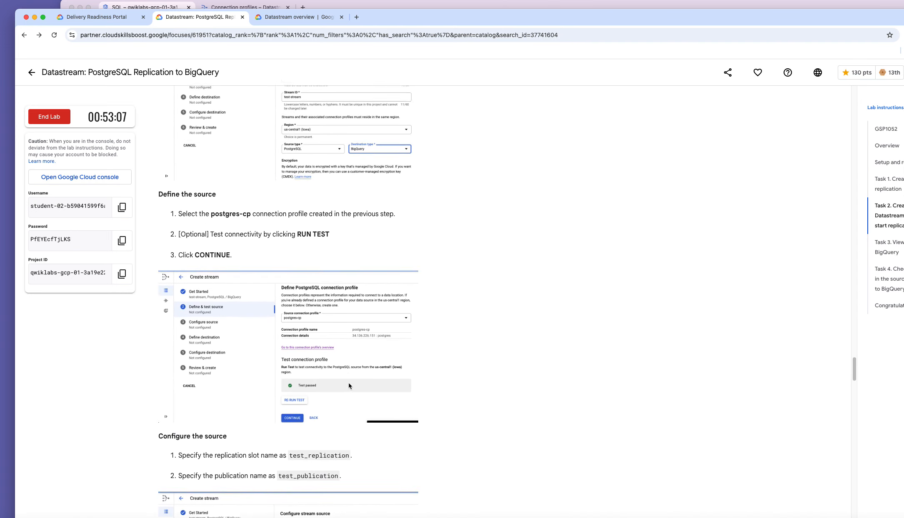
pyautogui.scroll(1, 348, 382)
pyautogui.scroll(-1, 347, 382)
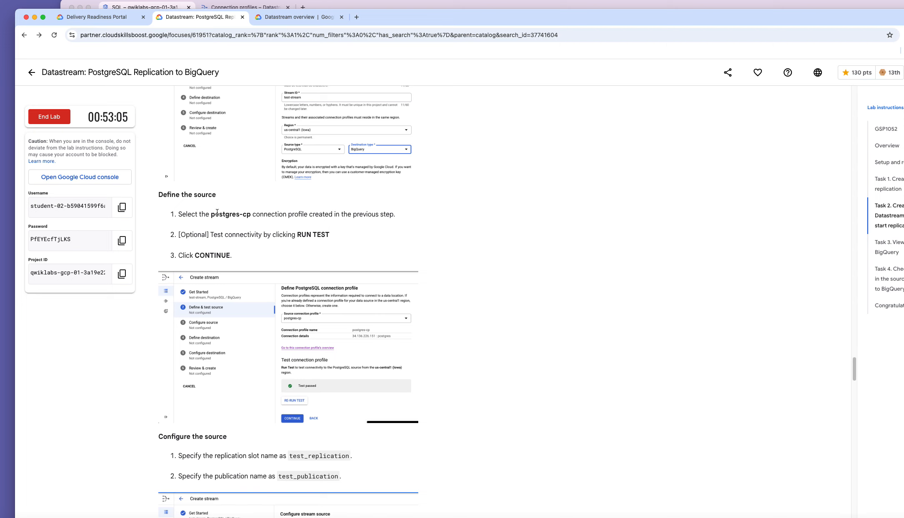
pyautogui.scroll(-4, 293, 343)
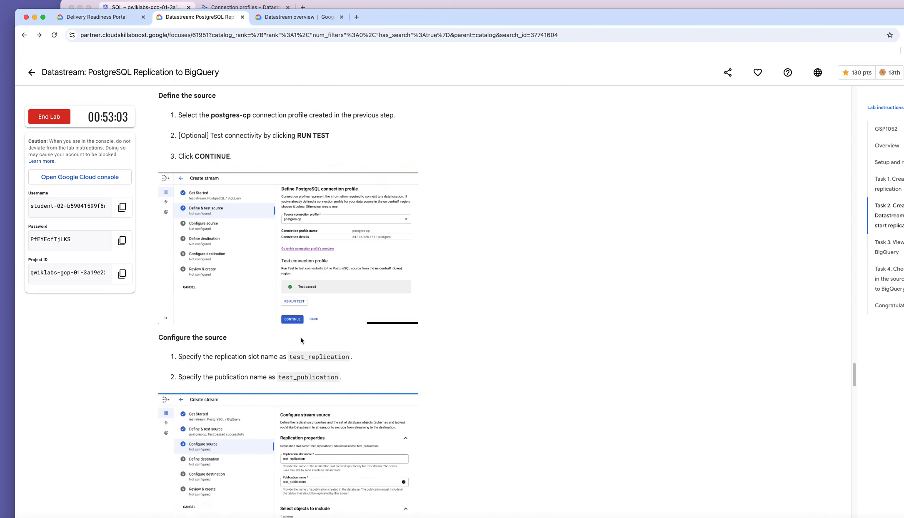
pyautogui.scroll(-5, 301, 340)
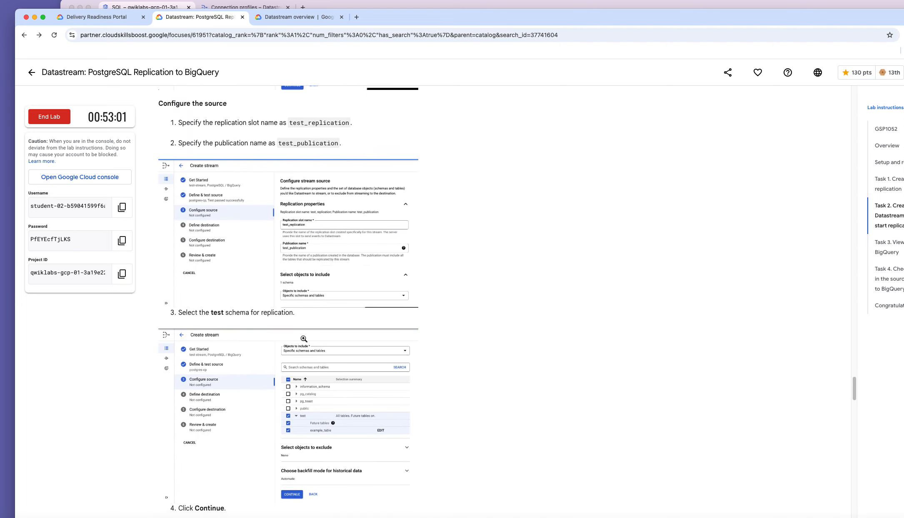
pyautogui.scroll(9, 304, 338)
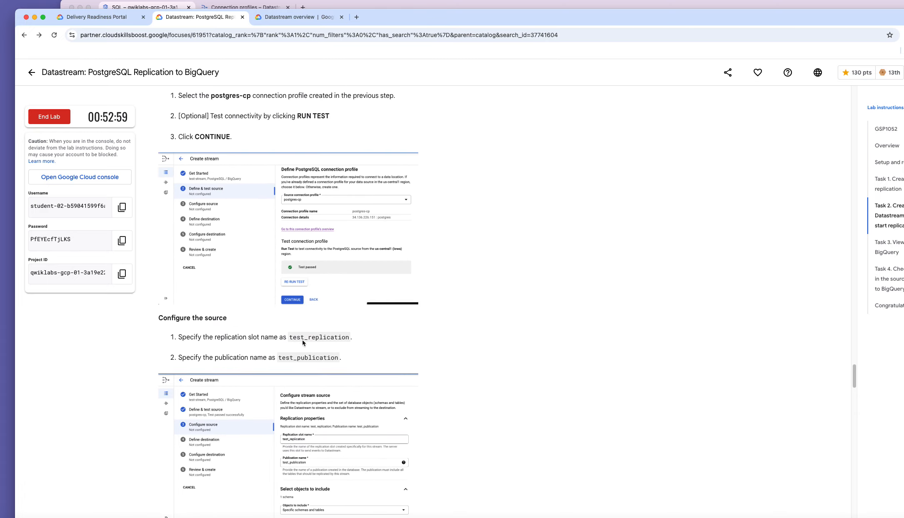
pyautogui.scroll(13, 302, 341)
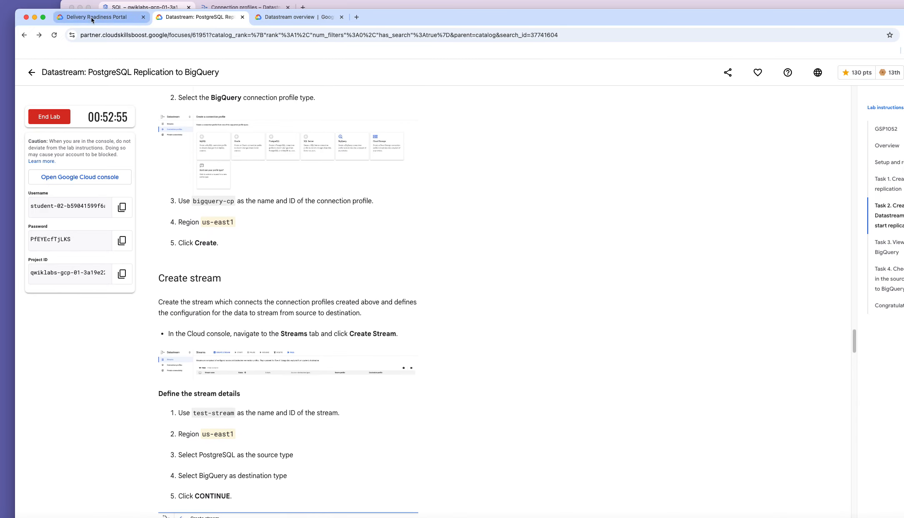
# Start a new PostgreSQL connection profile named postgres-cp.
pyautogui.click(336, 8)
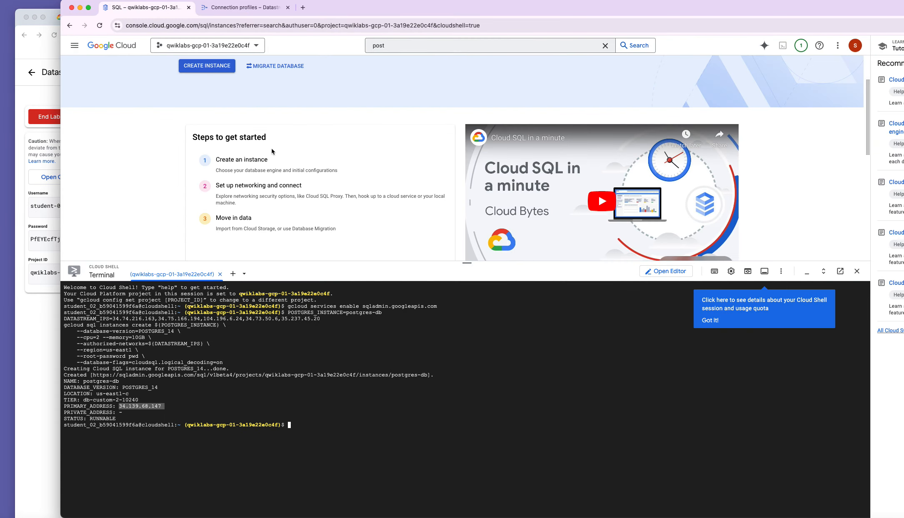
pyautogui.click(261, 10)
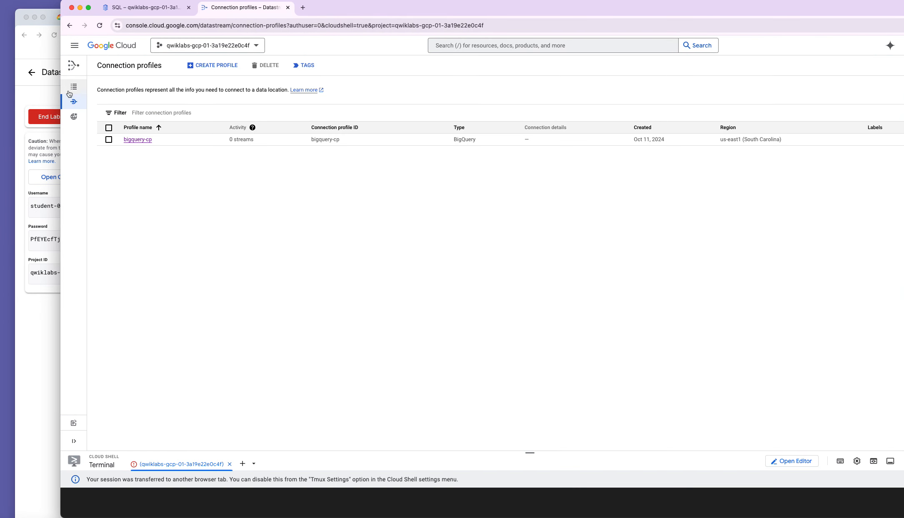
pyautogui.click(215, 67)
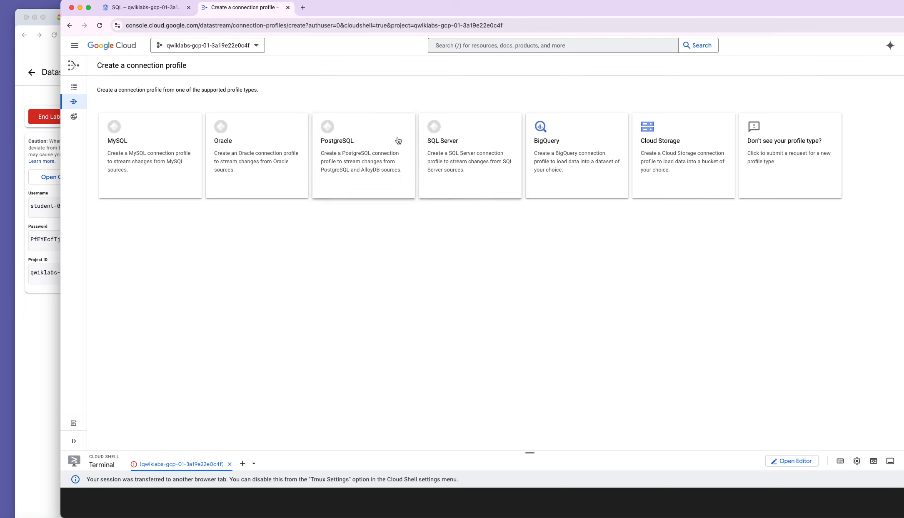
pyautogui.click(369, 148)
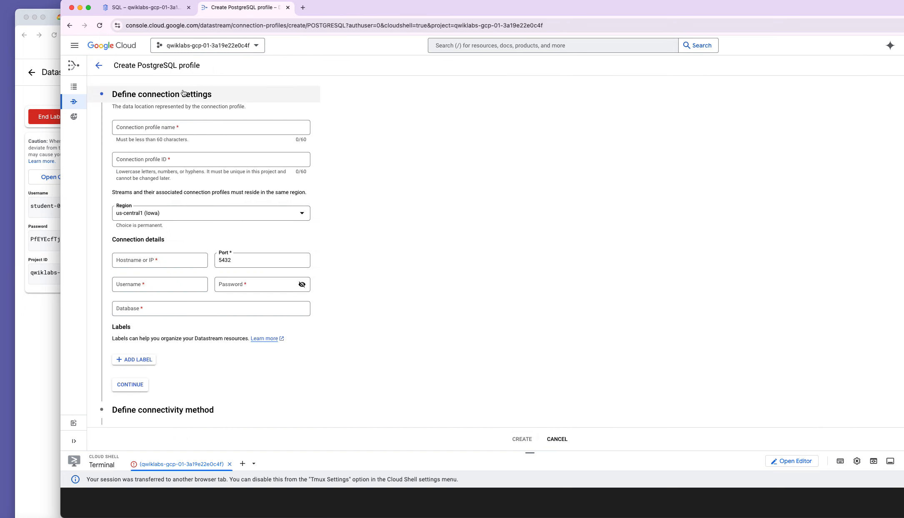
pyautogui.click(209, 127)
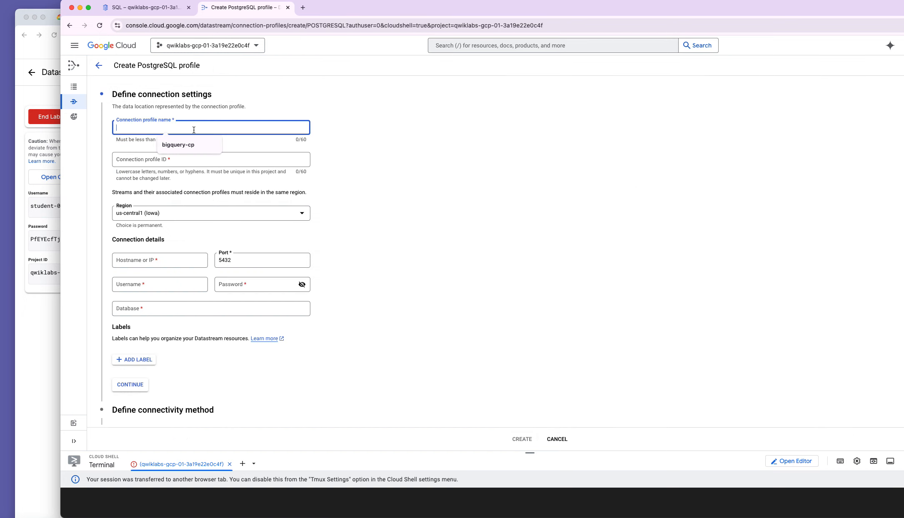
pyautogui.write('postgres-cp')
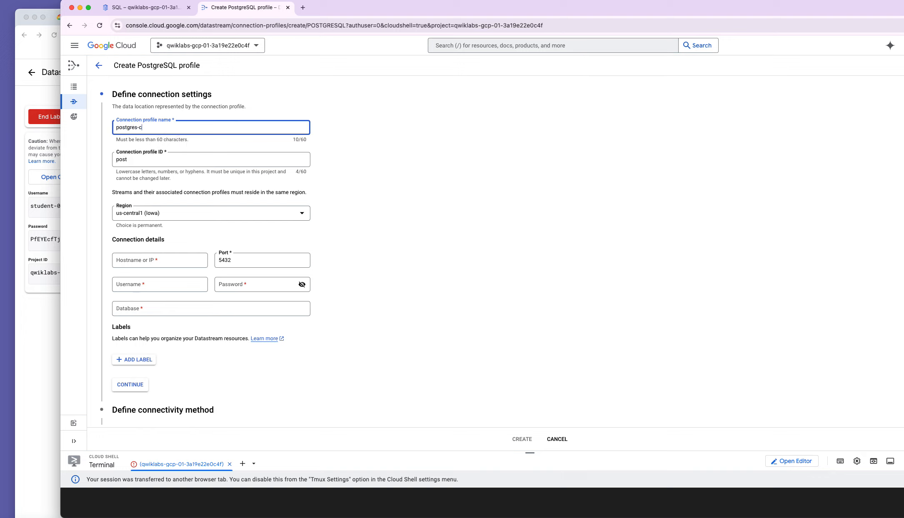
# Set region us-east1, host 34.139.68.147, username postgres and the database password.
pyautogui.click(303, 214)
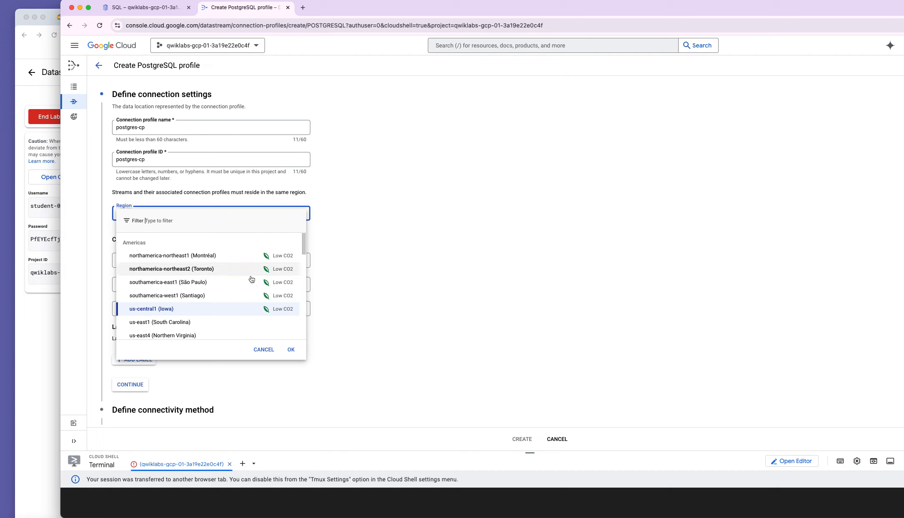
pyautogui.click(245, 322)
pyautogui.click(177, 264)
pyautogui.rightClick(177, 264)
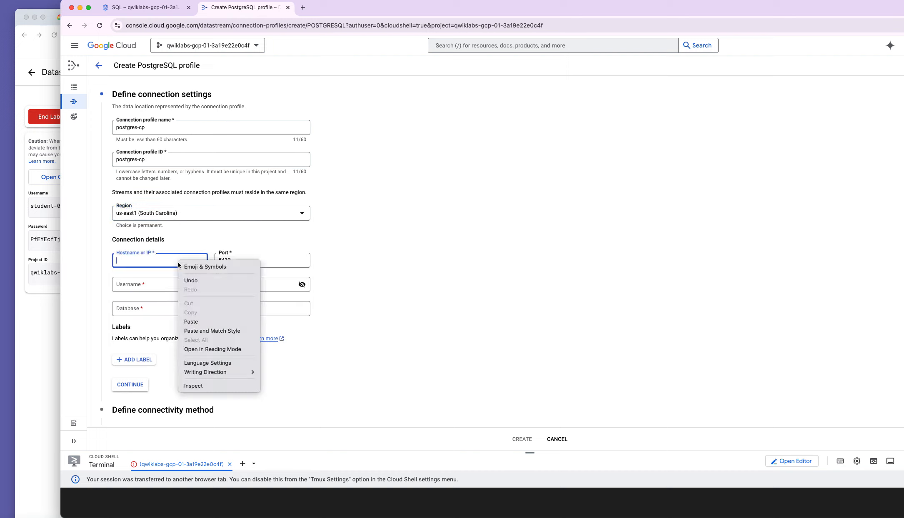
pyautogui.click(198, 322)
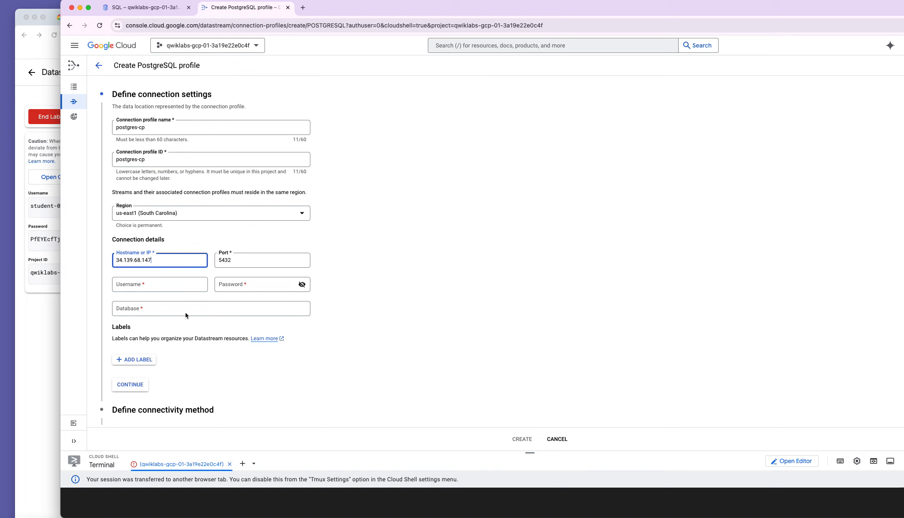
pyautogui.click(182, 287)
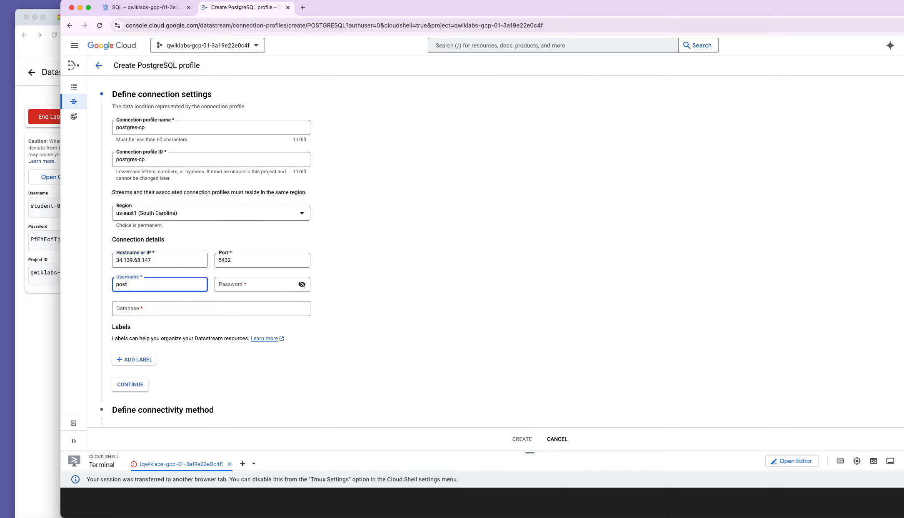
pyautogui.click(245, 283)
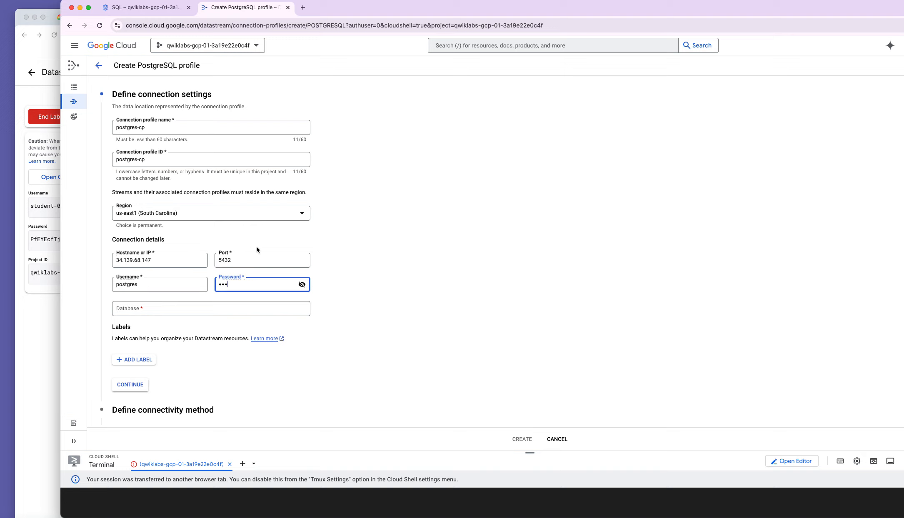
pyautogui.click(252, 499)
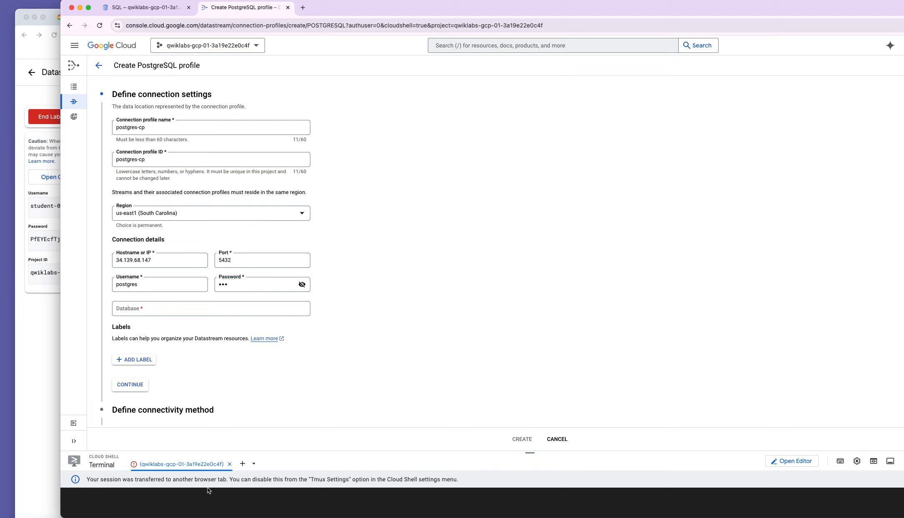
pyautogui.click(33, 442)
# Copy the lab's 'gcloud sql connect postgres-db --user=postgres' command.
pyautogui.scroll(5, 238, 300)
pyautogui.scroll(-5, 237, 301)
pyautogui.scroll(-8, 237, 300)
pyautogui.scroll(10, 238, 304)
pyautogui.scroll(15, 239, 307)
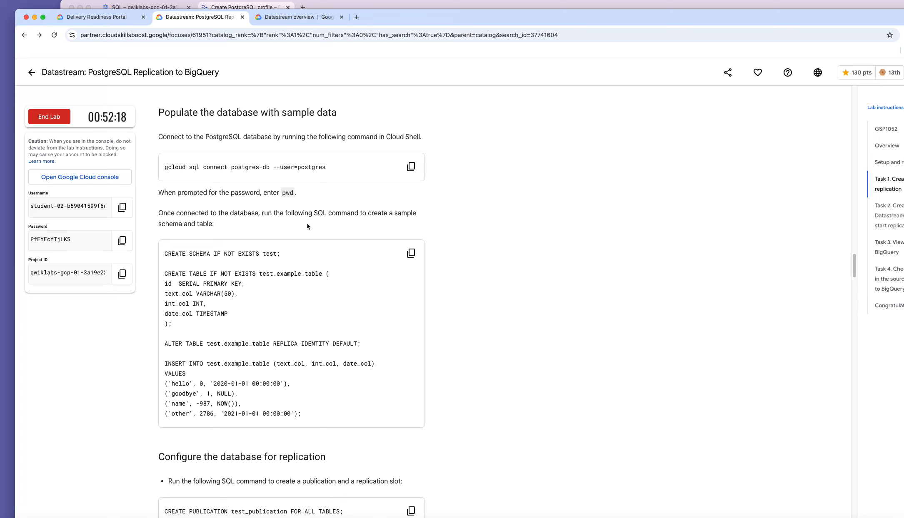
pyautogui.scroll(1, 307, 225)
pyautogui.click(410, 180)
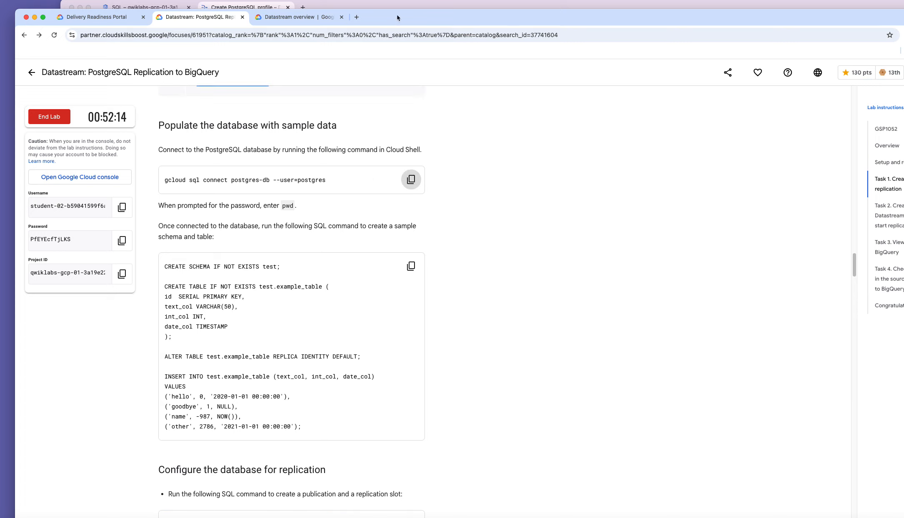
# Return to the console, enlarge Cloud Shell, and switch to the Cloud Shell tab.
pyautogui.click(387, 6)
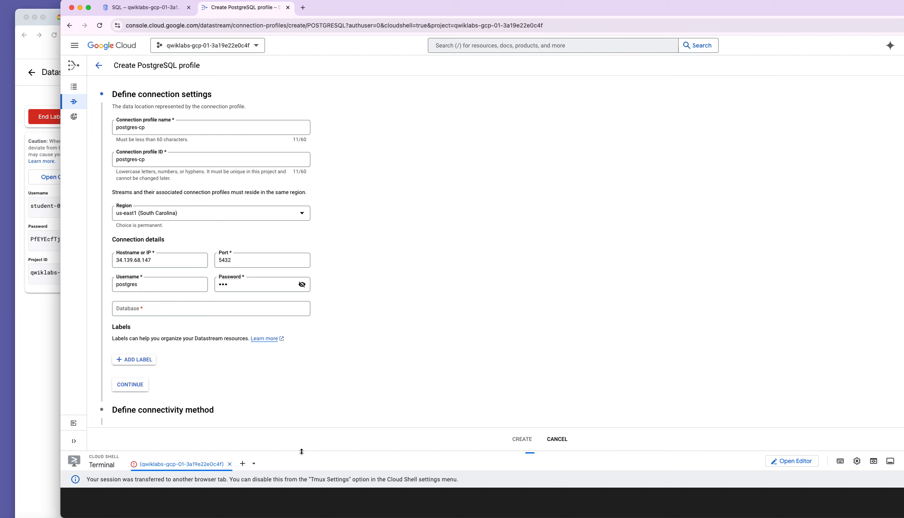
pyautogui.moveTo(303, 450); pyautogui.dragTo(303, 259)
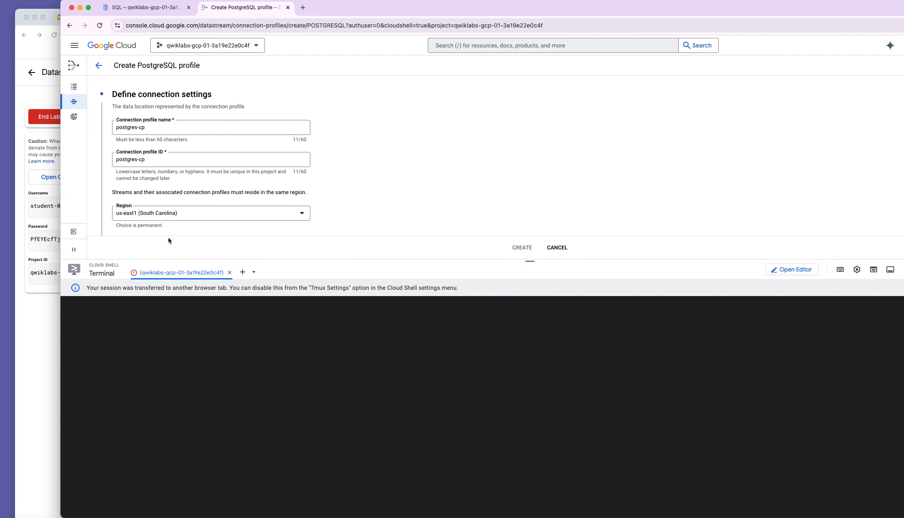
pyautogui.click(147, 8)
# Paste the gcloud sql connect command into Cloud Shell and enlarge the terminal.
pyautogui.rightClick(307, 418)
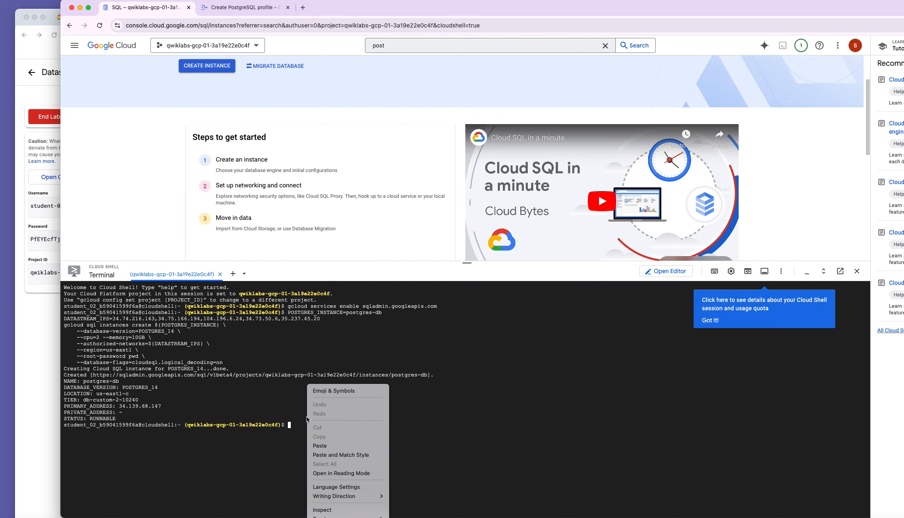
pyautogui.click(319, 446)
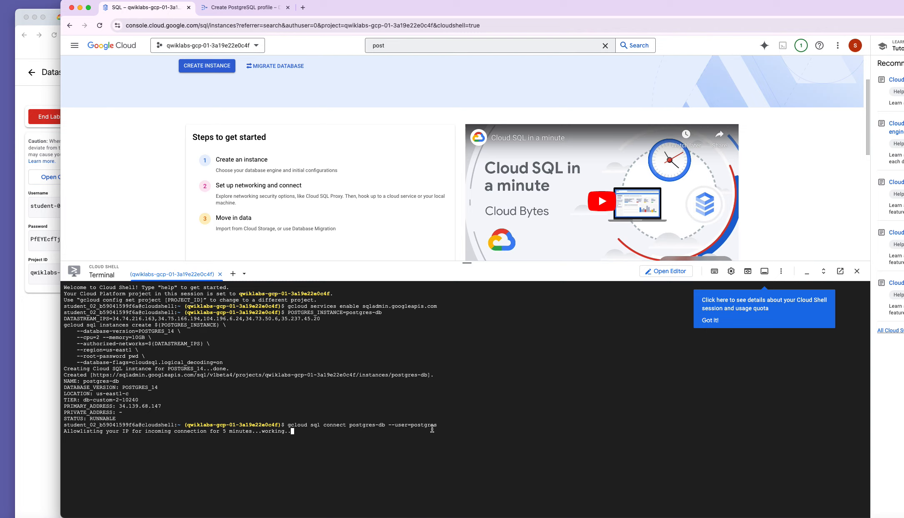
pyautogui.moveTo(436, 262); pyautogui.dragTo(433, 111)
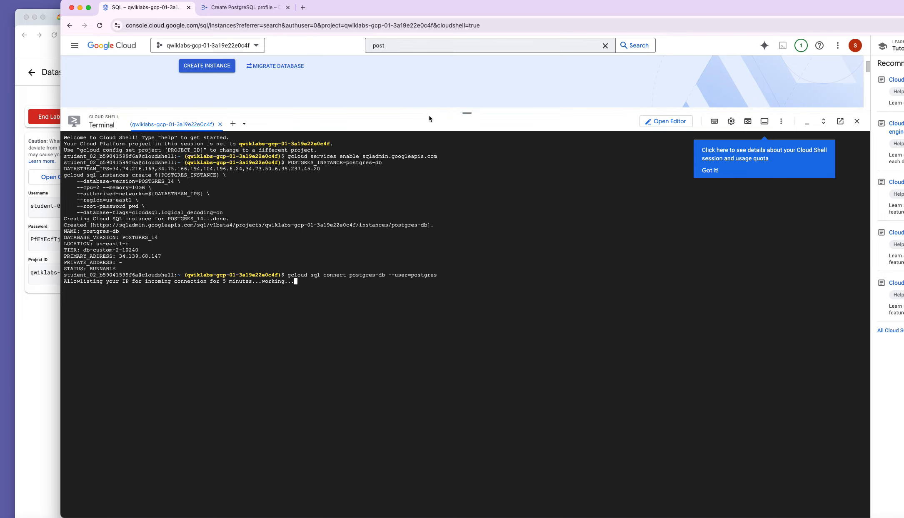
pyautogui.moveTo(430, 112); pyautogui.dragTo(429, 94)
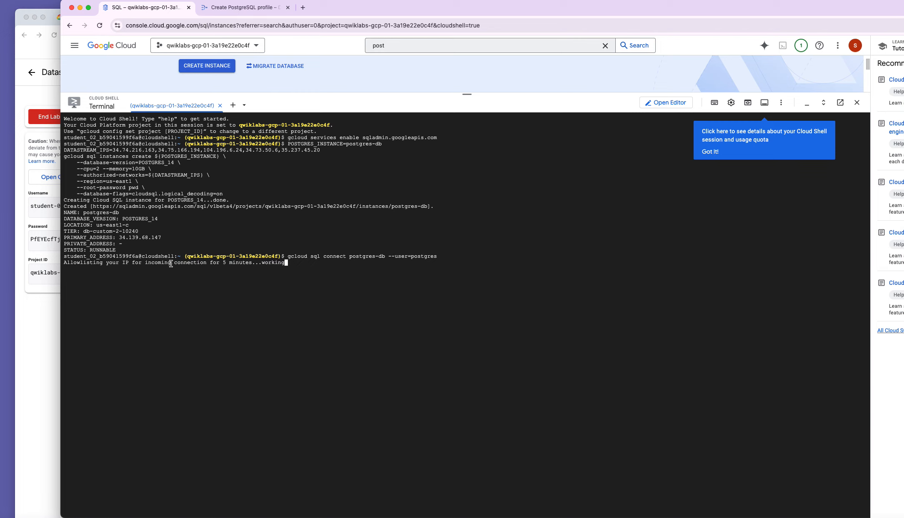
# Submit the password and run the lab's SQL script creating test.example_table with 4 rows.
pyautogui.click(26, 362)
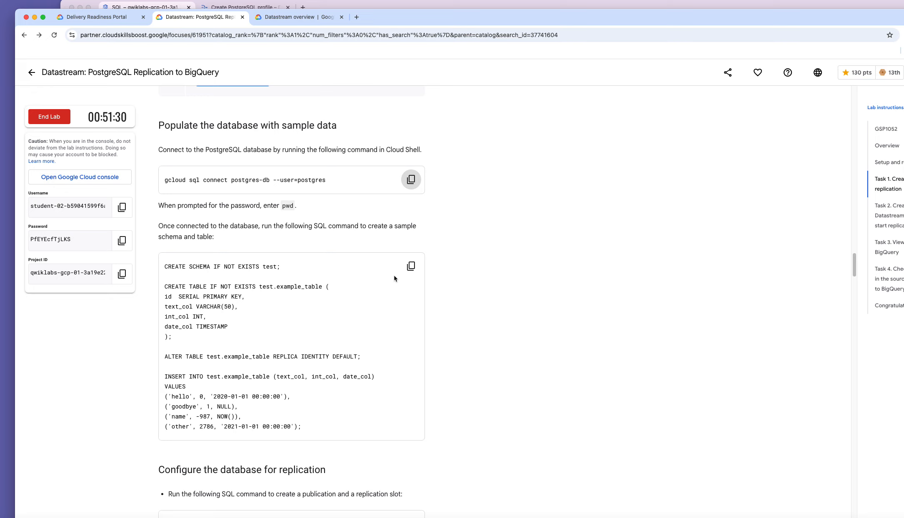
pyautogui.click(410, 266)
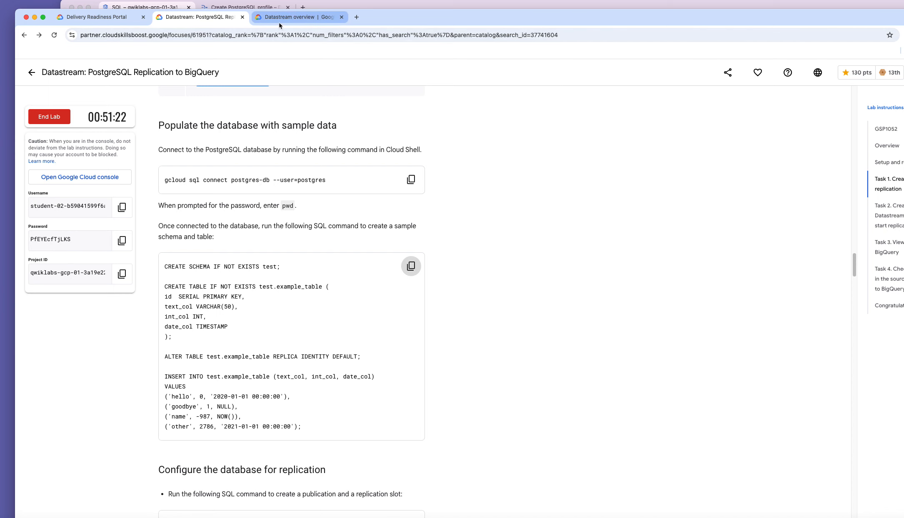
pyautogui.click(333, 6)
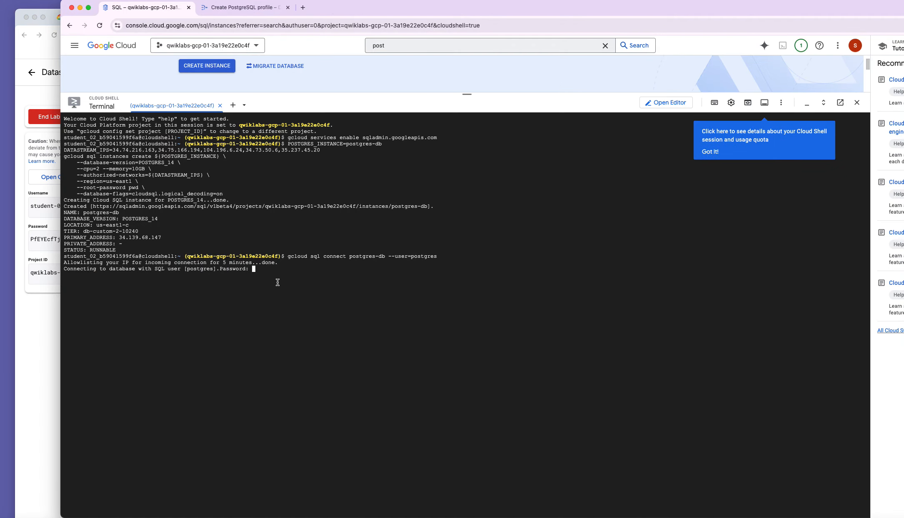
pyautogui.press('Return')
pyautogui.rightClick(222, 312)
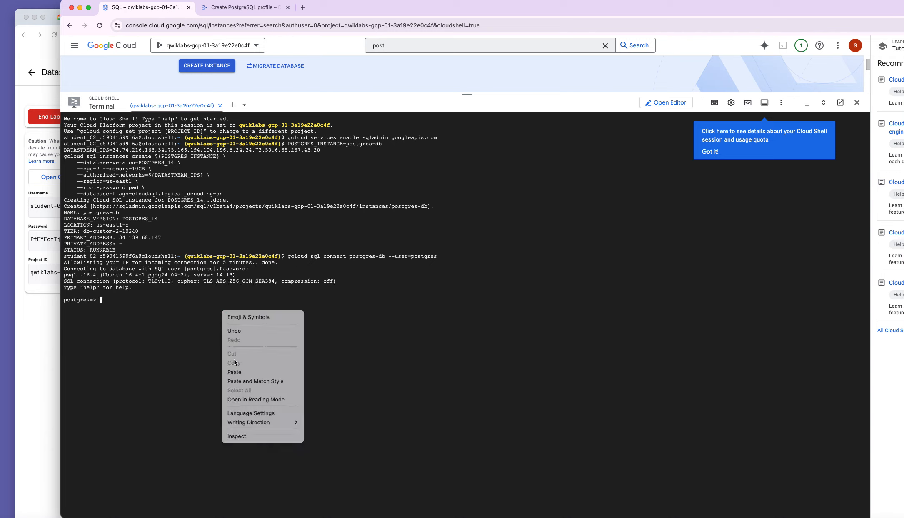
pyautogui.click(234, 372)
pyautogui.press('Return')
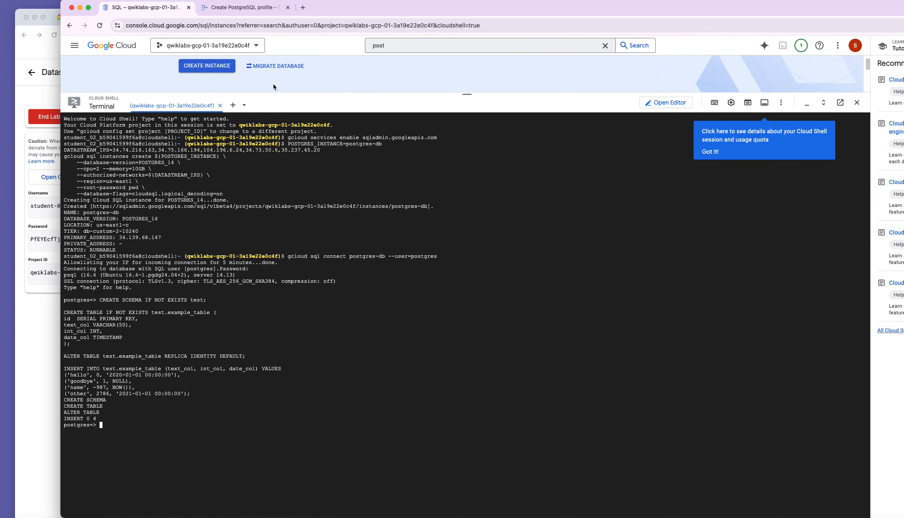
pyautogui.click(256, 9)
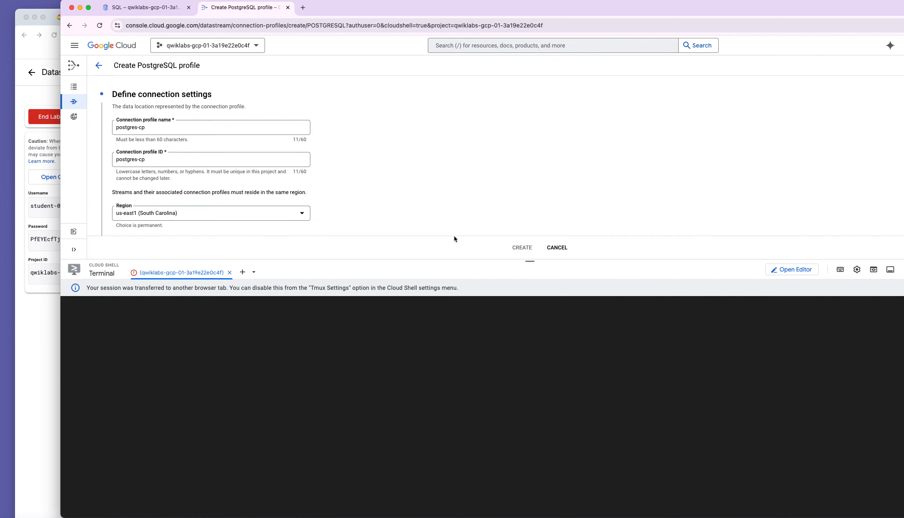
# Set the PostgreSQL profile's database to test and continue.
pyautogui.moveTo(402, 261); pyautogui.dragTo(440, 449)
pyautogui.click(165, 311)
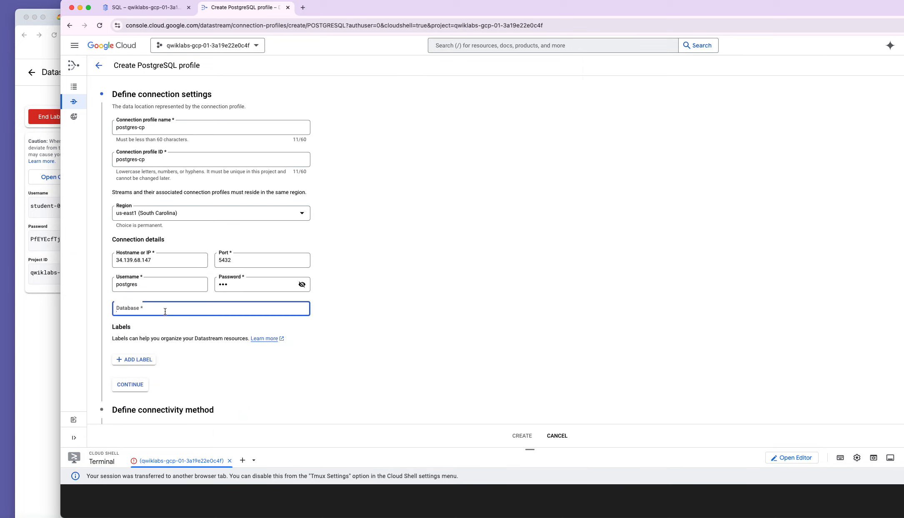
pyautogui.write('test')
pyautogui.scroll(-2, 216, 367)
pyautogui.click(130, 352)
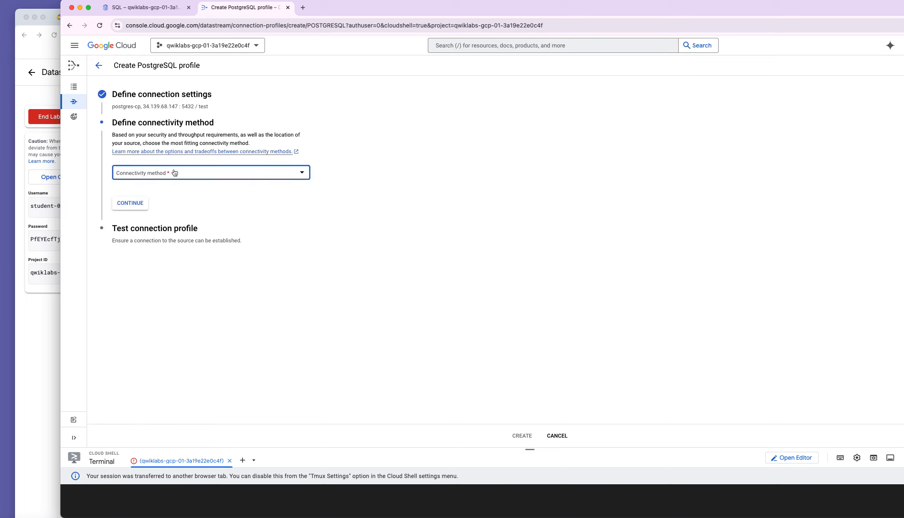
# Choose IP allowlisting connectivity, run the failing connection test, and reopen the connectivity step.
pyautogui.click(175, 172)
pyautogui.click(146, 182)
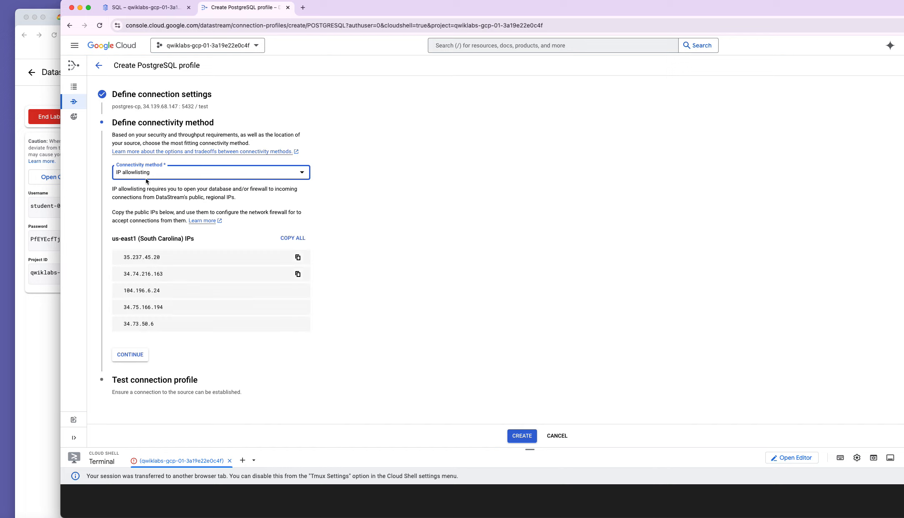
pyautogui.click(135, 355)
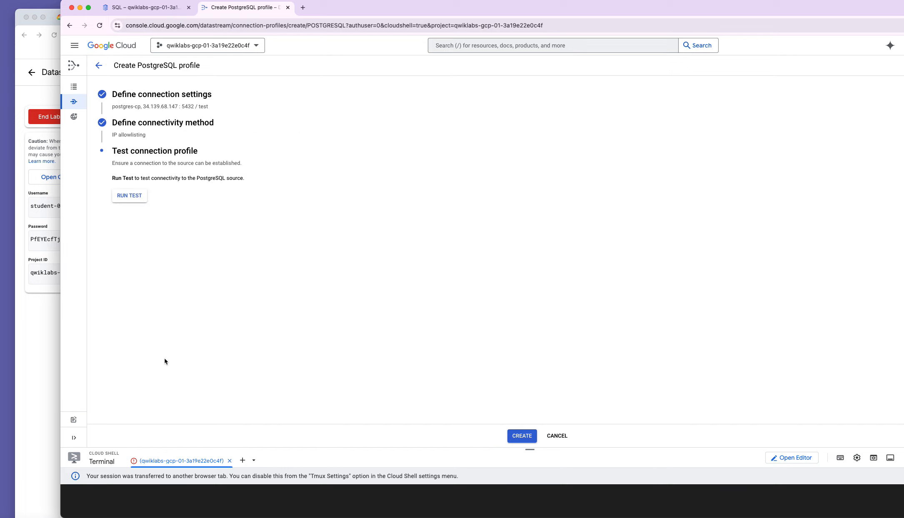
pyautogui.click(137, 195)
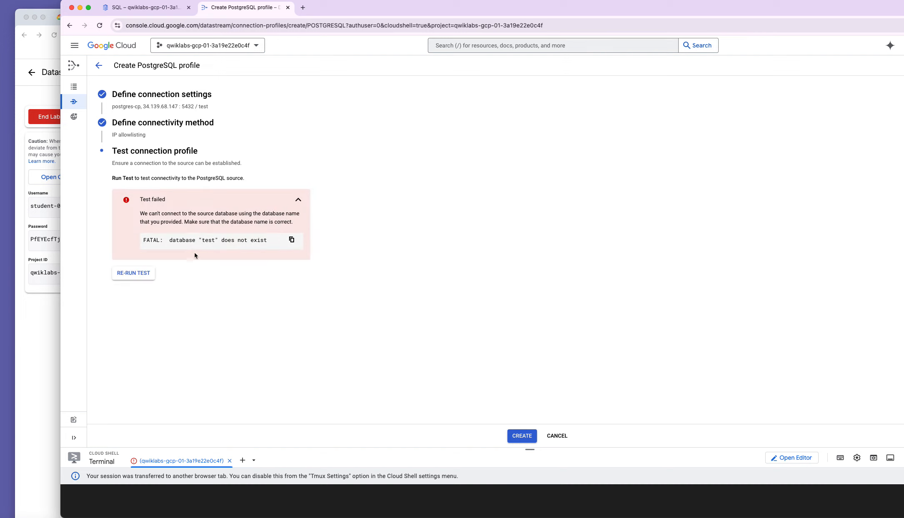
pyautogui.click(179, 125)
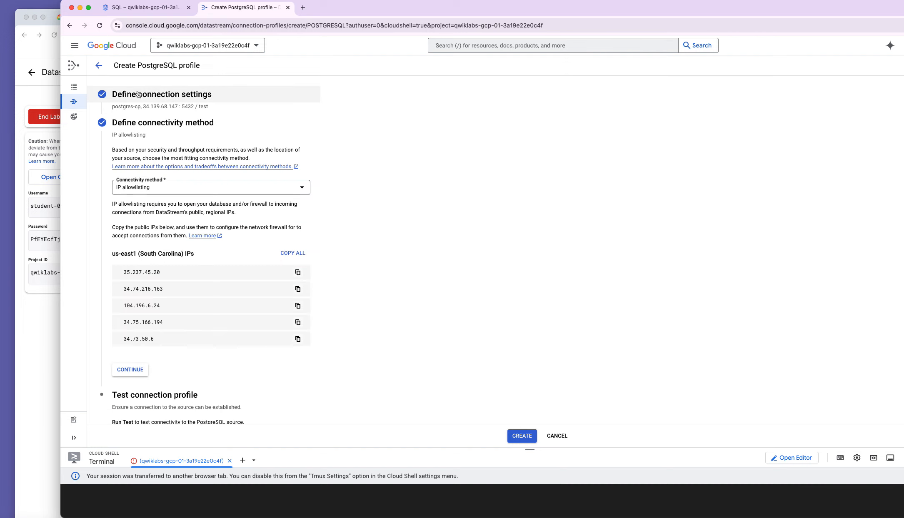
# Reopen the postgres-cp connection settings and reveal the password in plain text.
pyautogui.click(170, 104)
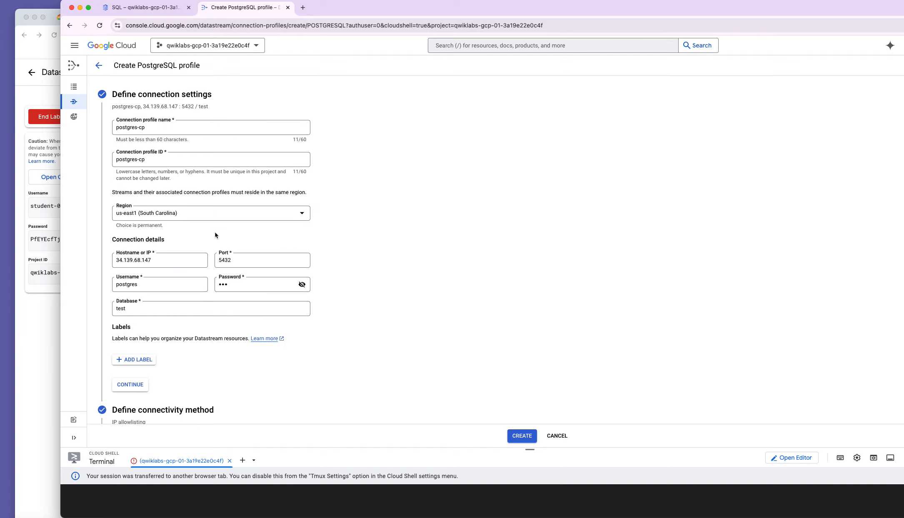
pyautogui.click(279, 287)
pyautogui.click(302, 285)
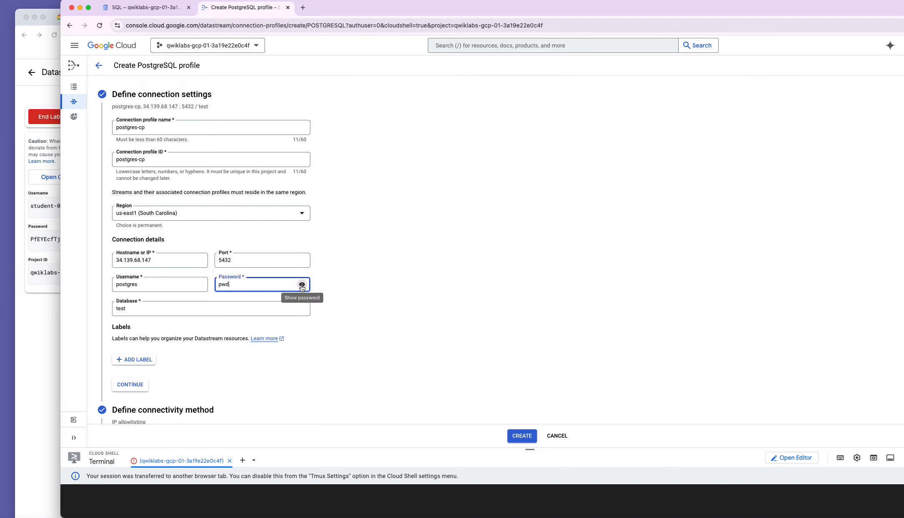
pyautogui.click(362, 308)
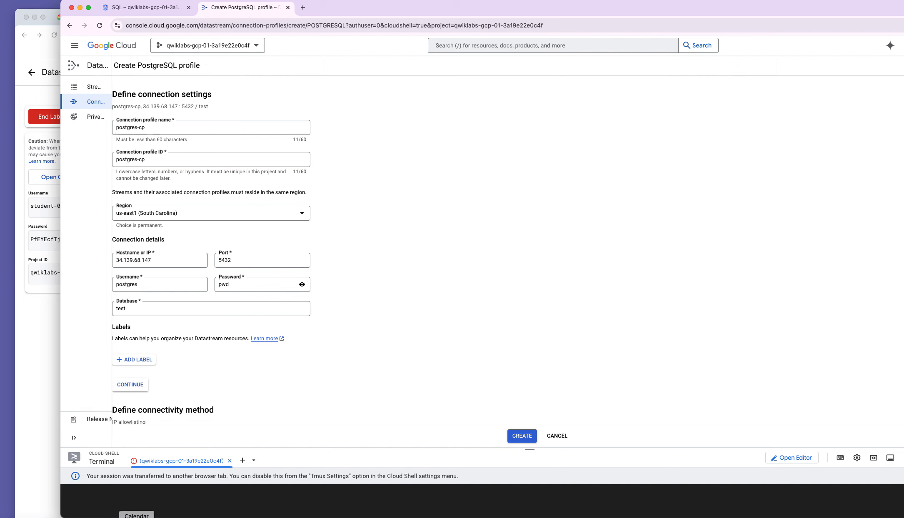
# Look up the correct database name in the lab instructions, then return to the profile form.
pyautogui.click(43, 447)
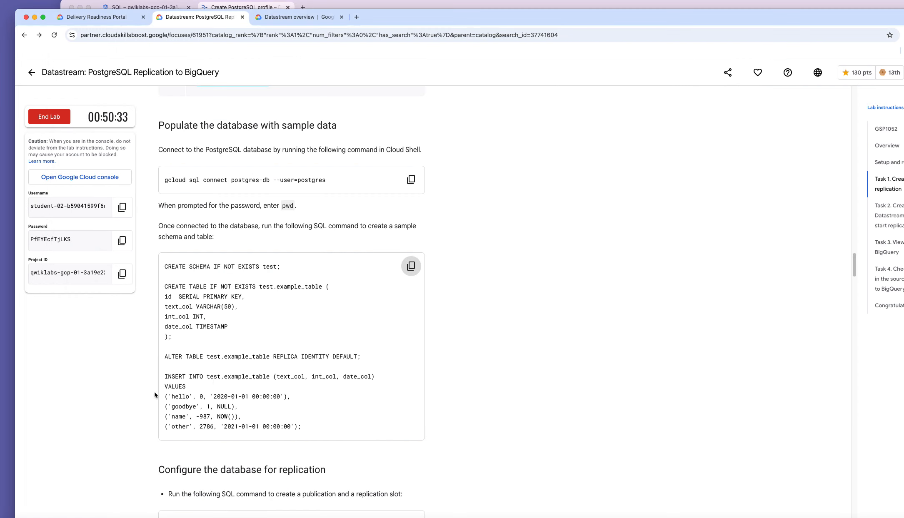
pyautogui.scroll(-10, 331, 352)
pyautogui.scroll(-15, 336, 326)
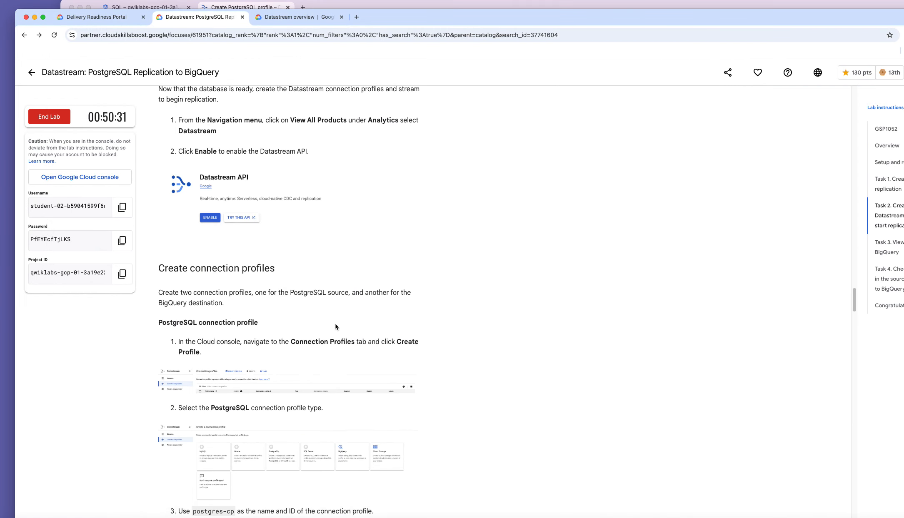
pyautogui.scroll(-2, 336, 327)
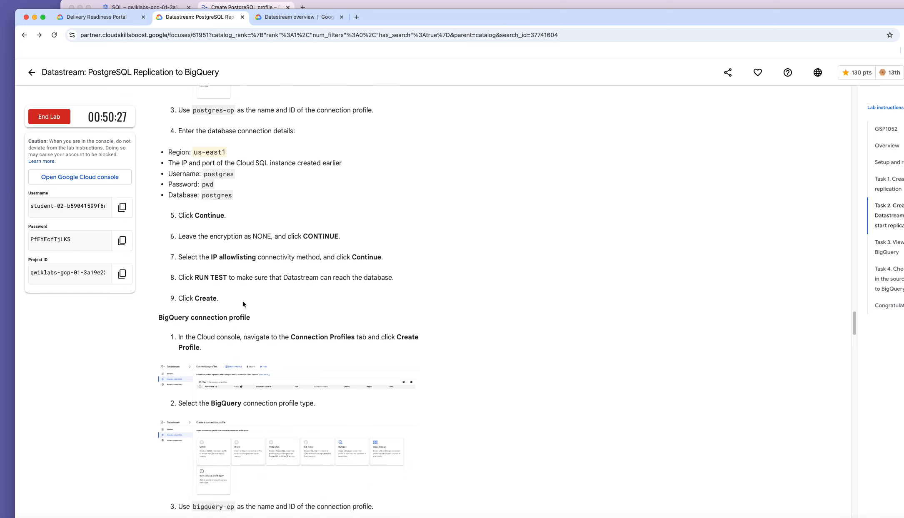
pyautogui.scroll(-1, 244, 305)
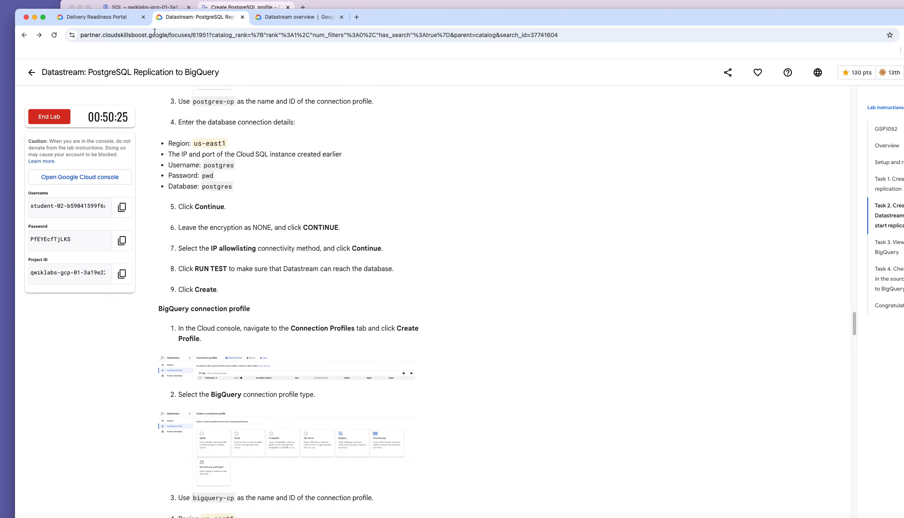
pyautogui.click(404, 6)
# Replace the database test with postgres and re-run the connection test.
pyautogui.click(166, 304)
pyautogui.moveTo(99, 285)
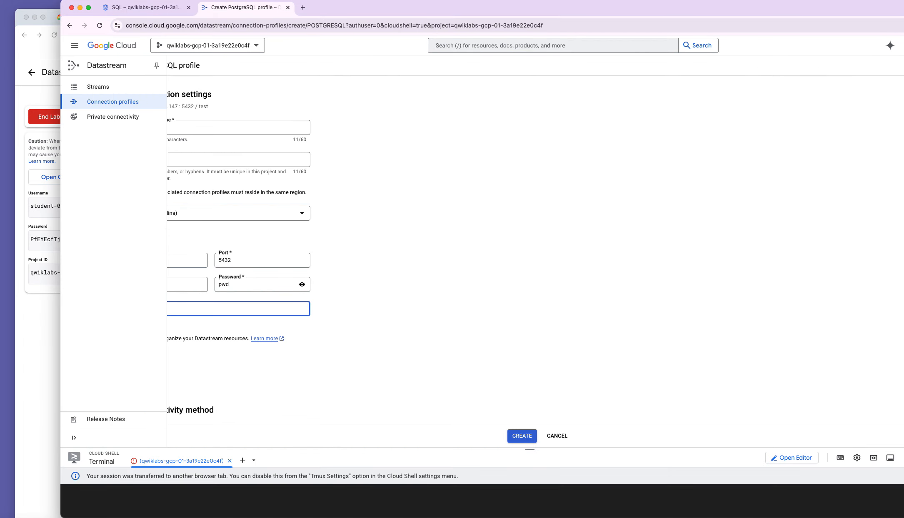
pyautogui.write('postgres')
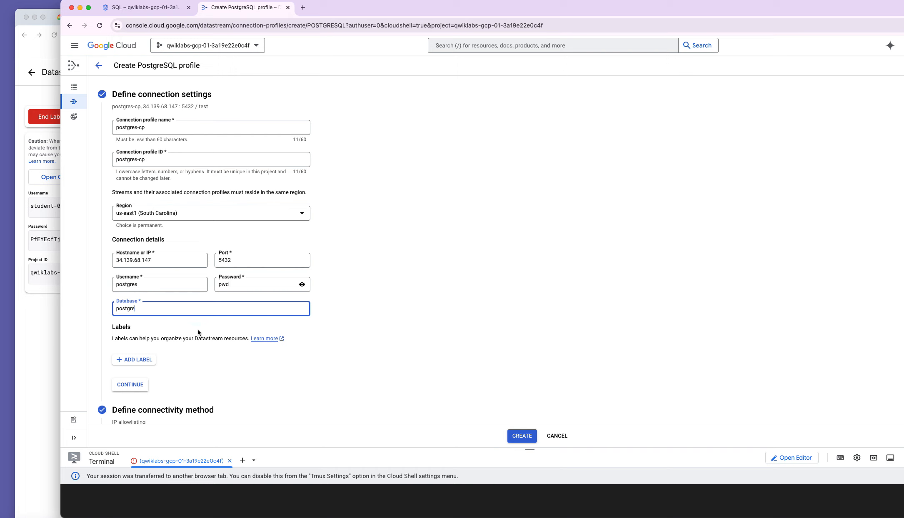
pyautogui.scroll(-3, 243, 395)
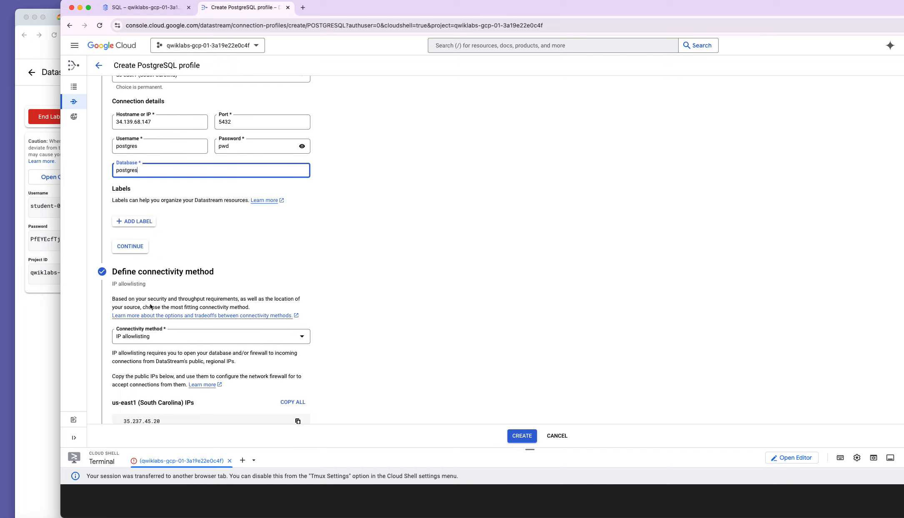
pyautogui.click(142, 249)
pyautogui.scroll(-3, 251, 359)
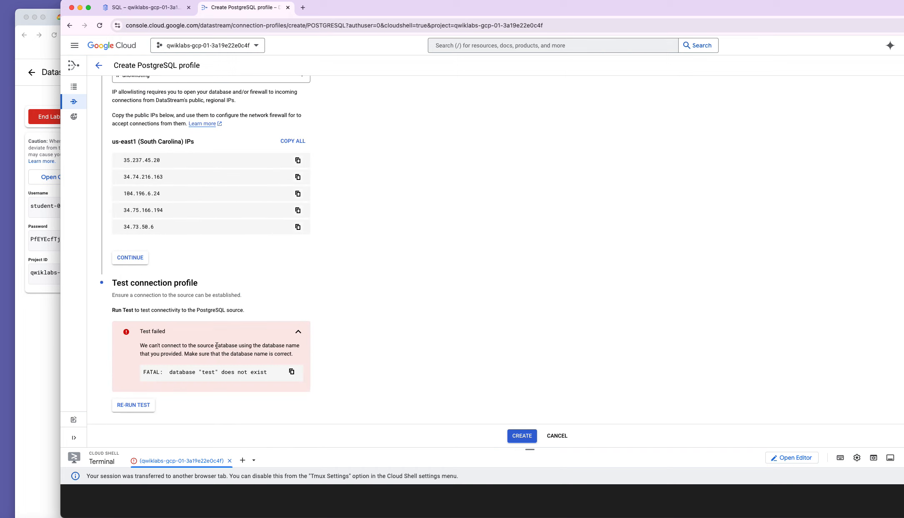
pyautogui.click(140, 404)
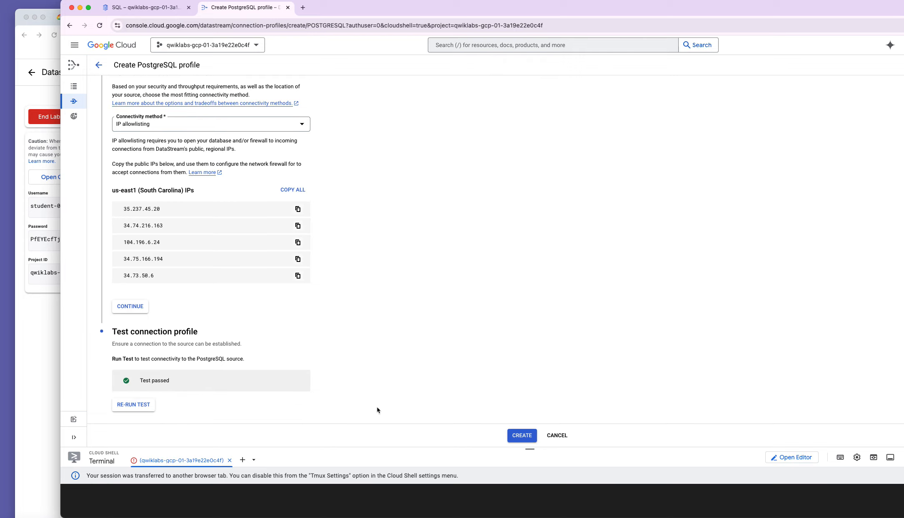
# Create the postgres-cp profile, confirm it's listed beside bigquery-cp, then go to Streams.
pyautogui.click(516, 436)
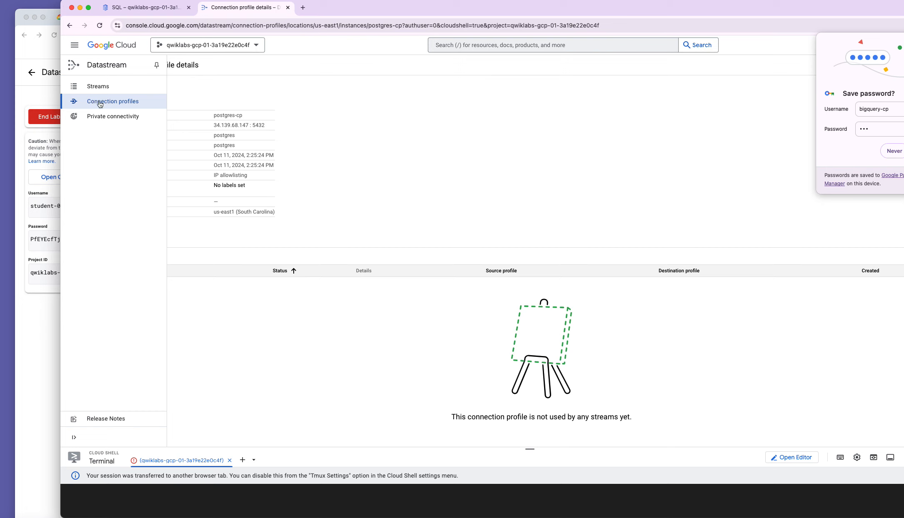
pyautogui.click(100, 102)
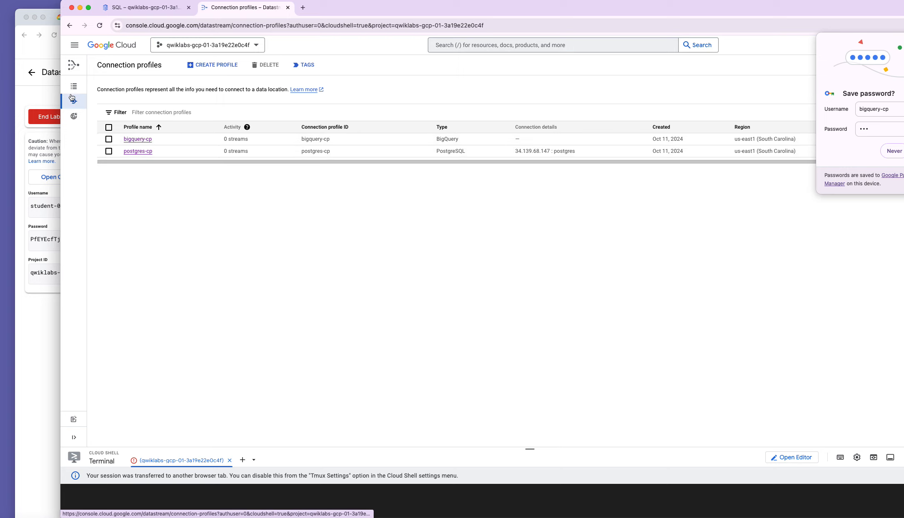
pyautogui.click(116, 88)
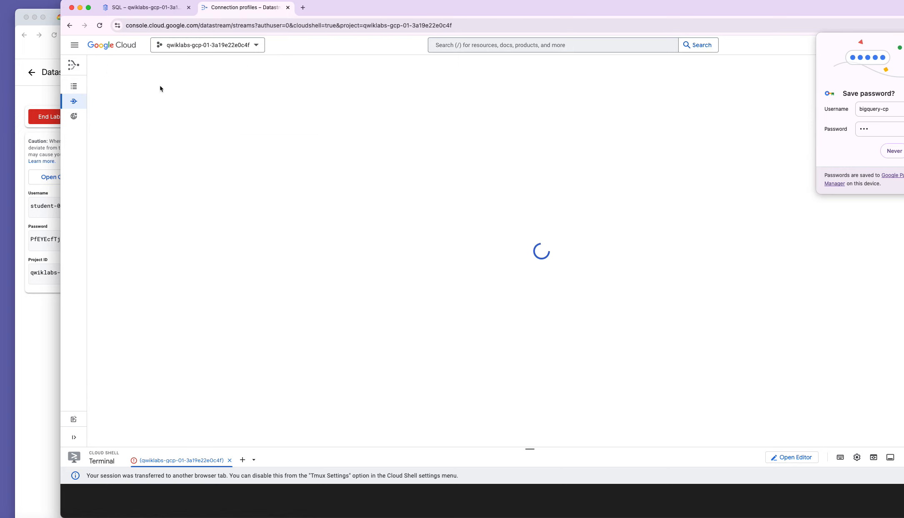
# Define a new stream test-stream in us-east1 from PostgreSQL to BigQuery.
pyautogui.click(183, 65)
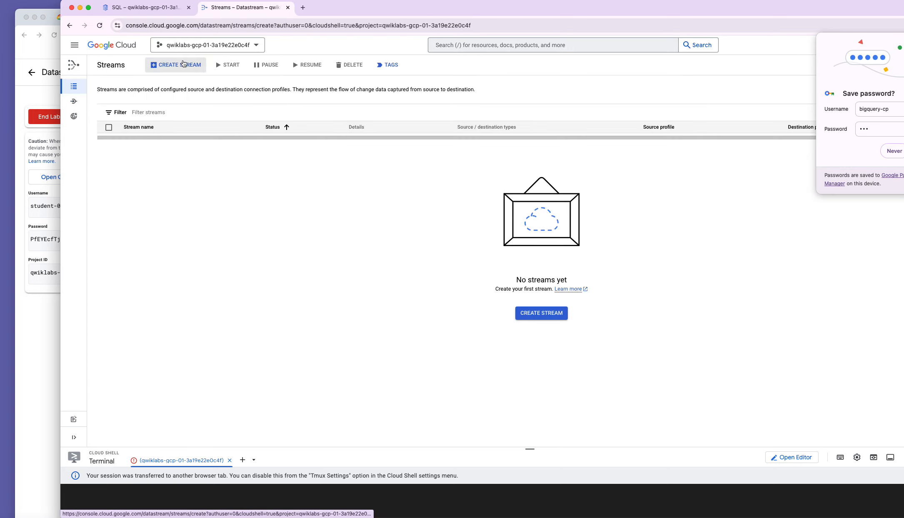
pyautogui.click(297, 134)
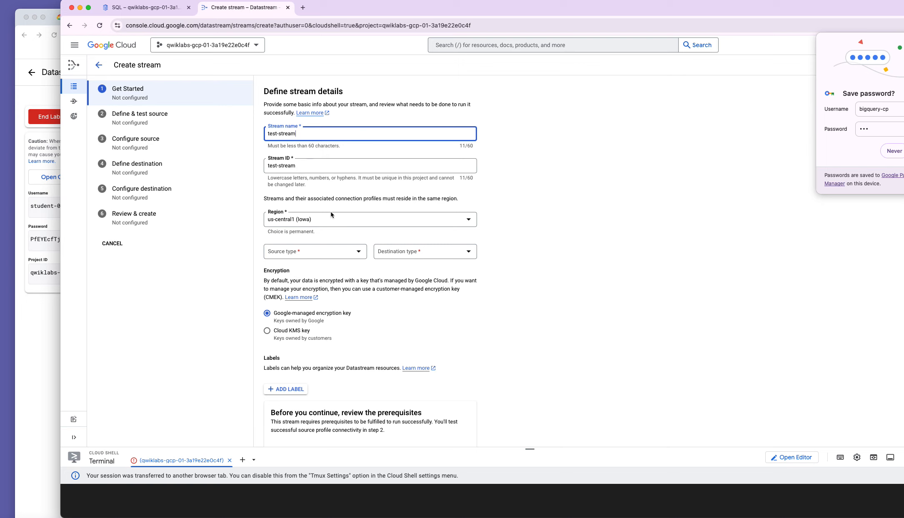
pyautogui.click(322, 221)
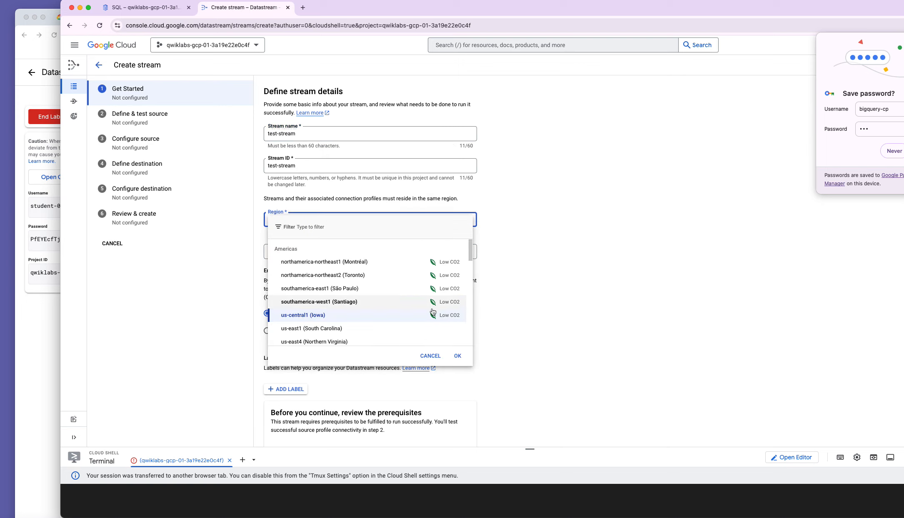
pyautogui.scroll(-1, 420, 315)
pyautogui.click(376, 315)
pyautogui.click(320, 256)
pyautogui.click(315, 297)
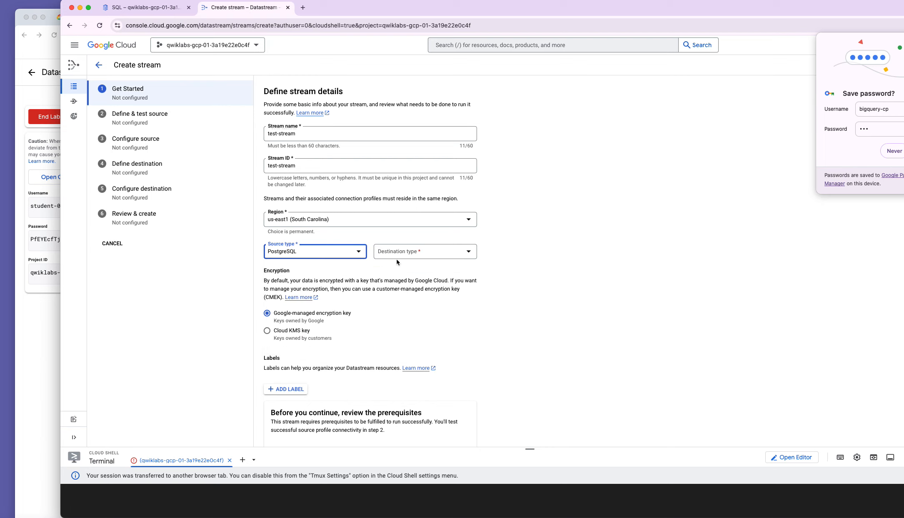
pyautogui.click(401, 256)
pyautogui.click(402, 271)
pyautogui.scroll(-3, 365, 349)
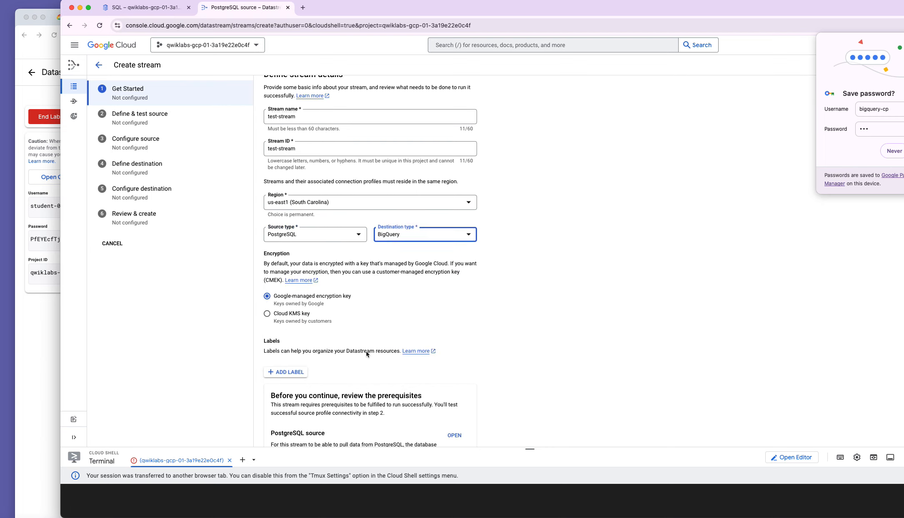
pyautogui.scroll(-1, 365, 349)
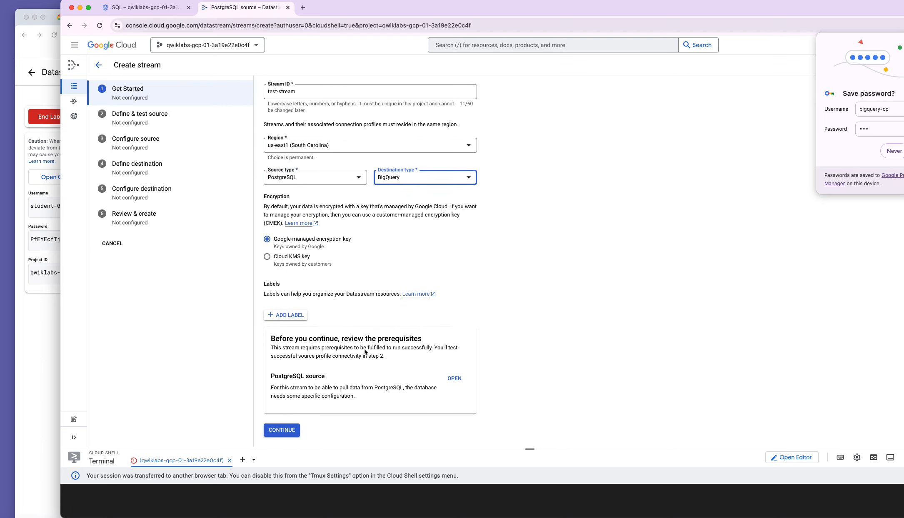
pyautogui.click(291, 431)
# Select postgres-cp as the stream's source connection profile.
pyautogui.click(331, 144)
pyautogui.click(313, 171)
pyautogui.click(281, 287)
pyautogui.click(330, 166)
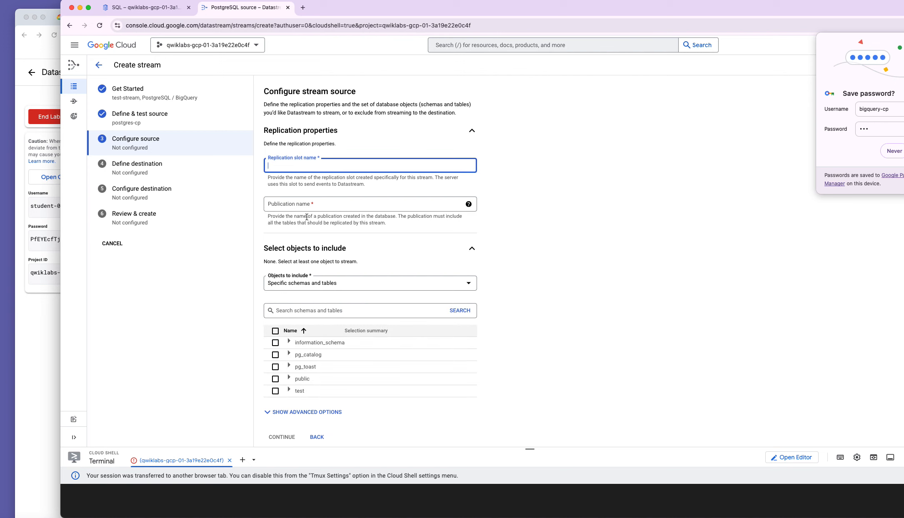
# Copy the CREATE PUBLICATION and replication slot SQL from the lab instructions.
pyautogui.click(30, 389)
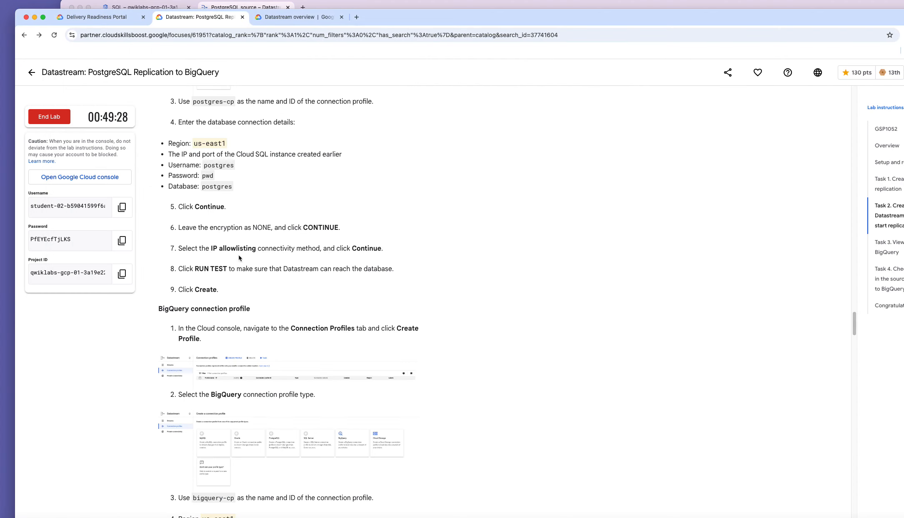
pyautogui.scroll(-10, 236, 273)
pyautogui.scroll(-10, 241, 269)
pyautogui.scroll(20, 242, 283)
pyautogui.scroll(10, 243, 293)
pyautogui.scroll(-9, 243, 295)
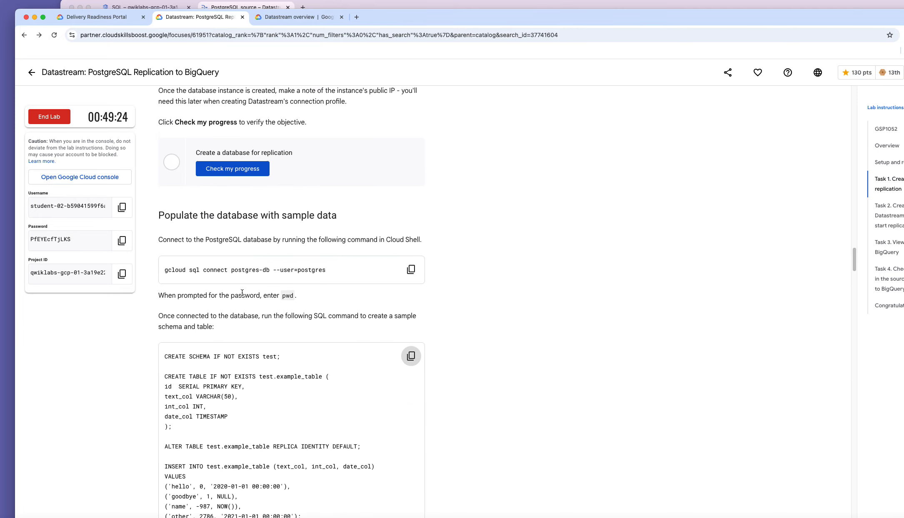
pyautogui.scroll(5, 242, 297)
pyautogui.scroll(-5, 241, 296)
pyautogui.scroll(9, 241, 295)
pyautogui.scroll(3, 213, 252)
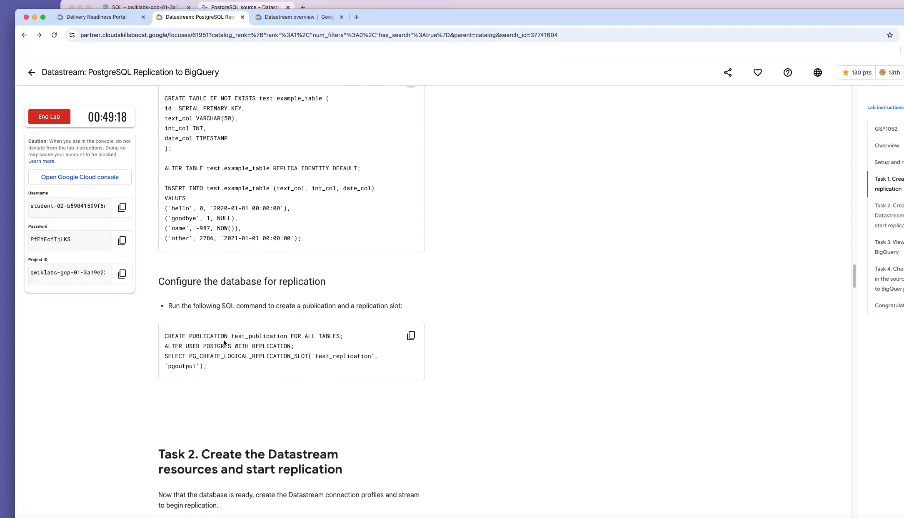
pyautogui.click(404, 341)
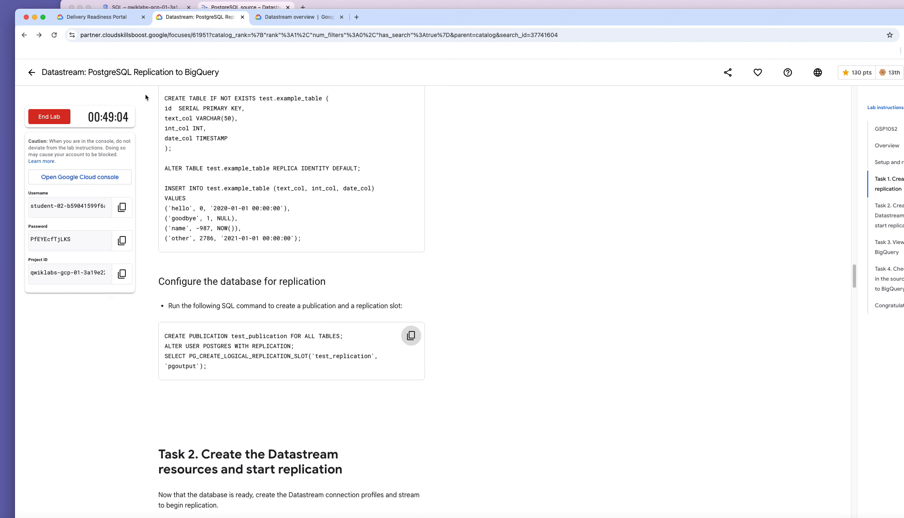
# Paste and run the replication SQL at the Cloud Shell psql prompt.
pyautogui.click(340, 5)
pyautogui.click(167, 7)
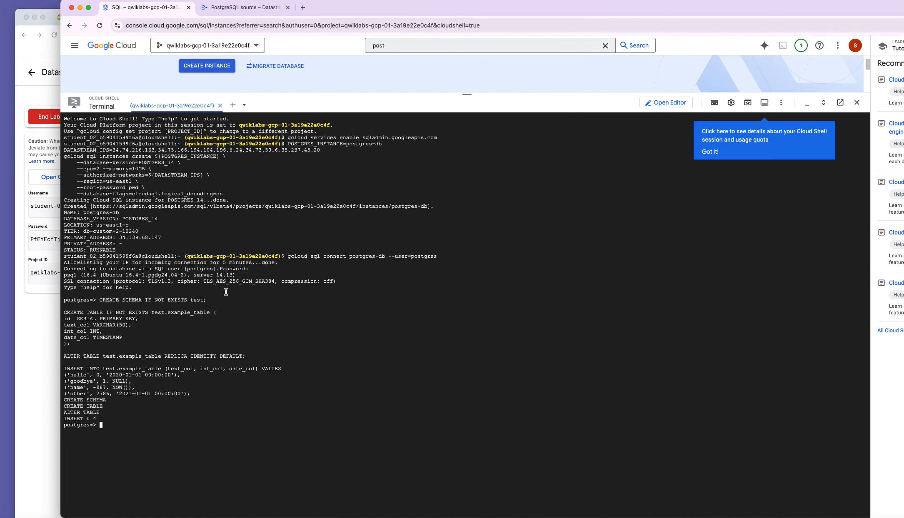
pyautogui.rightClick(171, 417)
pyautogui.click(184, 454)
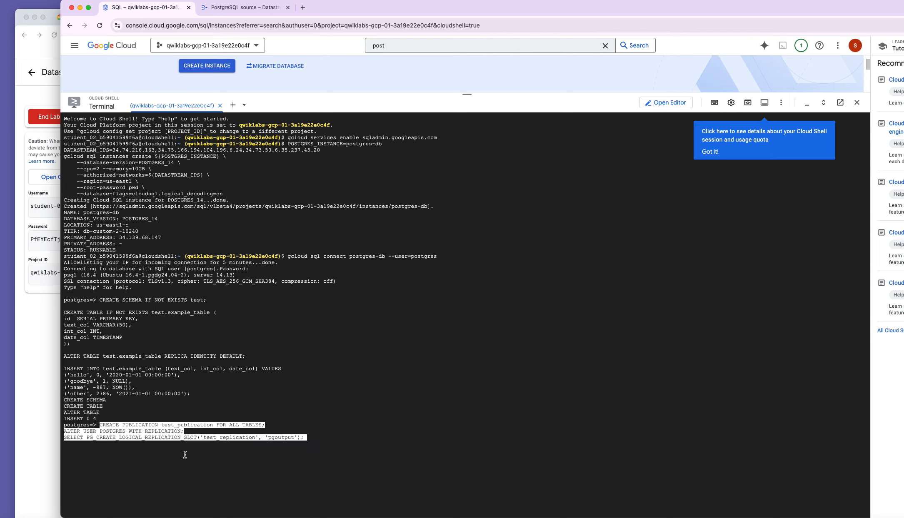
pyautogui.press('Return')
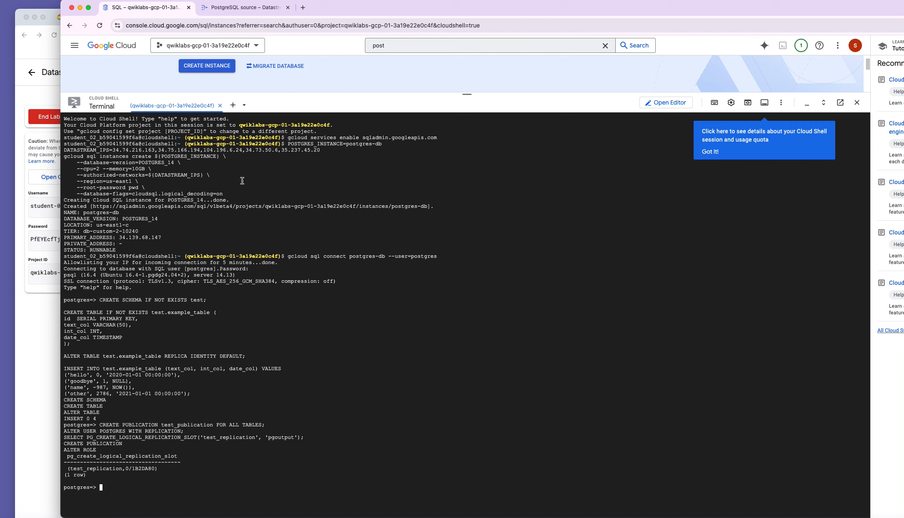
# Set the replication slot to test_replication and the publication to test_publication.
pyautogui.click(255, 8)
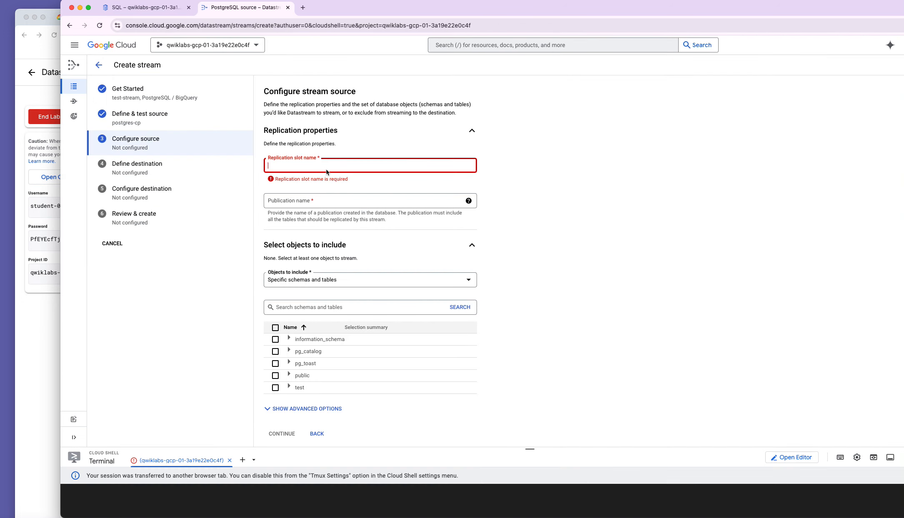
pyautogui.write('test')
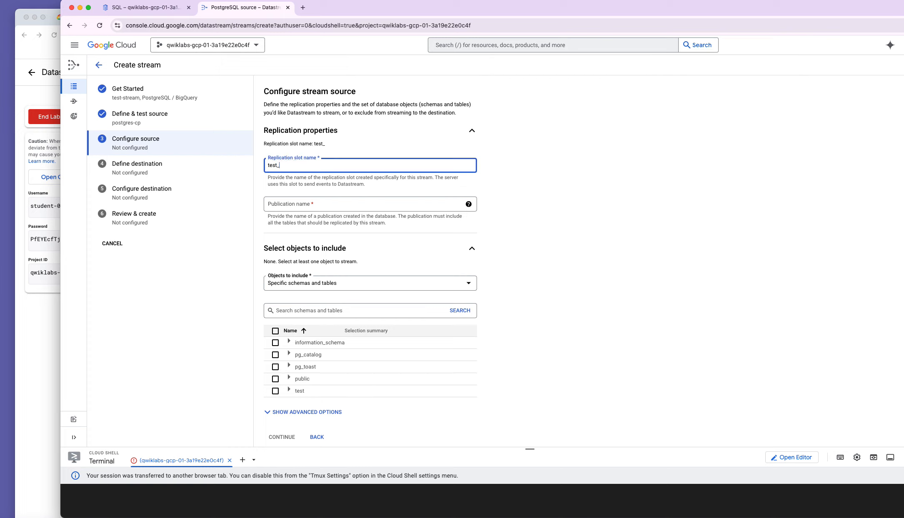
pyautogui.write('_replication')
pyautogui.click(326, 206)
pyautogui.write('test_publ')
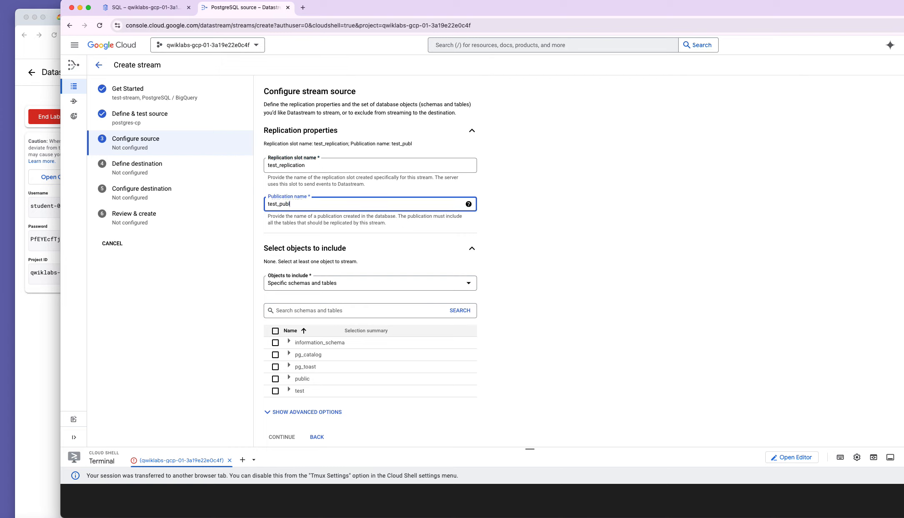
pyautogui.write('ication')
# Include only the test schema via Specific schemas and tables, and continue to the destination.
pyautogui.click(320, 283)
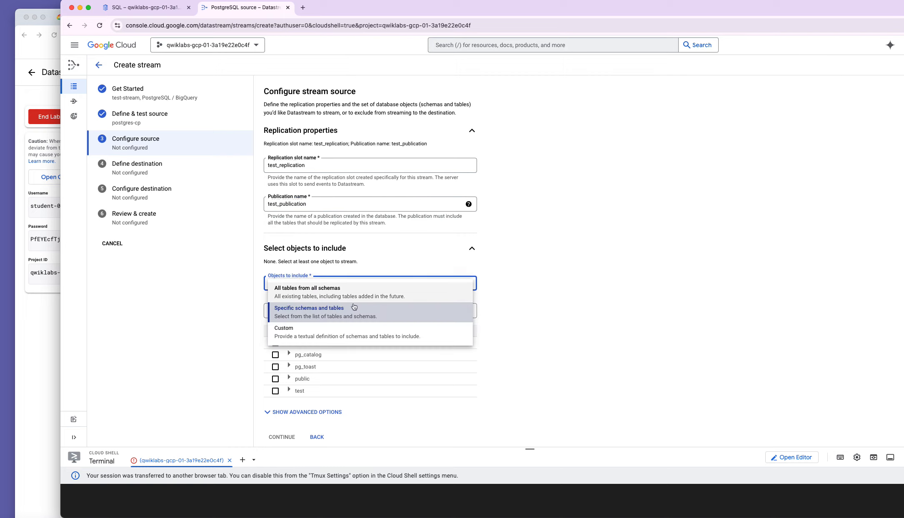
pyautogui.click(400, 316)
pyautogui.click(277, 394)
pyautogui.scroll(-2, 375, 383)
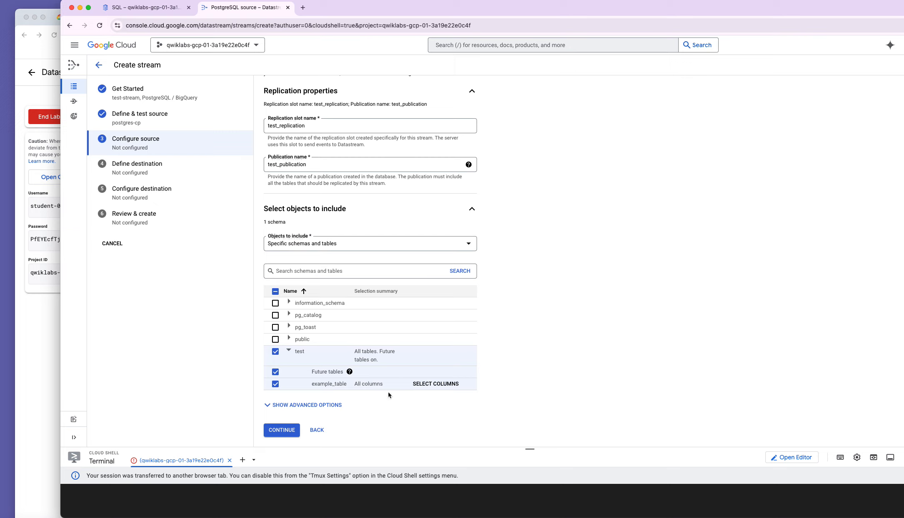
pyautogui.click(282, 433)
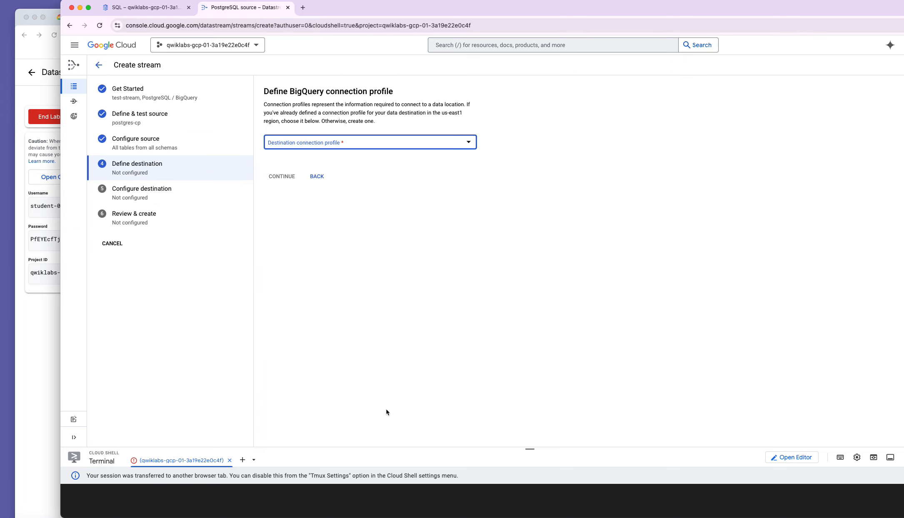
# Use bigquery-cp as destination with a single-region dataset location us-east1.
pyautogui.click(350, 146)
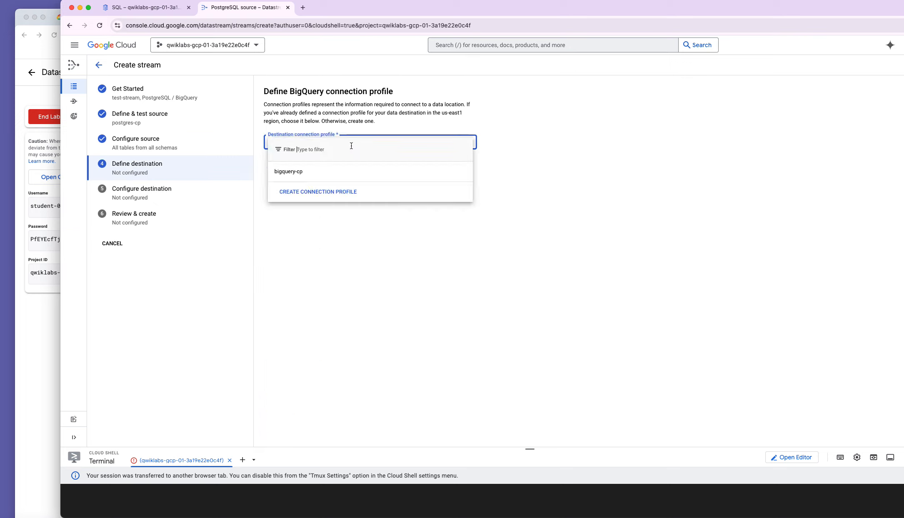
pyautogui.click(336, 167)
pyautogui.click(284, 206)
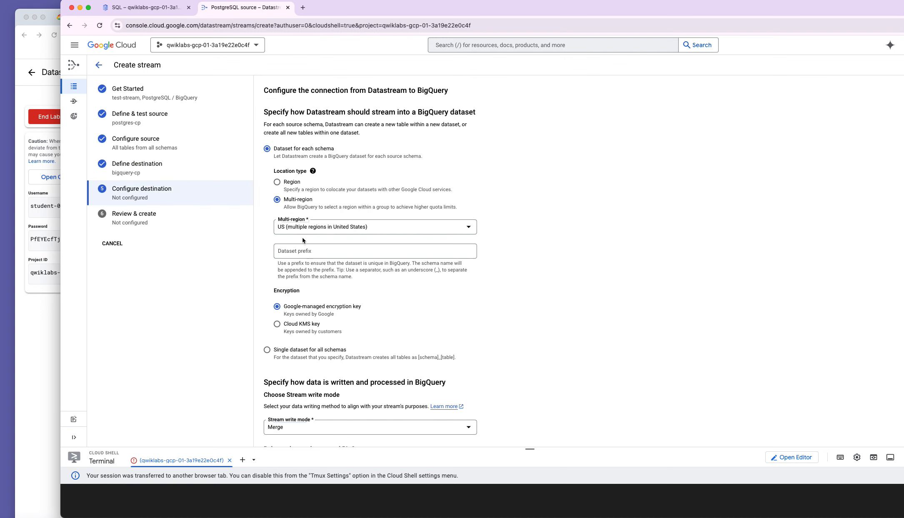
pyautogui.click(286, 184)
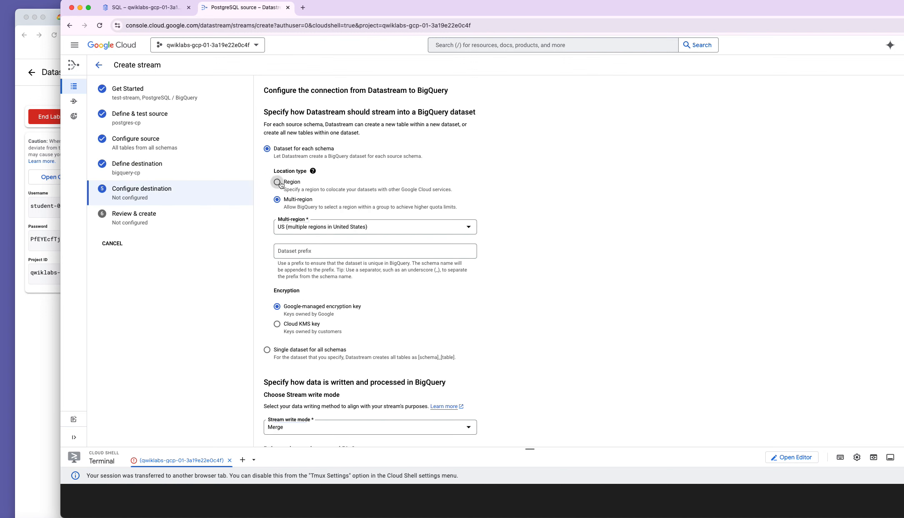
pyautogui.click(358, 234)
pyautogui.scroll(-10, 386, 316)
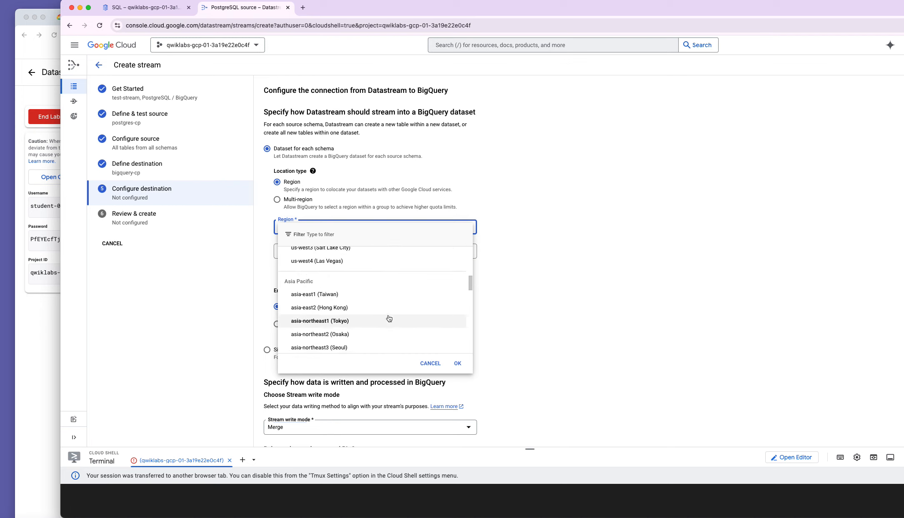
pyautogui.scroll(-2, 366, 309)
pyautogui.scroll(10, 367, 308)
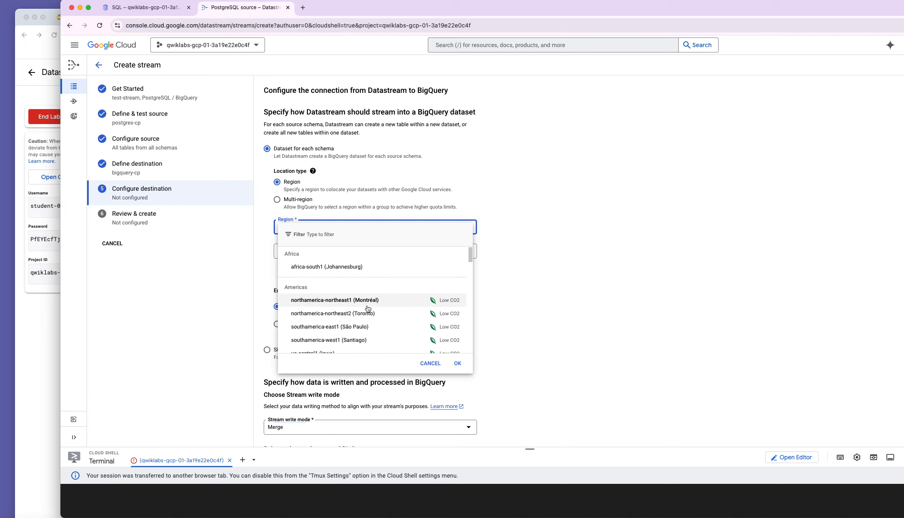
pyautogui.scroll(-2, 368, 308)
pyautogui.click(366, 310)
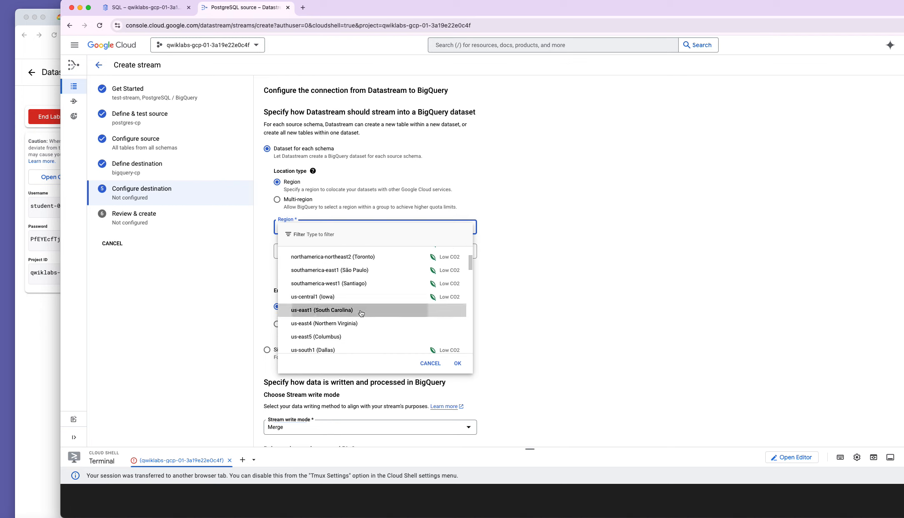
# Keep Merge write mode, set staleness limit to 0 seconds, and run validation.
pyautogui.scroll(-3, 365, 321)
pyautogui.click(350, 308)
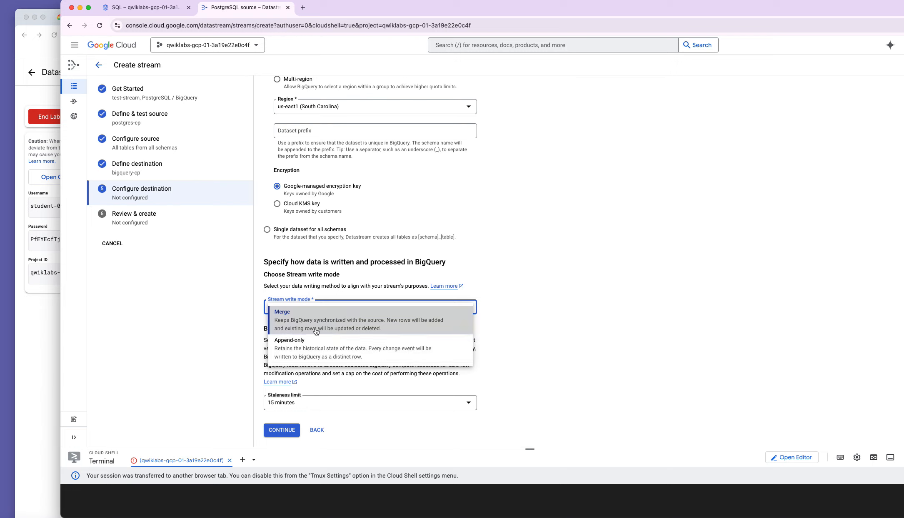
pyautogui.click(302, 326)
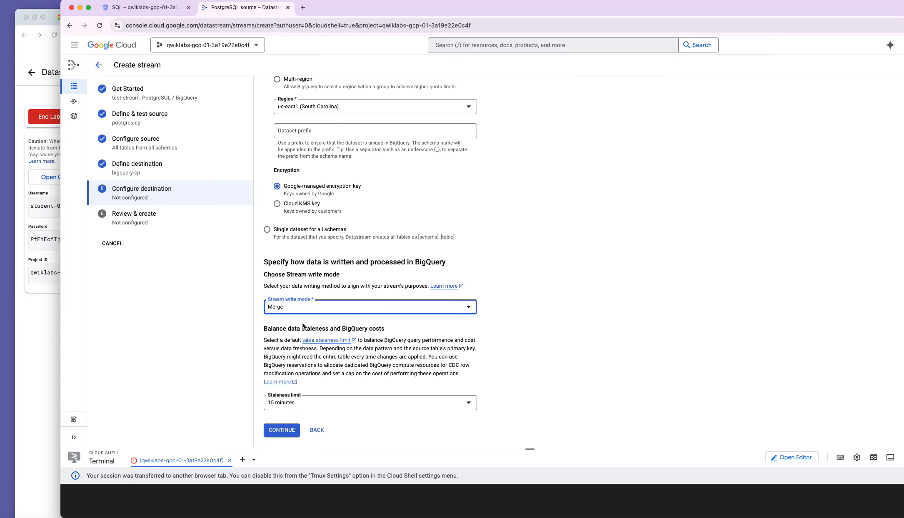
pyautogui.click(312, 403)
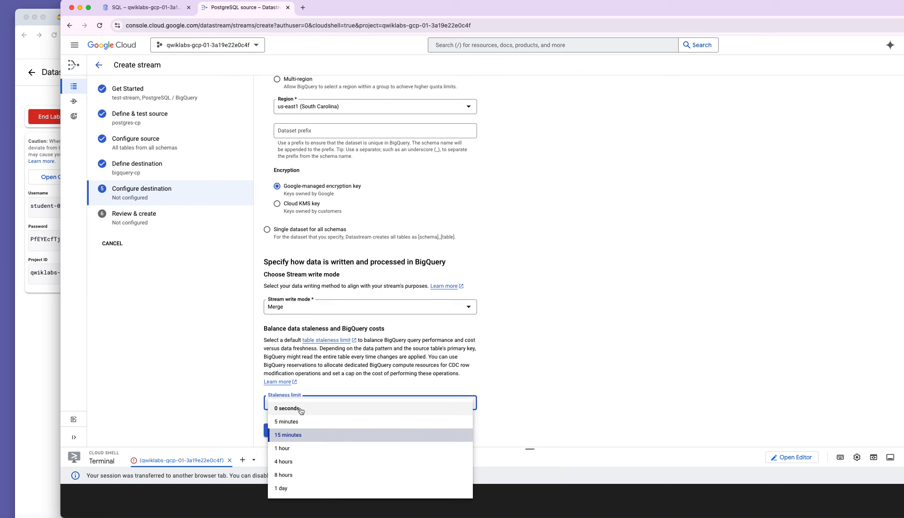
pyautogui.click(287, 409)
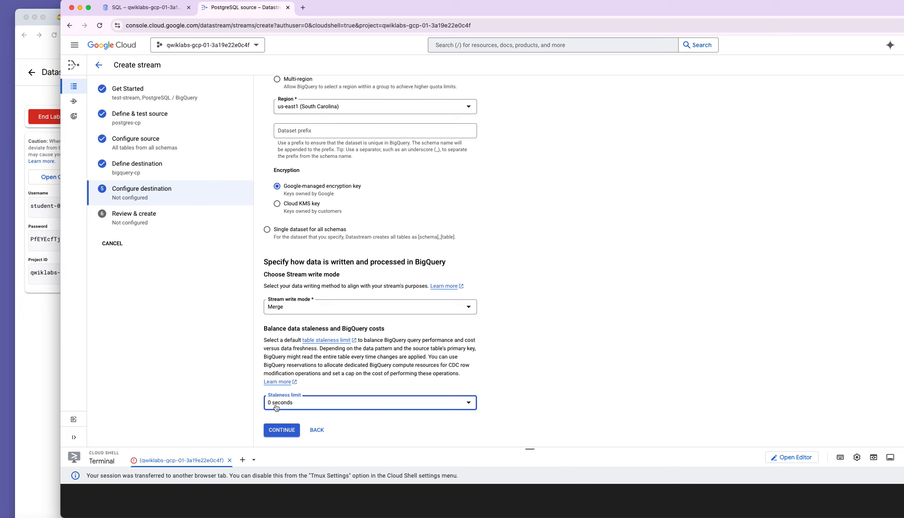
pyautogui.click(282, 431)
pyautogui.click(293, 380)
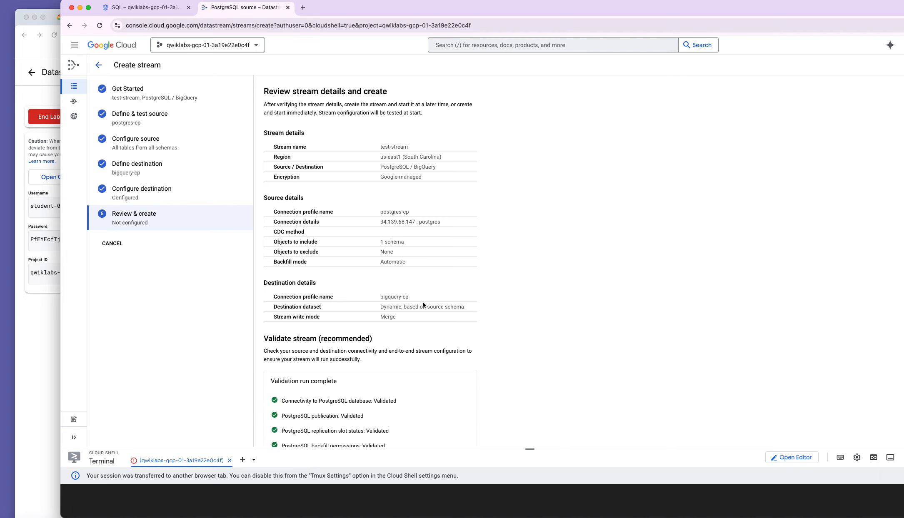
# Create and start test-stream, then view it as Starting in the Streams list.
pyautogui.scroll(-3, 428, 355)
pyautogui.click(282, 418)
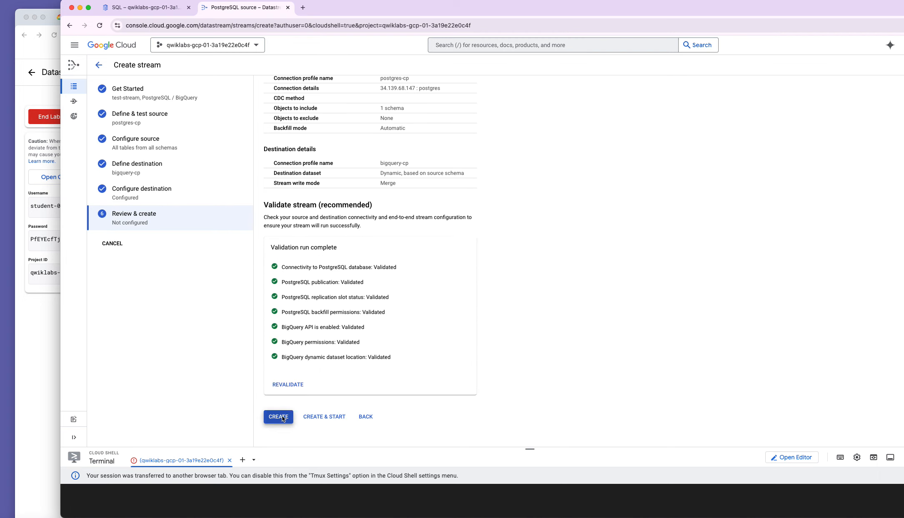
pyautogui.click(627, 307)
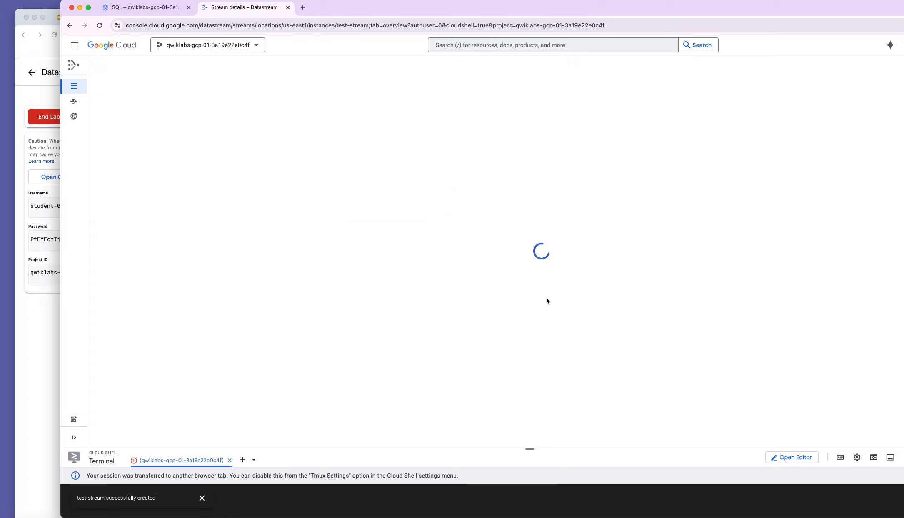
pyautogui.click(201, 66)
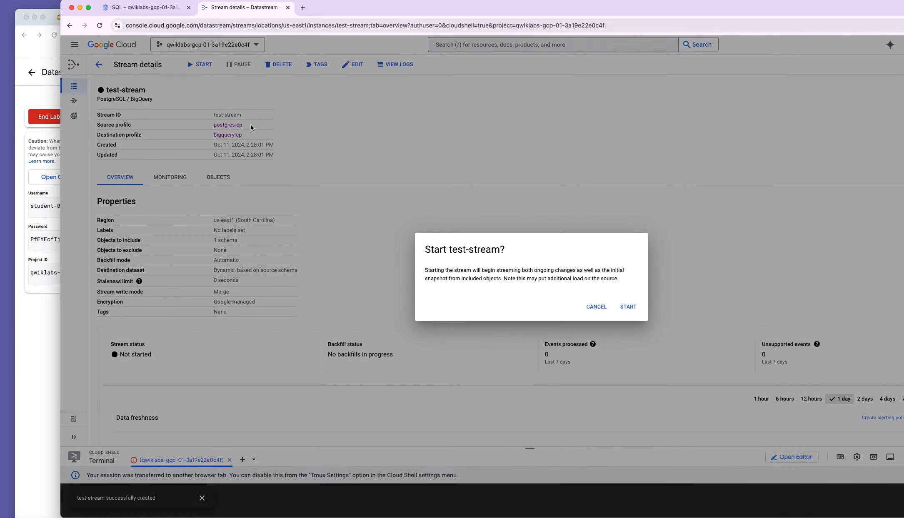
pyautogui.click(620, 306)
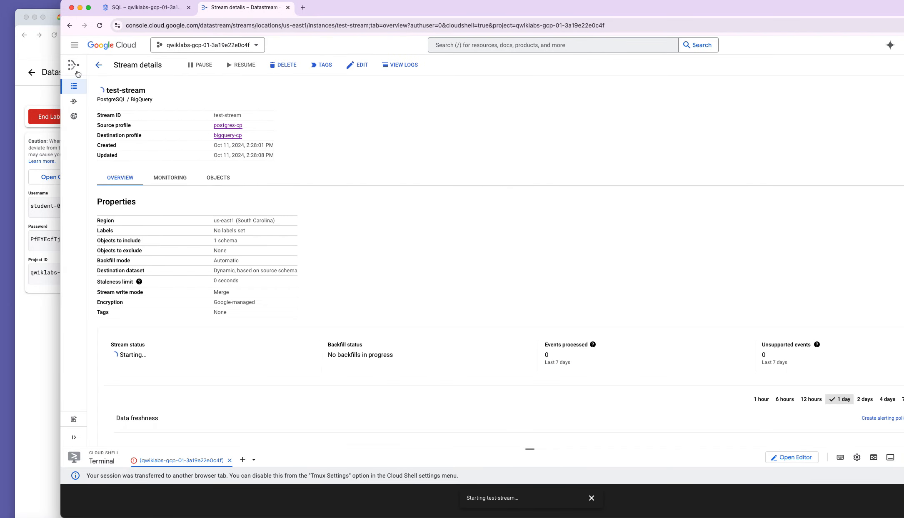
pyautogui.click(85, 90)
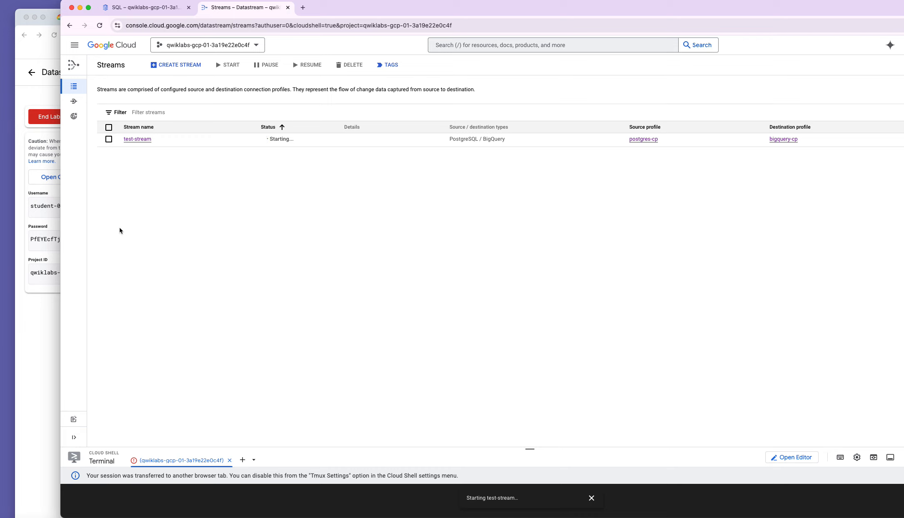
# Scroll the lab instructions to Task 4's BigQuery verification query.
pyautogui.click(37, 336)
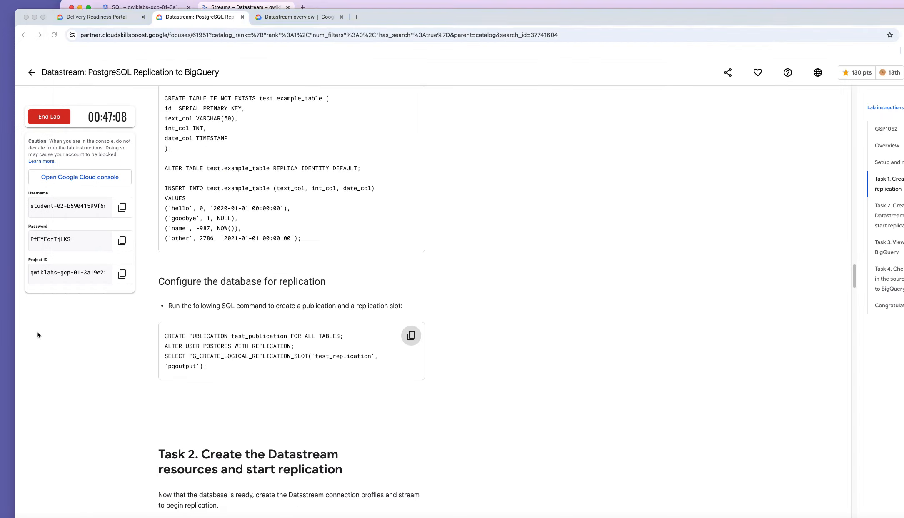
pyautogui.click(368, 2)
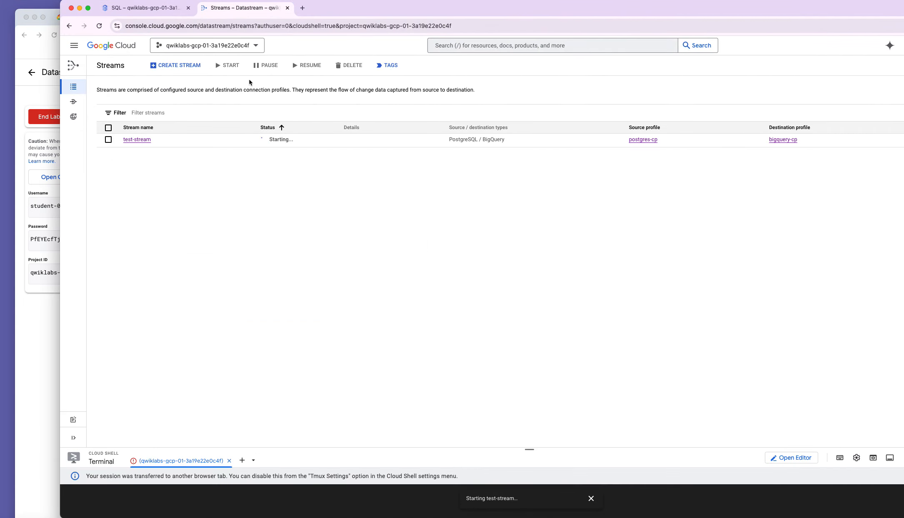
pyautogui.click(40, 327)
pyautogui.scroll(-2, 277, 336)
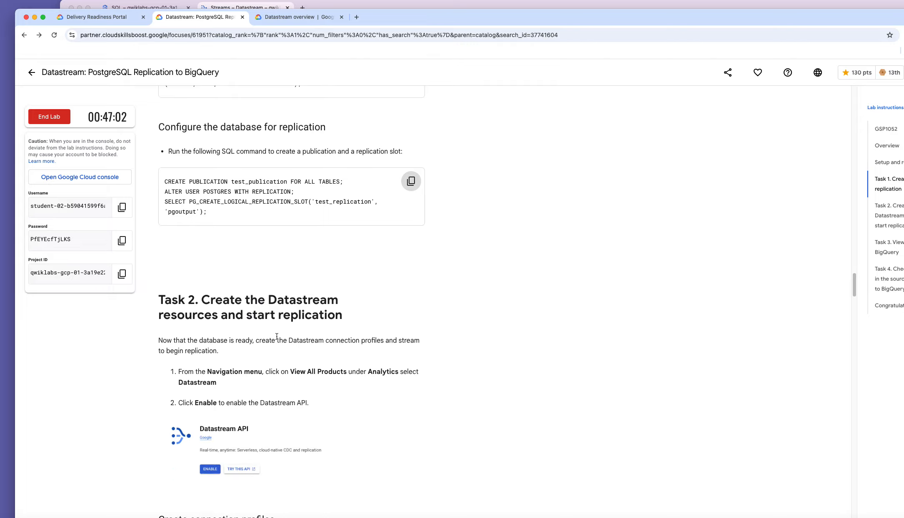
pyautogui.scroll(-20, 277, 336)
pyautogui.scroll(-20, 279, 333)
pyautogui.scroll(-13, 280, 335)
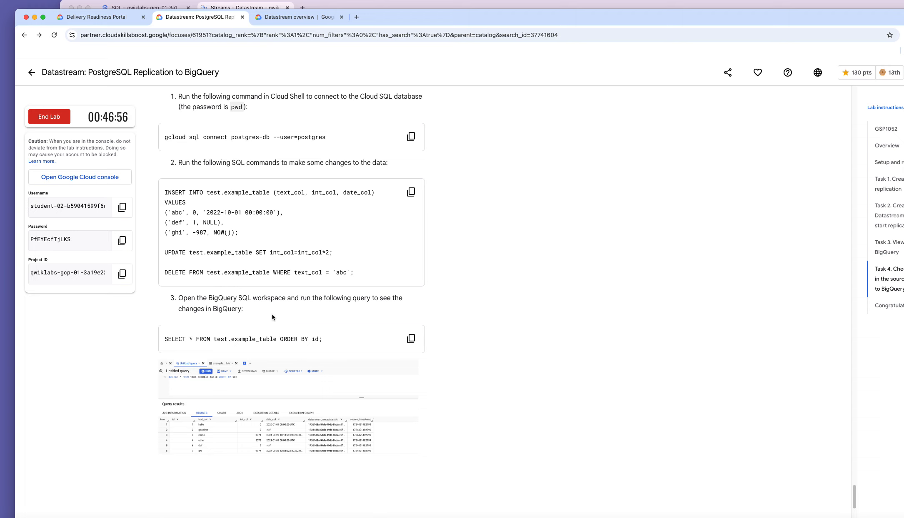
pyautogui.scroll(3, 273, 318)
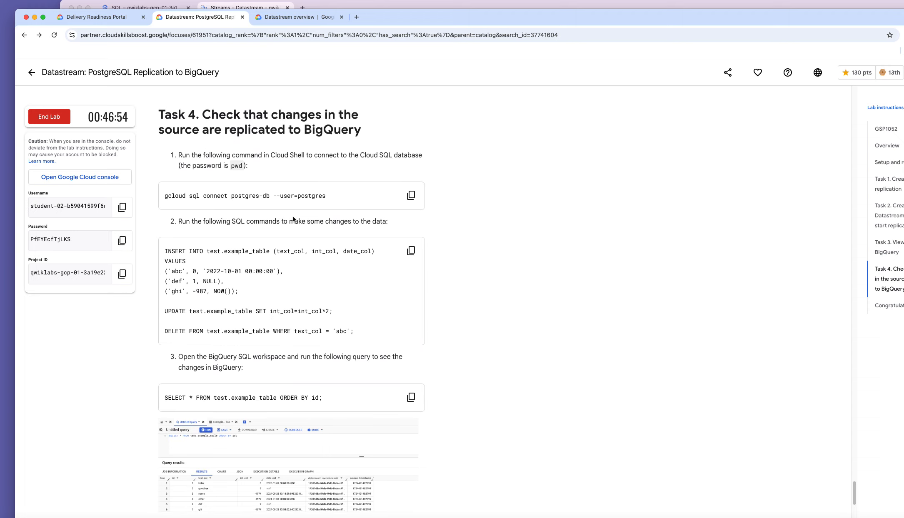
pyautogui.scroll(2, 291, 212)
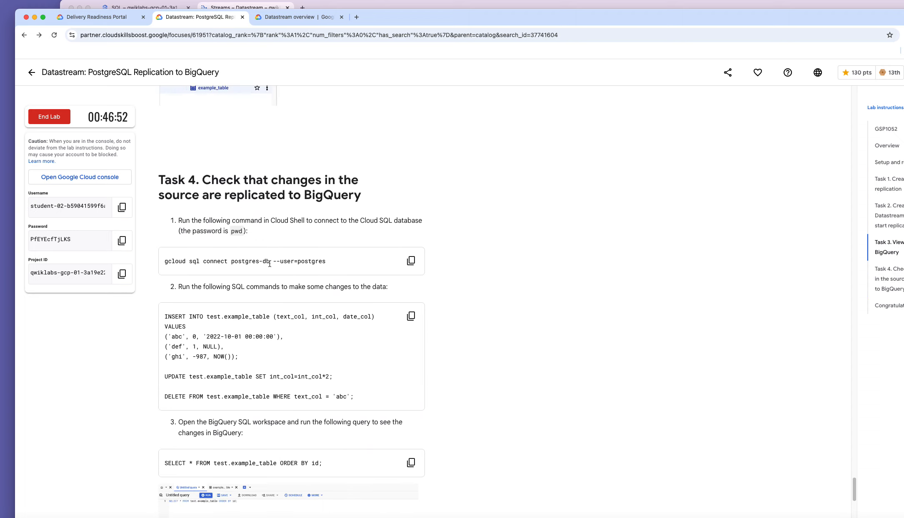
pyautogui.scroll(6, 269, 359)
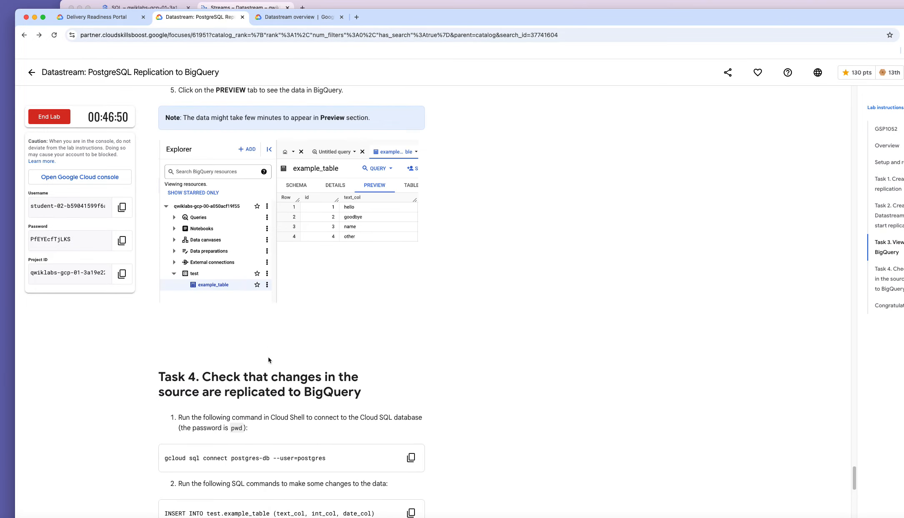
pyautogui.scroll(2, 268, 360)
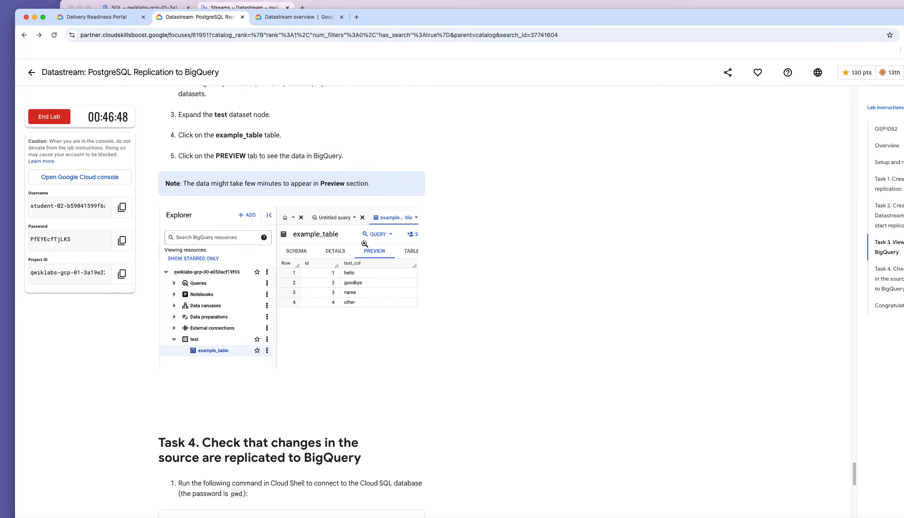
pyautogui.scroll(5, 336, 277)
pyautogui.scroll(-12, 336, 279)
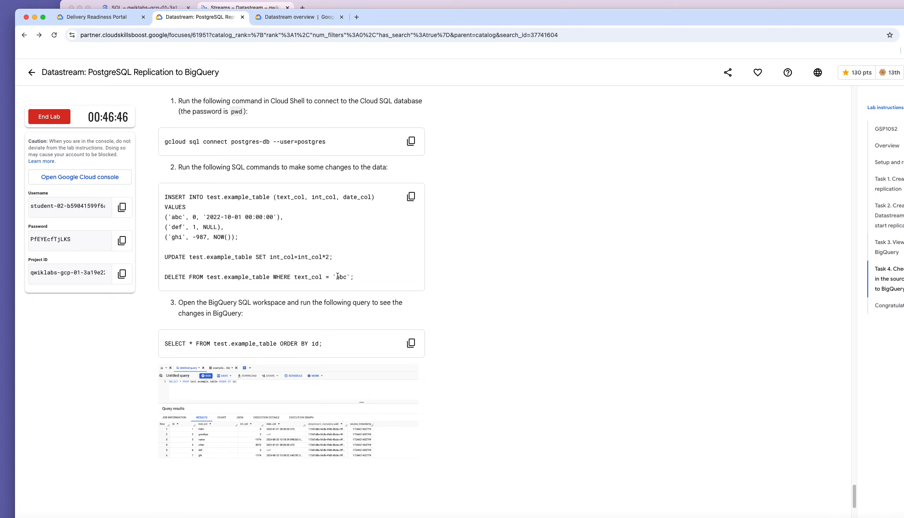
# Copy the query SELECT * FROM test.example_table ORDER BY id;.
pyautogui.moveTo(335, 326); pyautogui.dragTo(162, 325)
pyautogui.rightClick(217, 318)
pyautogui.click(233, 340)
# Bring back the Cloud SQL console tab with its Cloud Shell terminal at the postgres-db psql prompt.
pyautogui.click(327, 8)
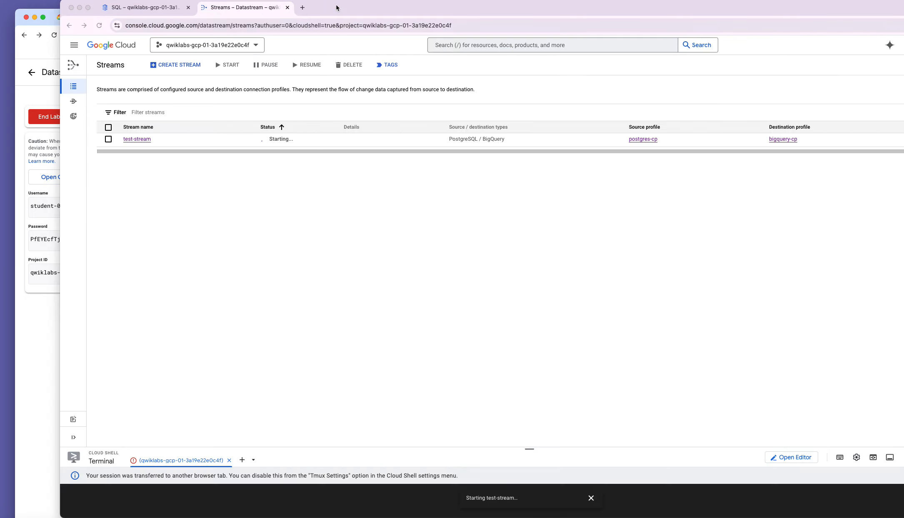
pyautogui.click(163, 9)
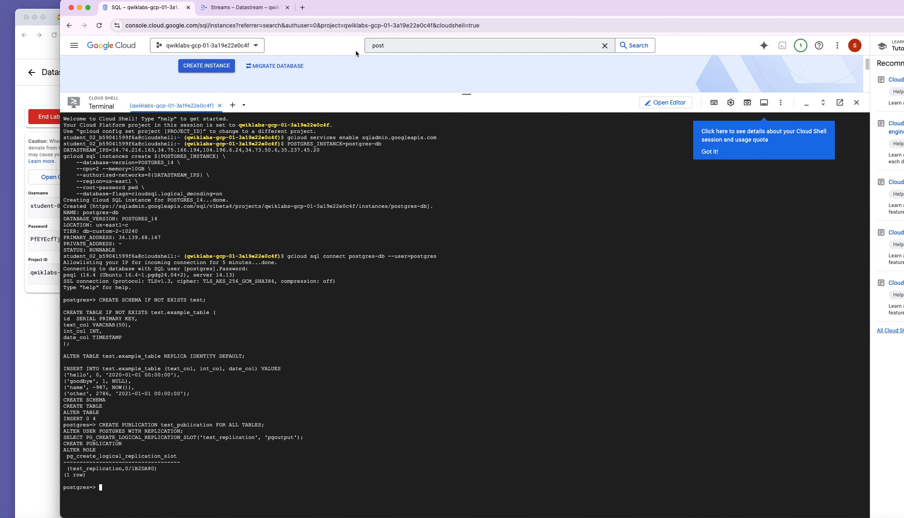
# Search the console for 'bigq' and open BigQuery Studio from the results.
pyautogui.click(398, 47)
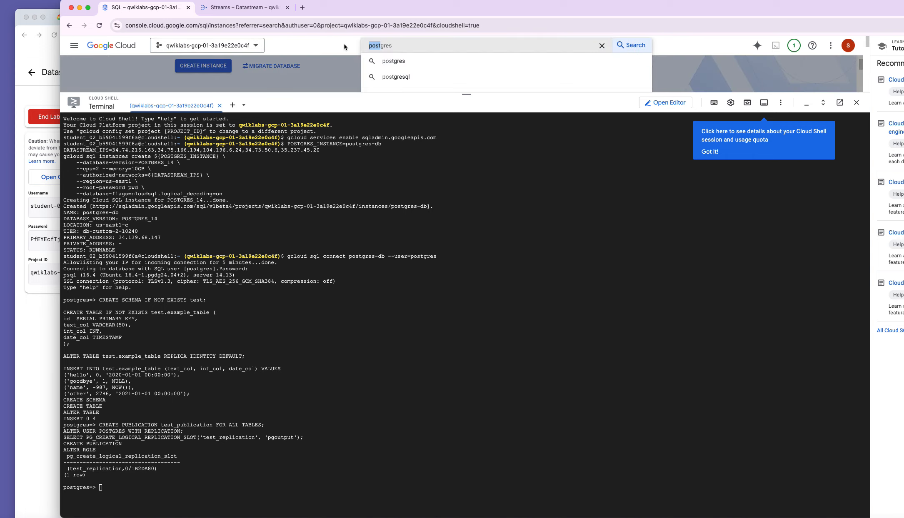
pyautogui.write('bigquery')
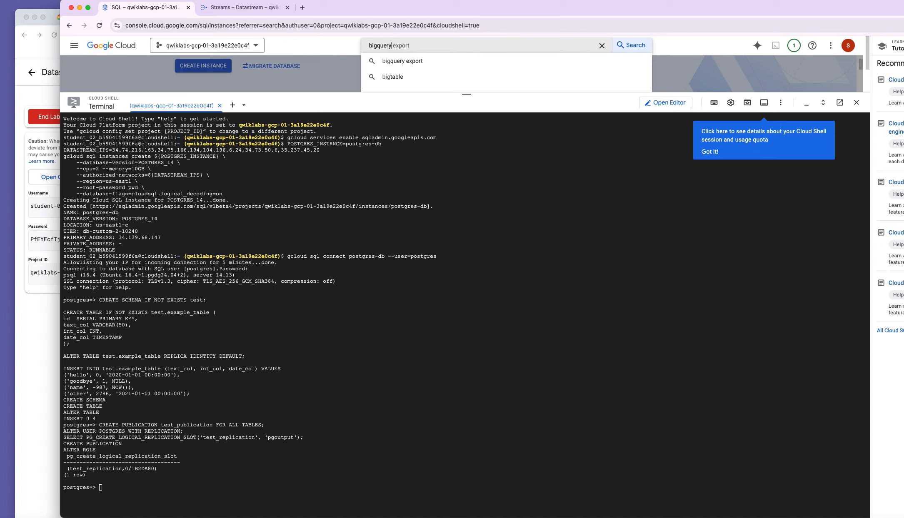
pyautogui.press('Return')
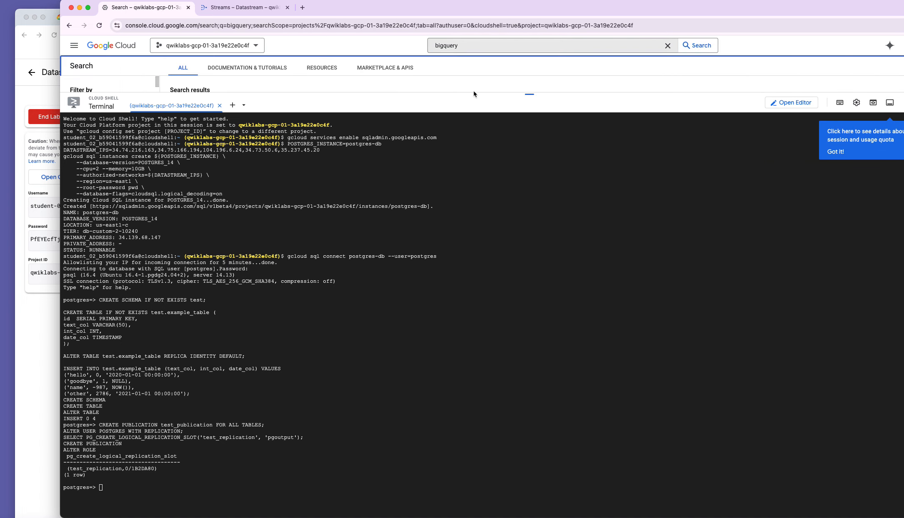
pyautogui.moveTo(474, 95); pyautogui.dragTo(474, 307)
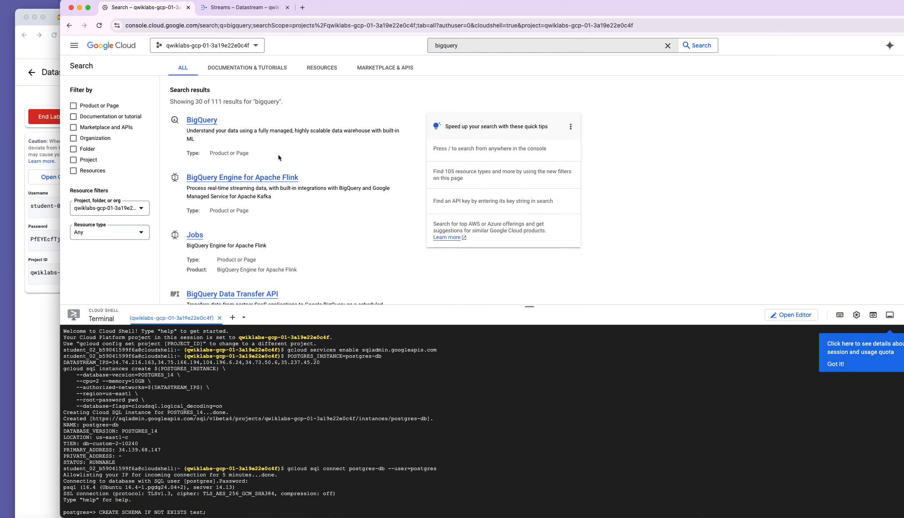
pyautogui.click(215, 125)
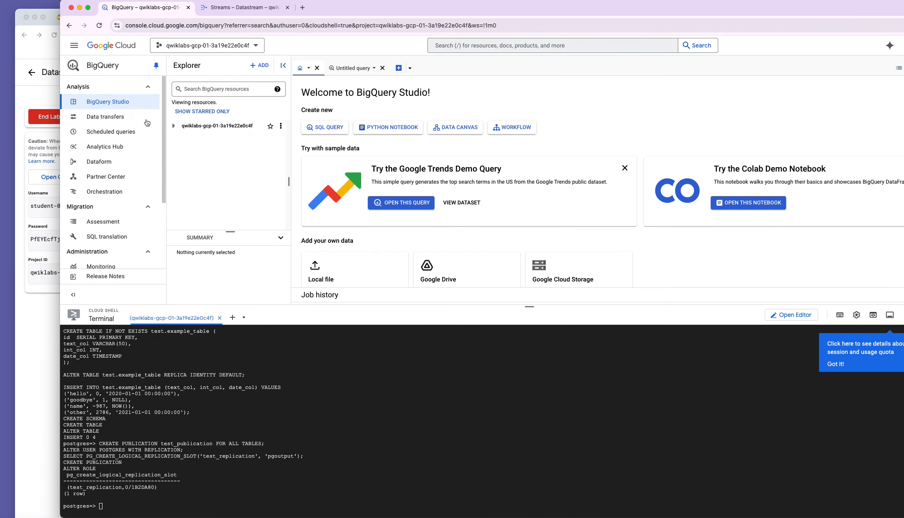
# Dismiss the BigQuery welcome notice and expand the project's resources in Explorer.
pyautogui.click(625, 341)
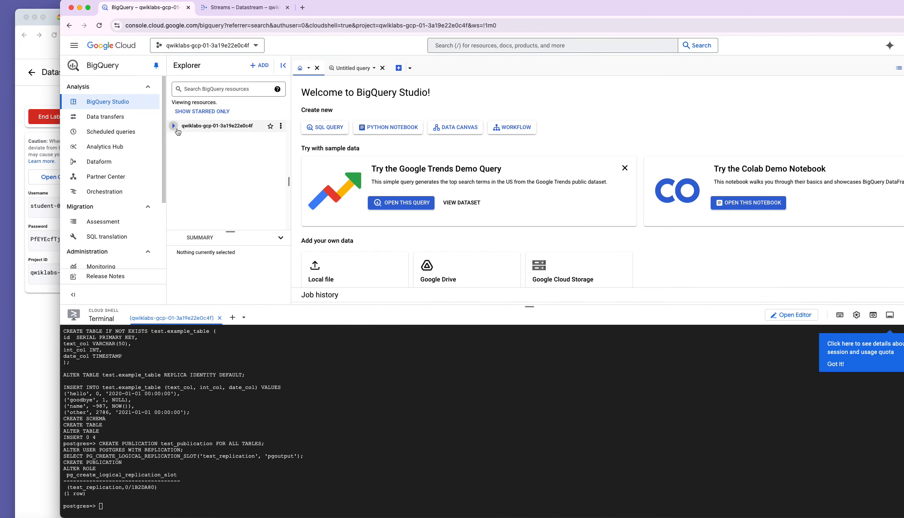
pyautogui.click(173, 125)
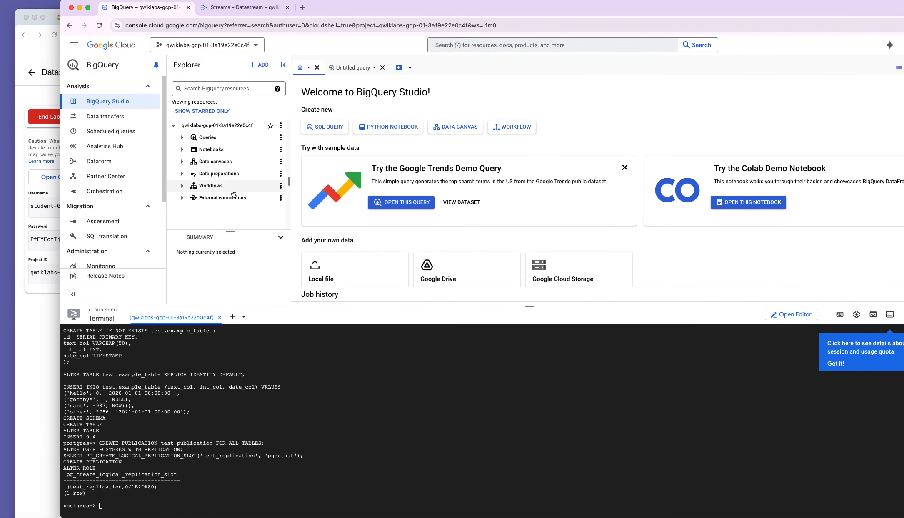
pyautogui.click(182, 149)
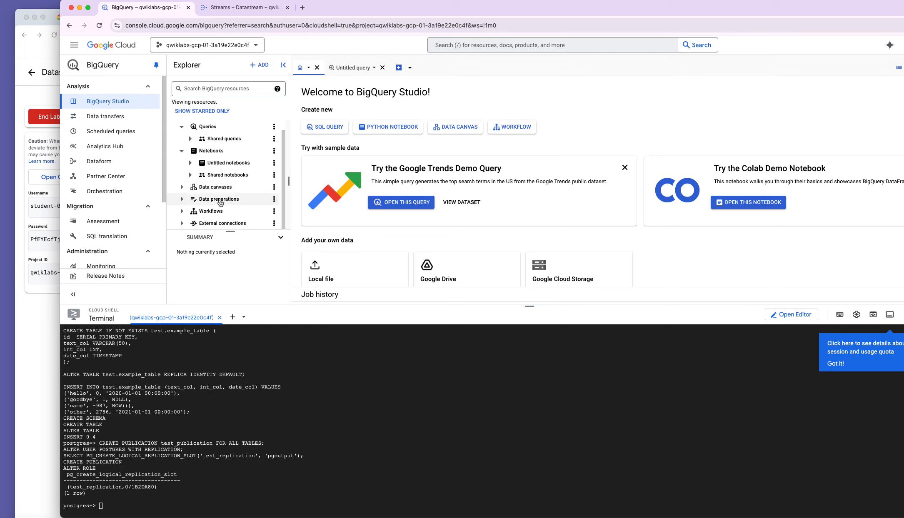
pyautogui.scroll(1, 219, 160)
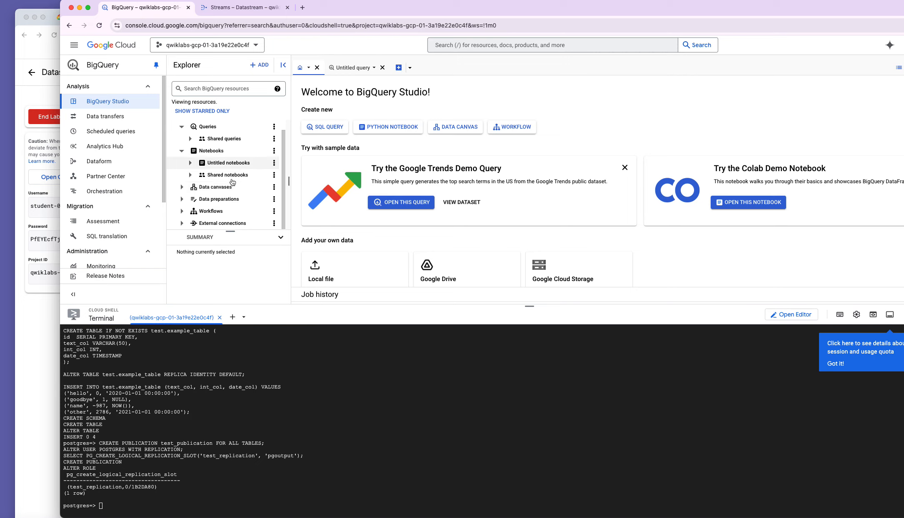
pyautogui.moveTo(261, 231); pyautogui.dragTo(261, 281)
# Check the Datastream streams, start a new empty SQL query in BigQuery, then return to the streams.
pyautogui.click(230, 8)
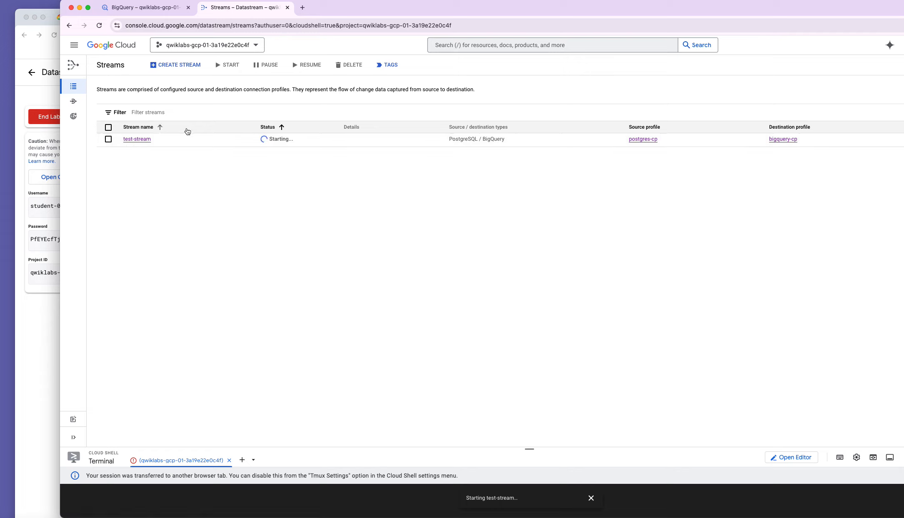
pyautogui.click(164, 12)
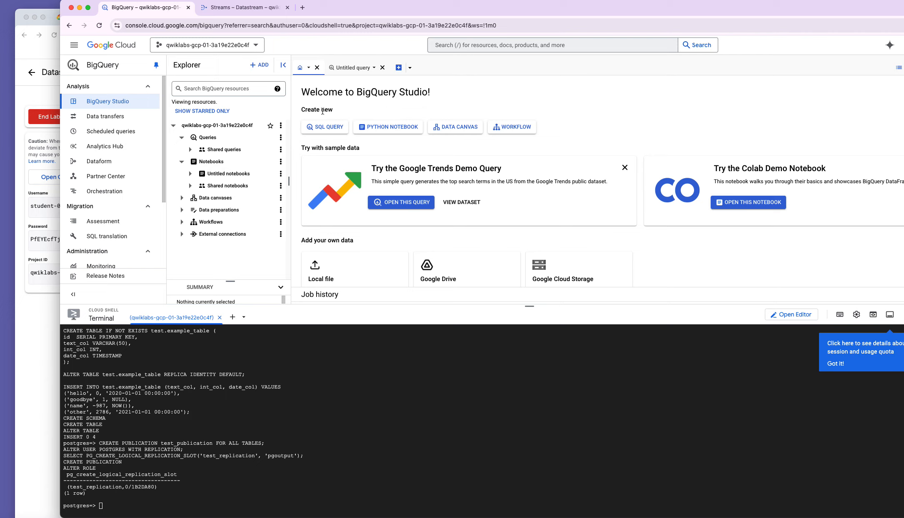
pyautogui.click(332, 129)
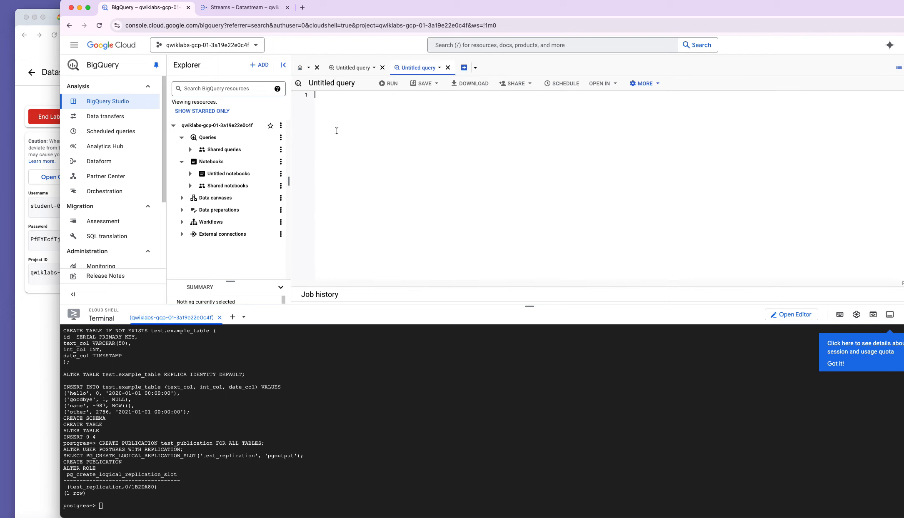
pyautogui.click(229, 12)
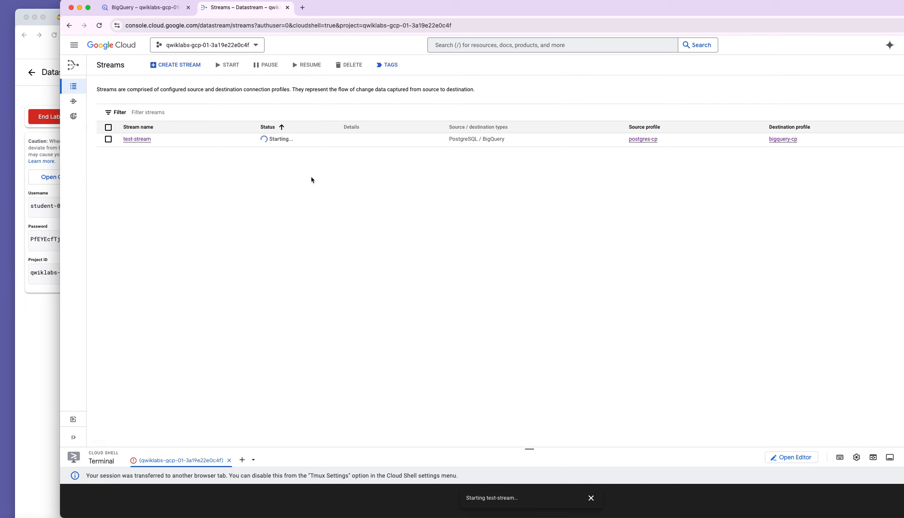
# Open test-stream's details to confirm it is Running, then go back to the empty BigQuery query.
pyautogui.moveTo(529, 448); pyautogui.dragTo(487, 215)
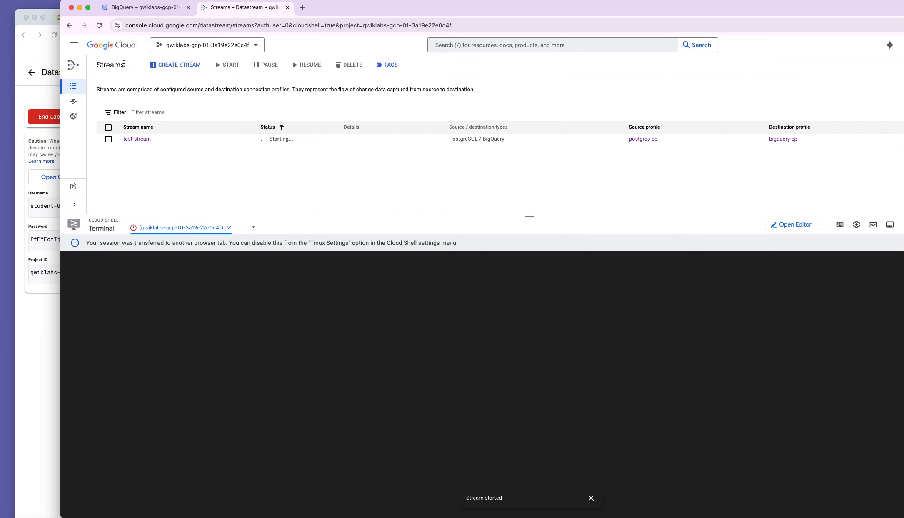
pyautogui.click(102, 29)
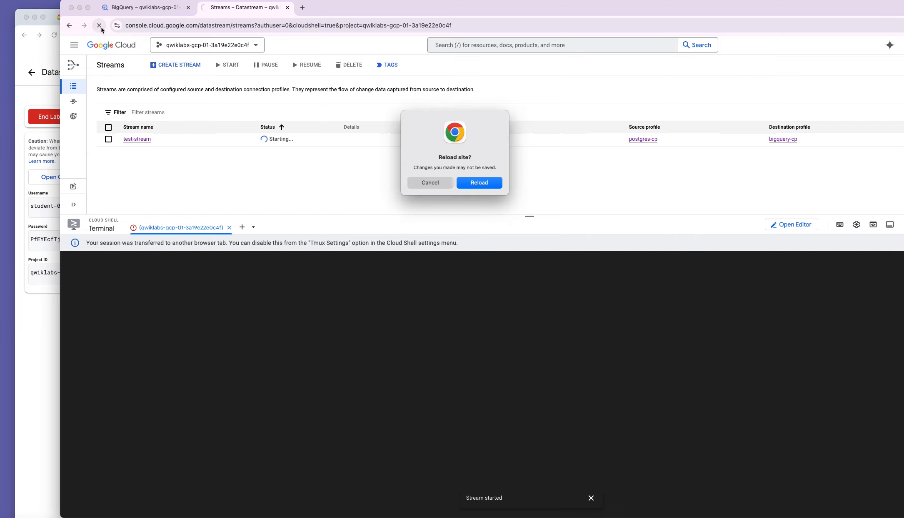
pyautogui.click(421, 183)
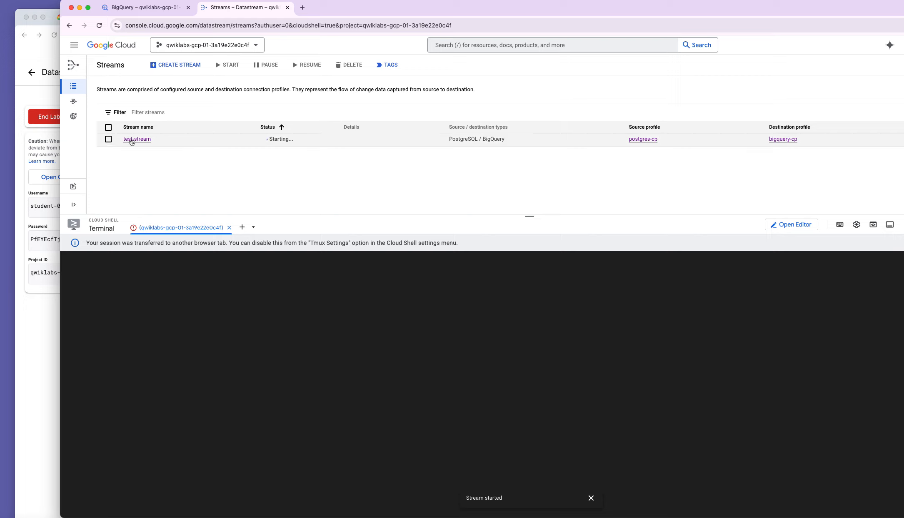
pyautogui.click(135, 140)
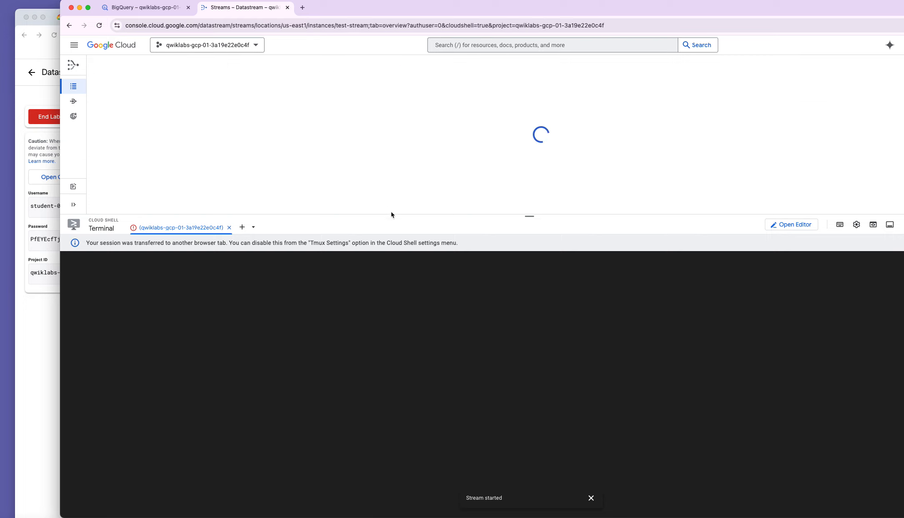
pyautogui.moveTo(434, 216); pyautogui.dragTo(420, 437)
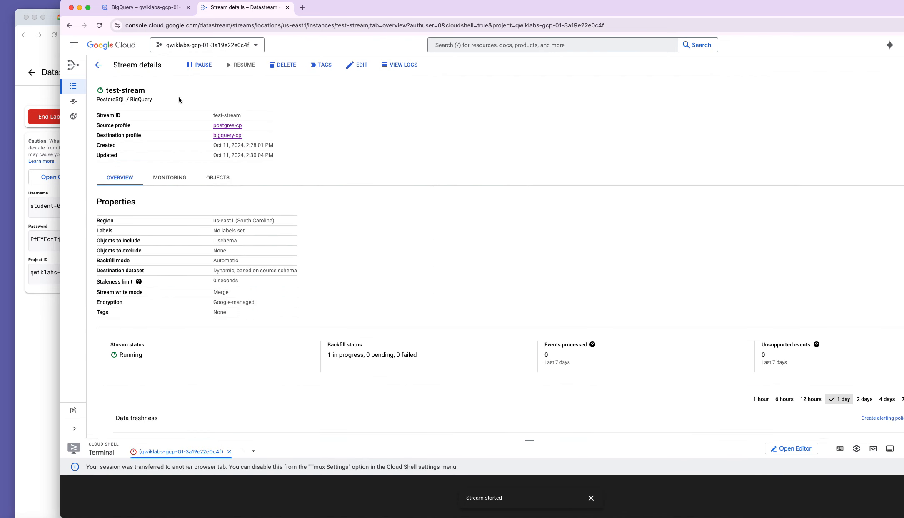
pyautogui.click(146, 7)
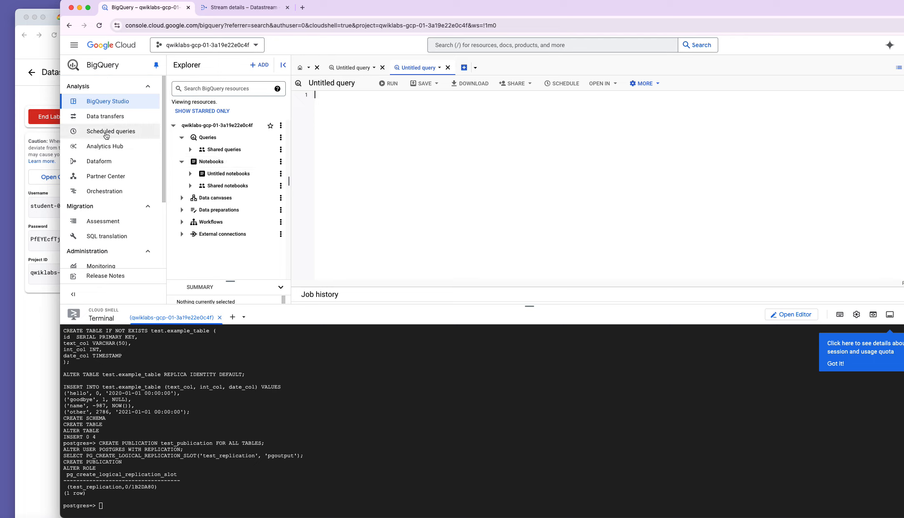
# Paste and run SELECT * FROM test.example_table ORDER BY id, returning the four replicated rows.
pyautogui.click(181, 138)
pyautogui.click(368, 144)
pyautogui.rightClick(363, 142)
pyautogui.click(394, 188)
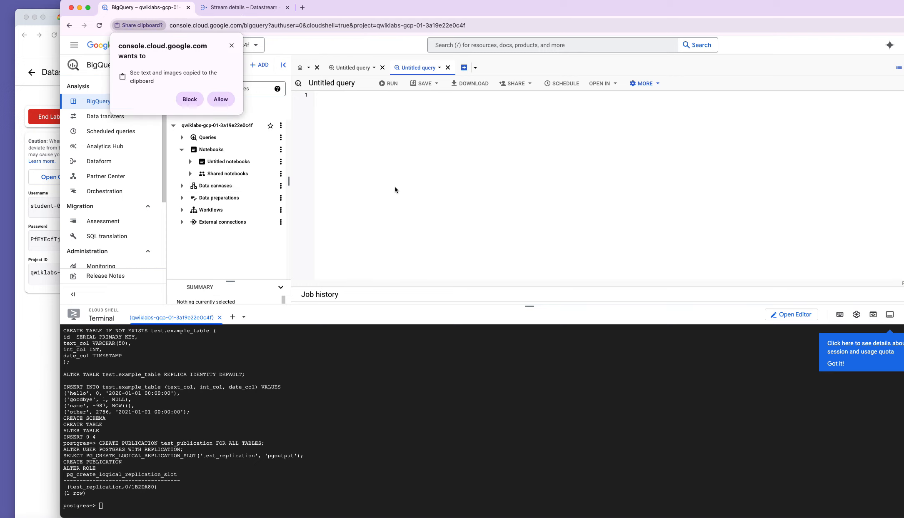
pyautogui.click(221, 99)
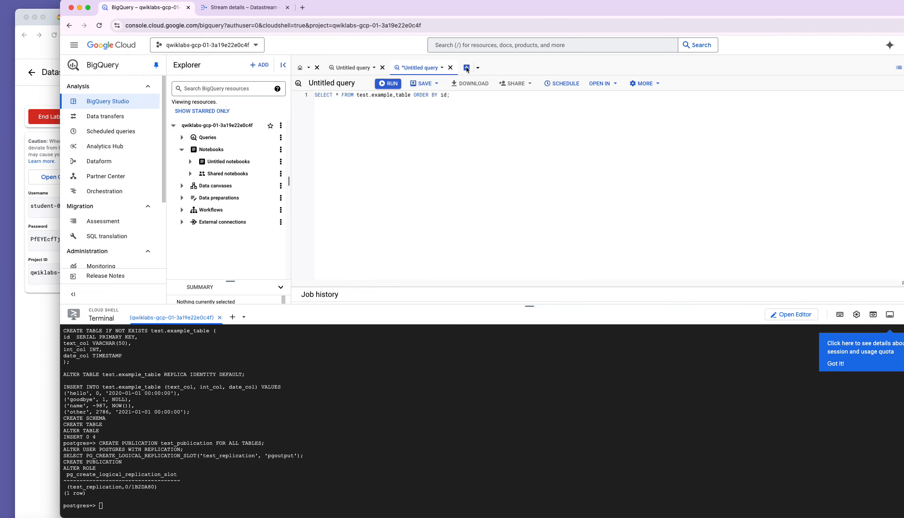
pyautogui.click(382, 85)
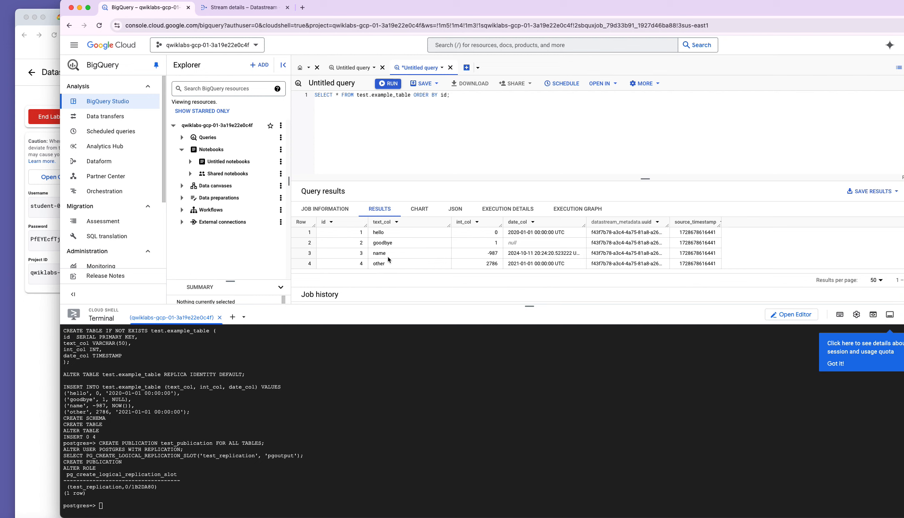
pyautogui.click(42, 366)
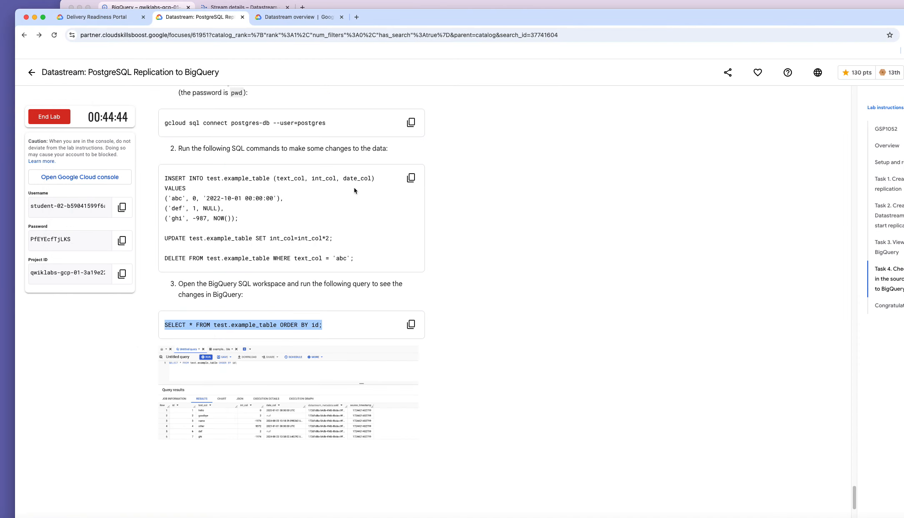
# Run the lab's INSERT/UPDATE/DELETE block in psql, then rerun the example_table query in BigQuery.
pyautogui.click(411, 178)
pyautogui.click(330, 9)
pyautogui.rightClick(152, 496)
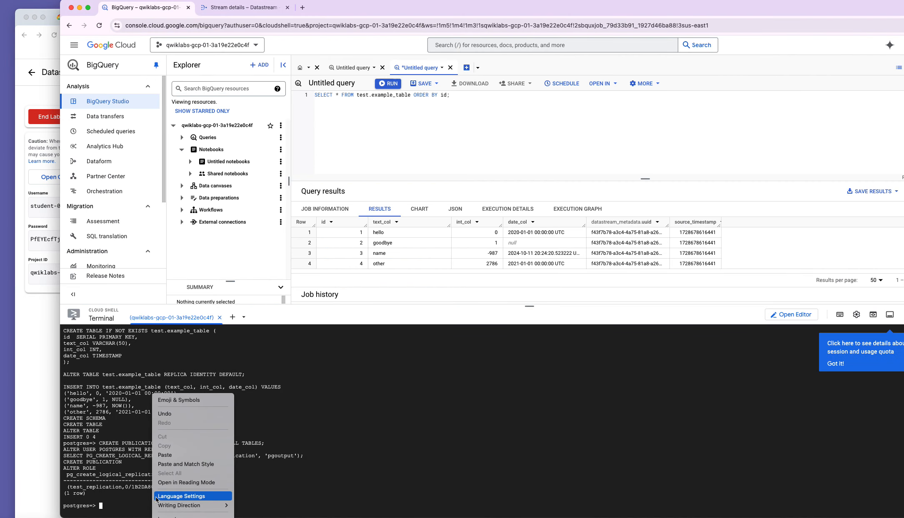
pyautogui.click(177, 456)
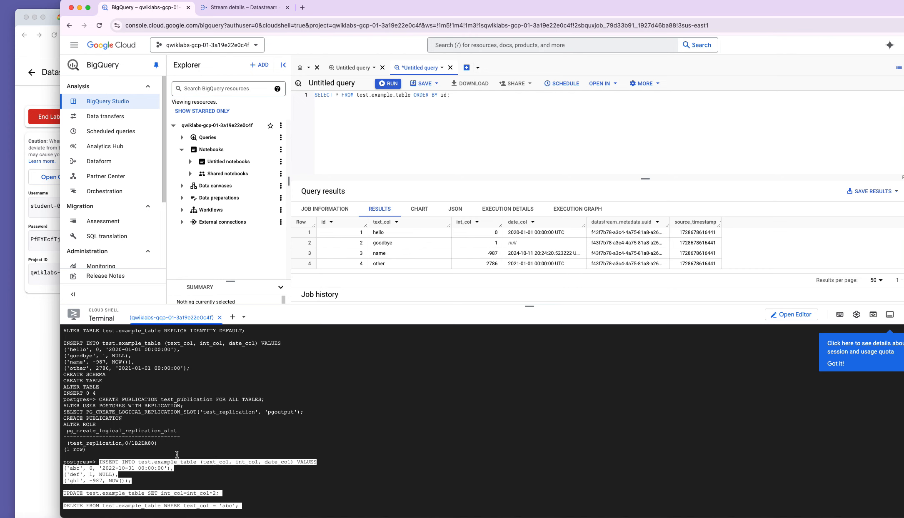
pyautogui.press('Return')
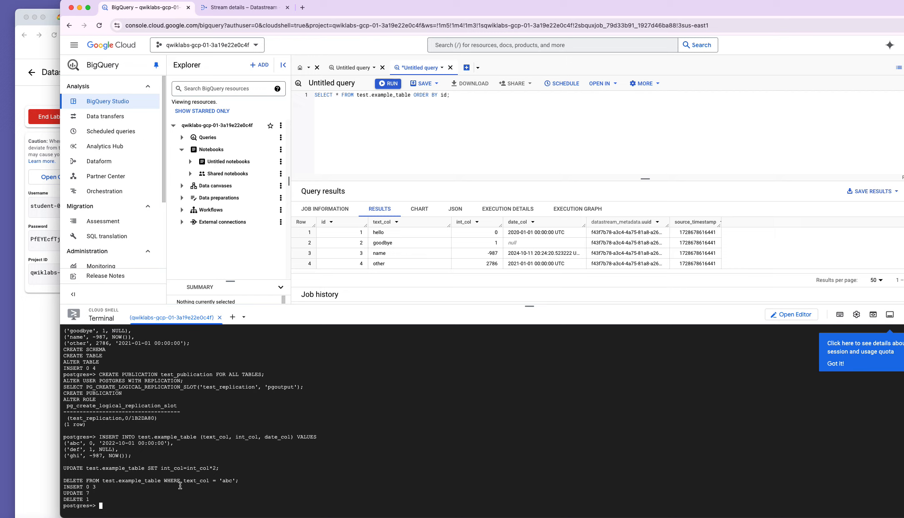
pyautogui.click(391, 84)
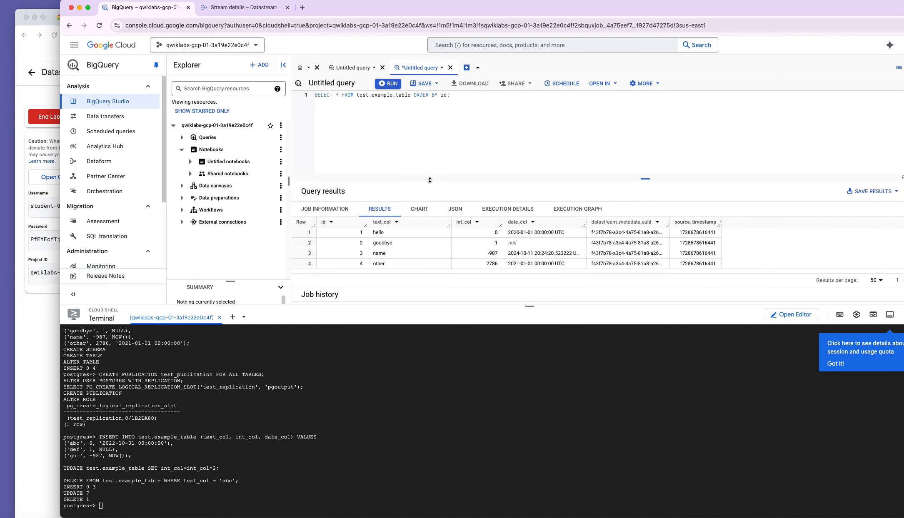
# Rerun the example_table query until it returns six rows with doubled int_col and no abc row.
pyautogui.moveTo(430, 180); pyautogui.dragTo(429, 126)
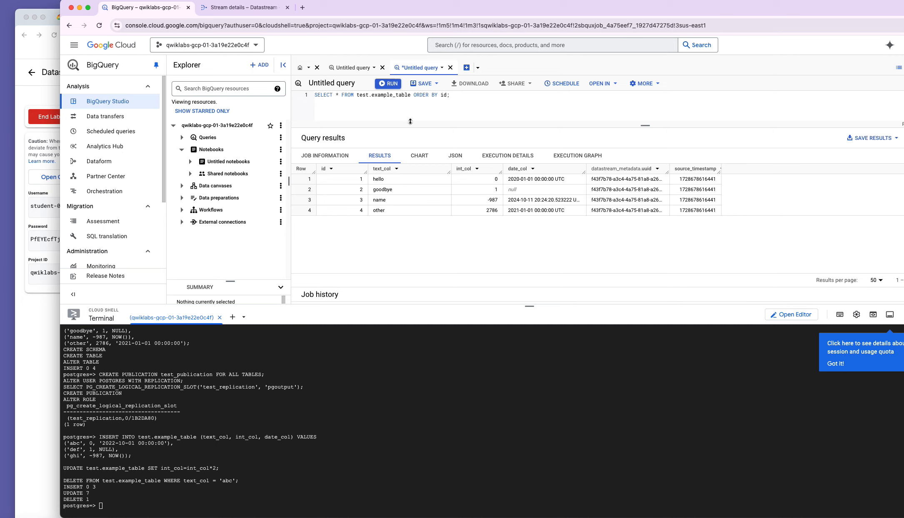
pyautogui.click(391, 83)
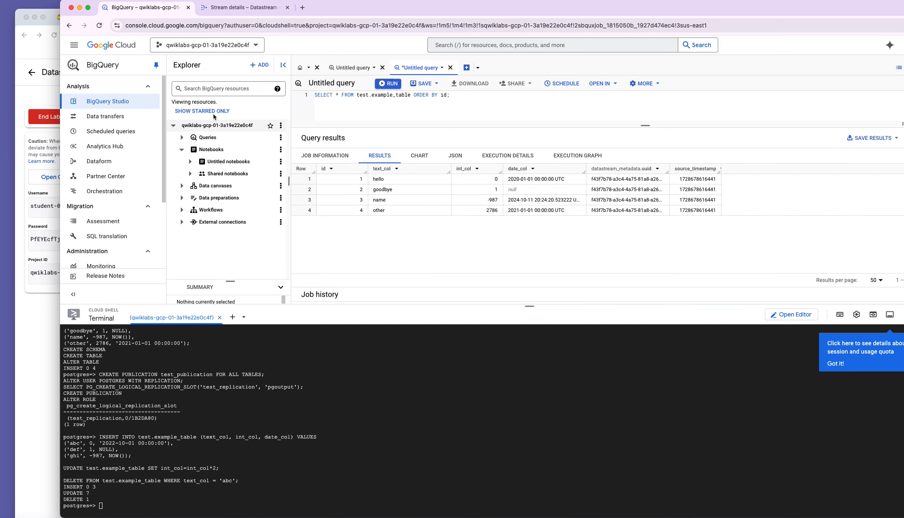
pyautogui.click(241, 7)
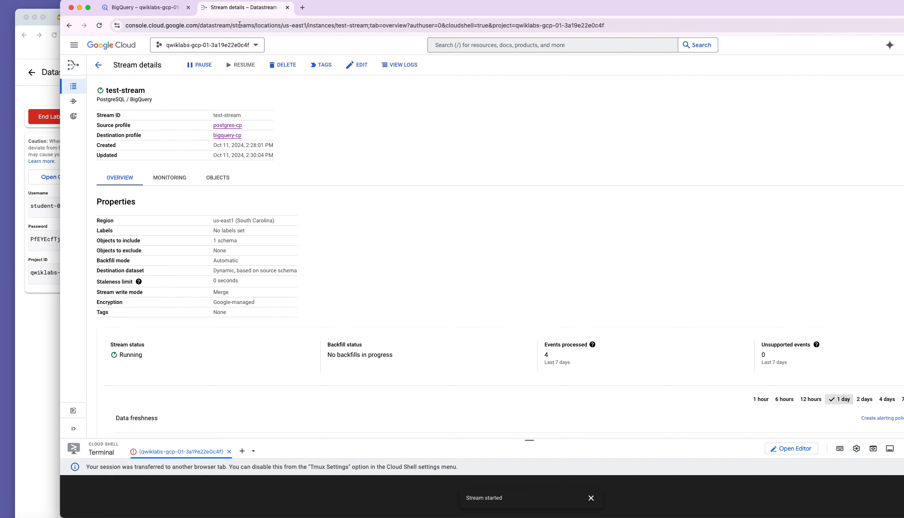
pyautogui.click(164, 12)
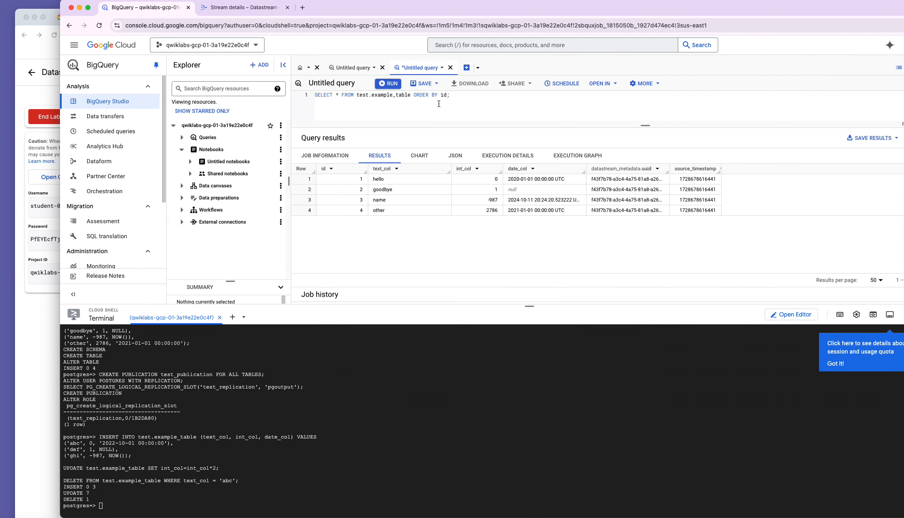
pyautogui.click(384, 89)
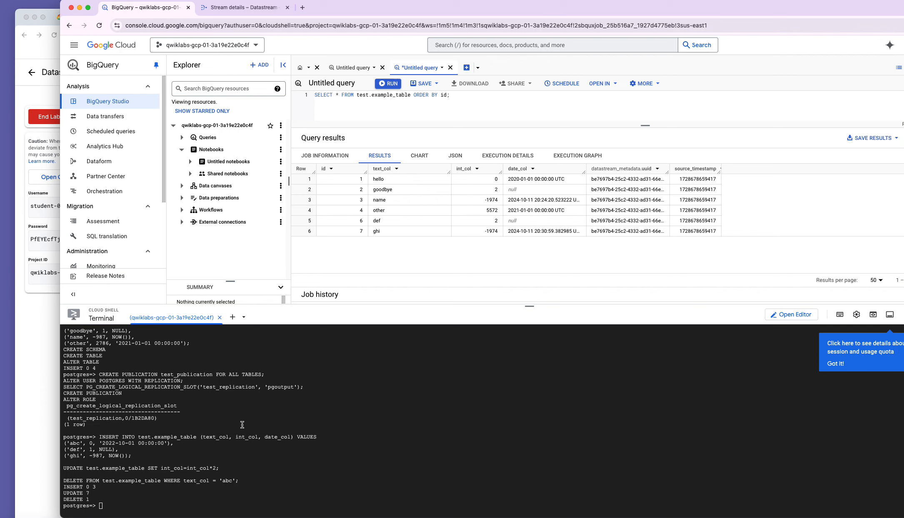
pyautogui.click(46, 423)
pyautogui.scroll(-7, 235, 368)
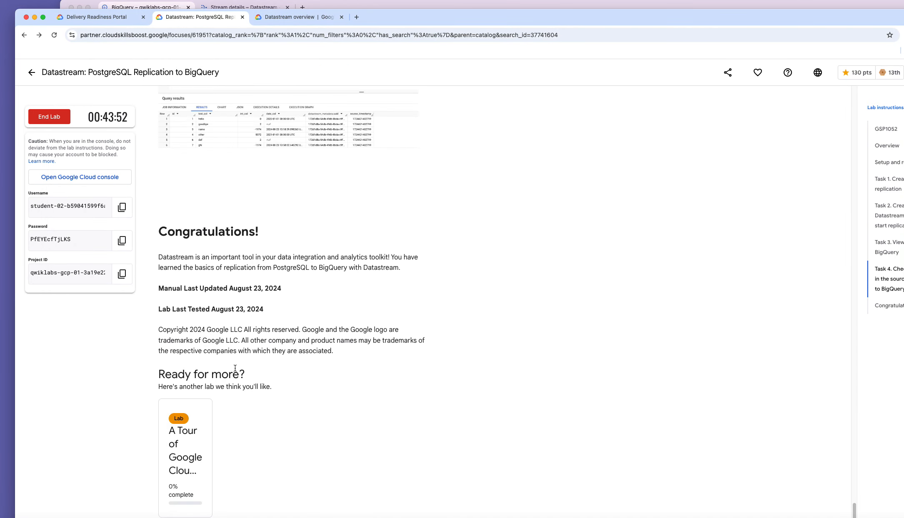
# Run Check my progress for the Datastream task in Skills Boost.
pyautogui.scroll(10, 225, 316)
pyautogui.scroll(15, 215, 273)
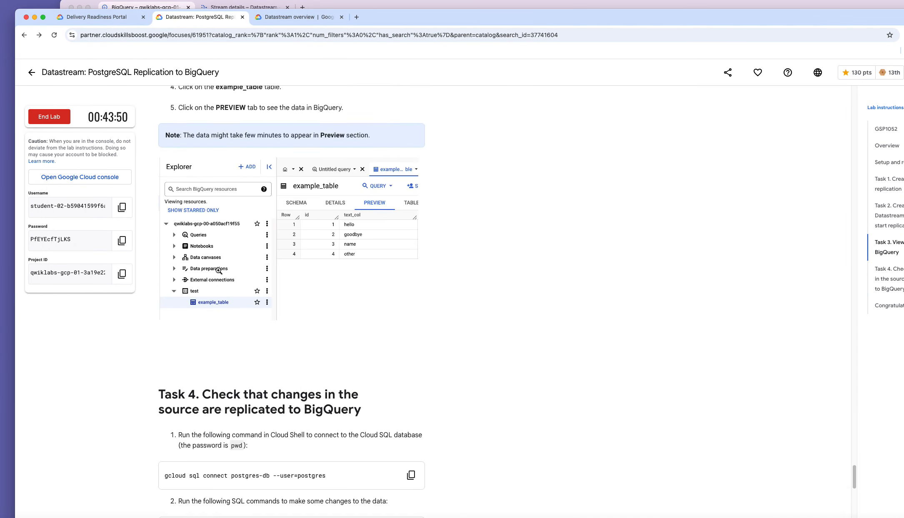
pyautogui.click(227, 313)
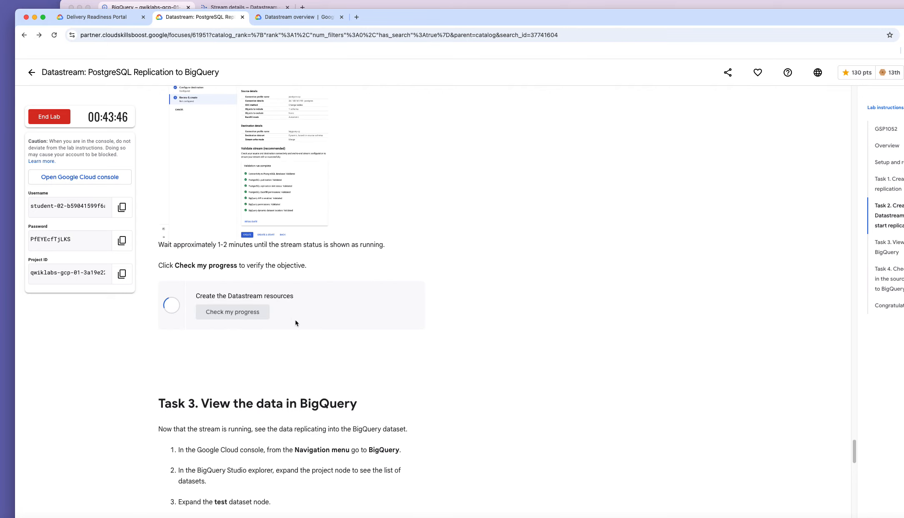
# Run Check my progress for the database task, reaching Assessment Completed at 140 points.
pyautogui.scroll(15, 297, 322)
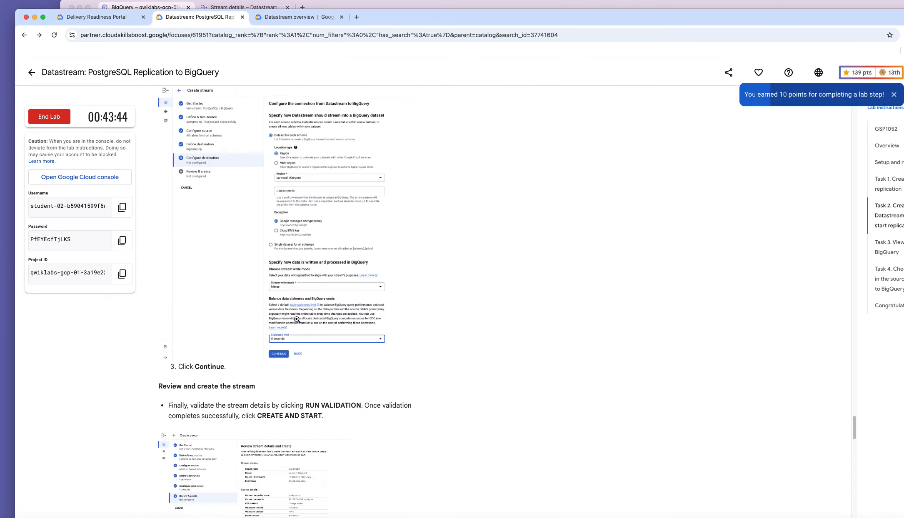
pyautogui.scroll(15, 295, 322)
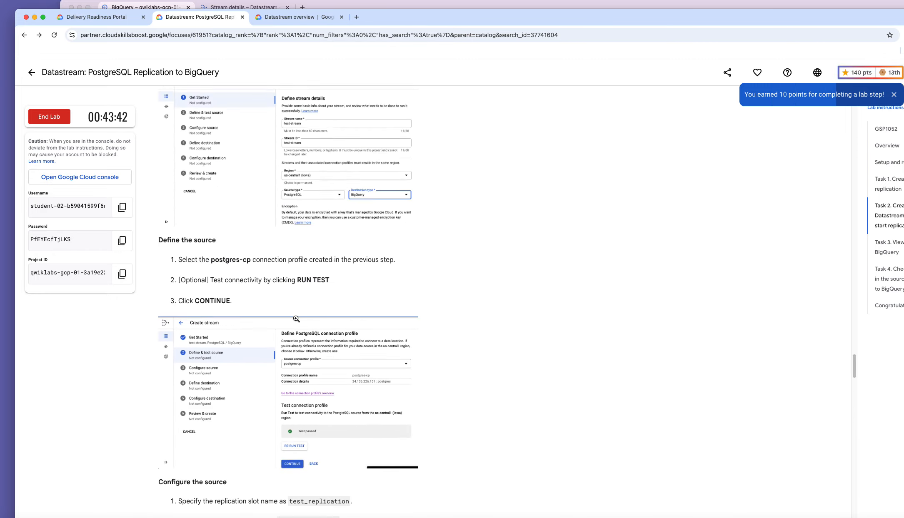
pyautogui.scroll(15, 294, 320)
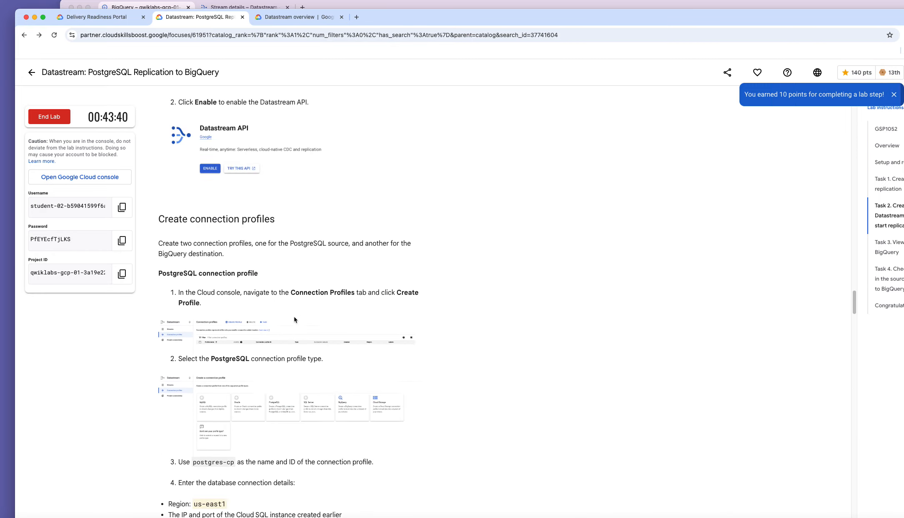
pyautogui.scroll(15, 295, 318)
pyautogui.scroll(-7, 288, 333)
pyautogui.click(236, 413)
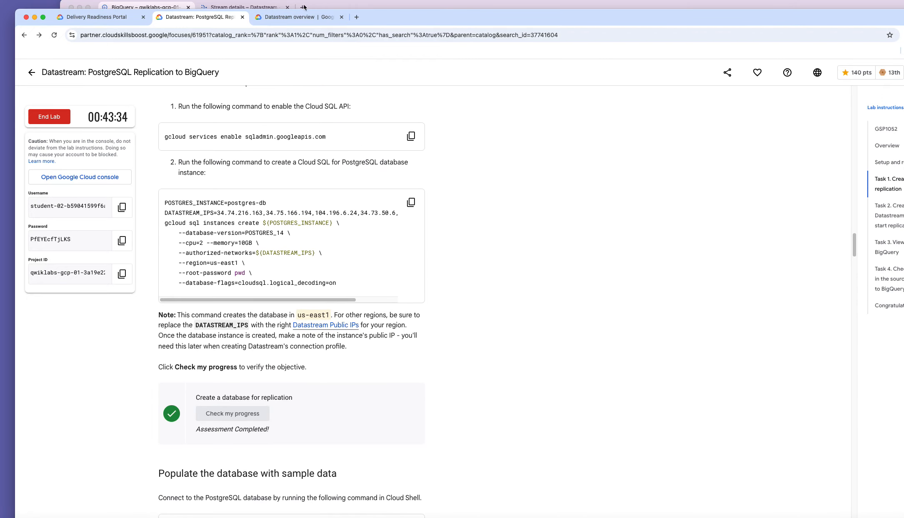
pyautogui.click(343, 5)
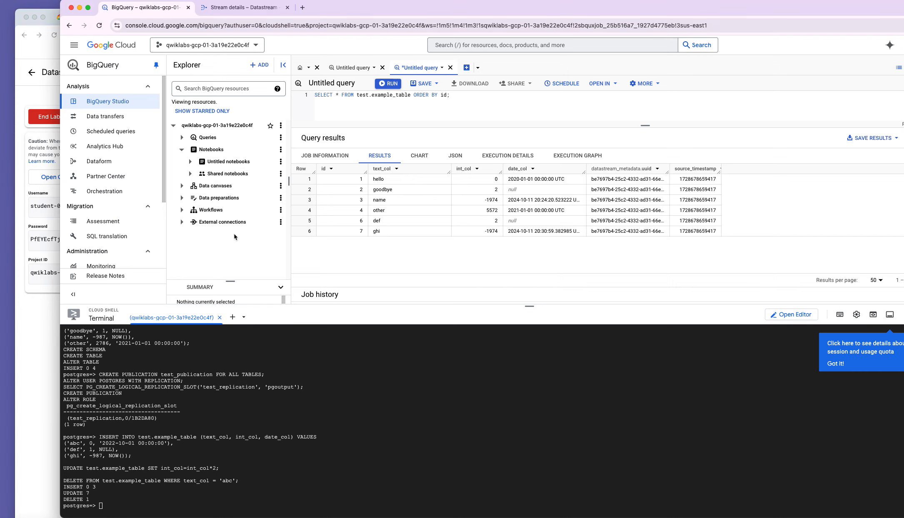
# Expand and collapse the Explorer's Notebooks, Queries, Data canvases and Data preparations nodes, staying on the query.
pyautogui.click(182, 151)
pyautogui.click(182, 151)
pyautogui.click(182, 150)
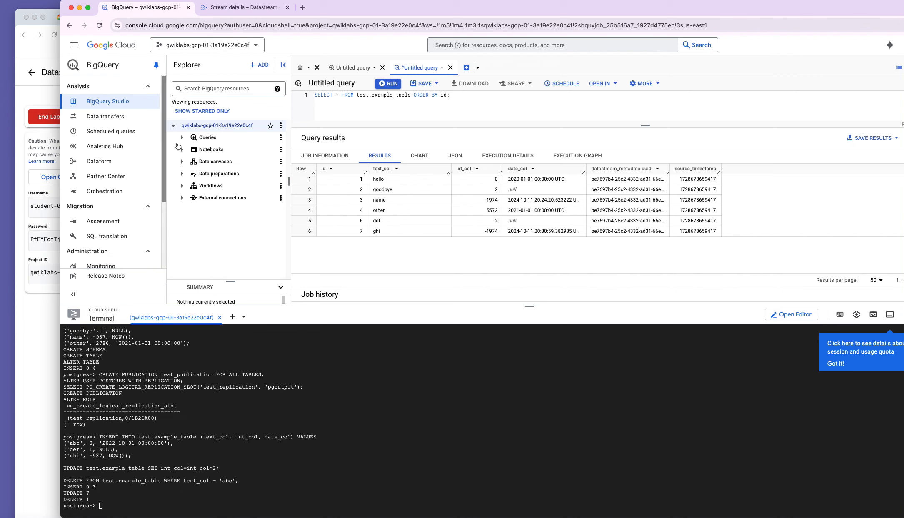
pyautogui.click(142, 118)
pyautogui.click(546, 297)
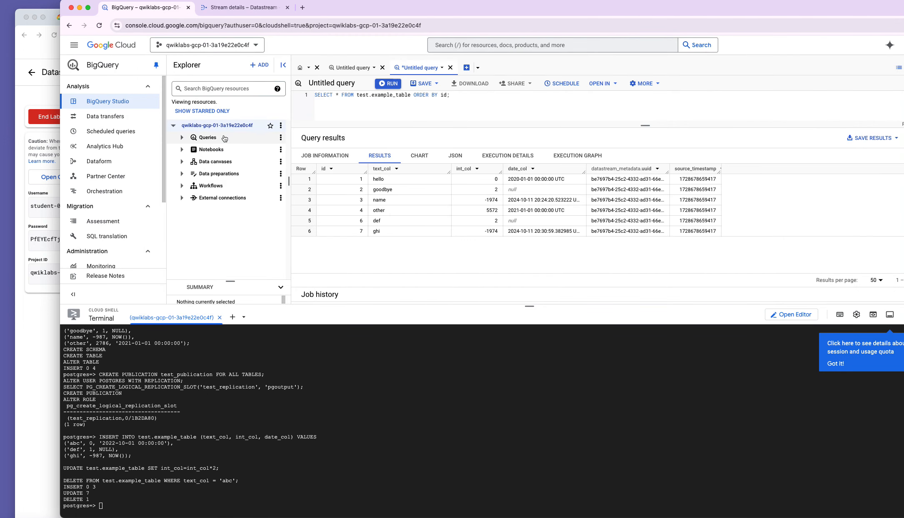
pyautogui.click(224, 138)
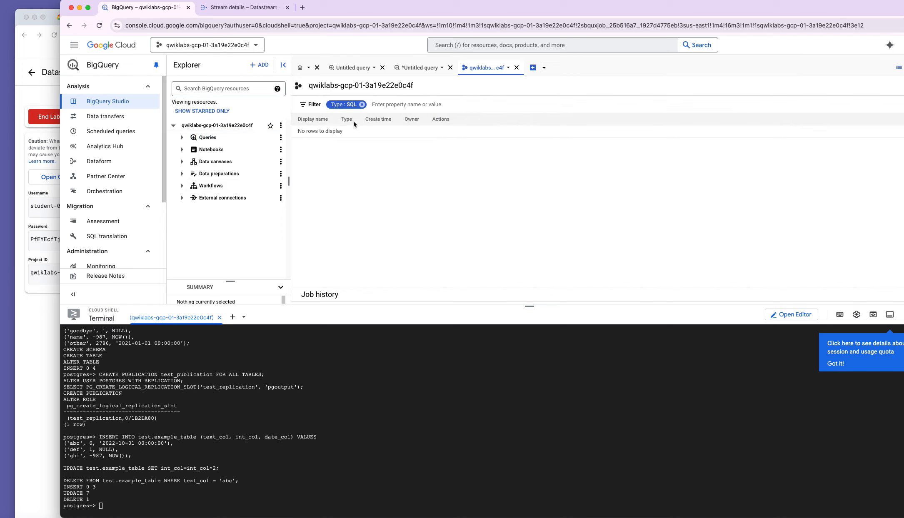
pyautogui.click(182, 174)
pyautogui.click(182, 162)
pyautogui.click(182, 149)
pyautogui.click(182, 138)
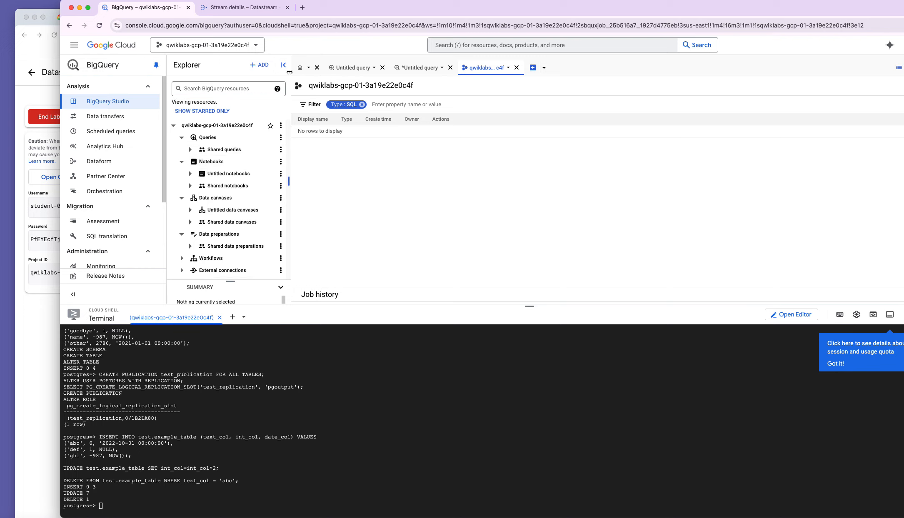
# Reload BigQuery, expand the project to reveal the test dataset, and open example_table's details.
pyautogui.click(100, 26)
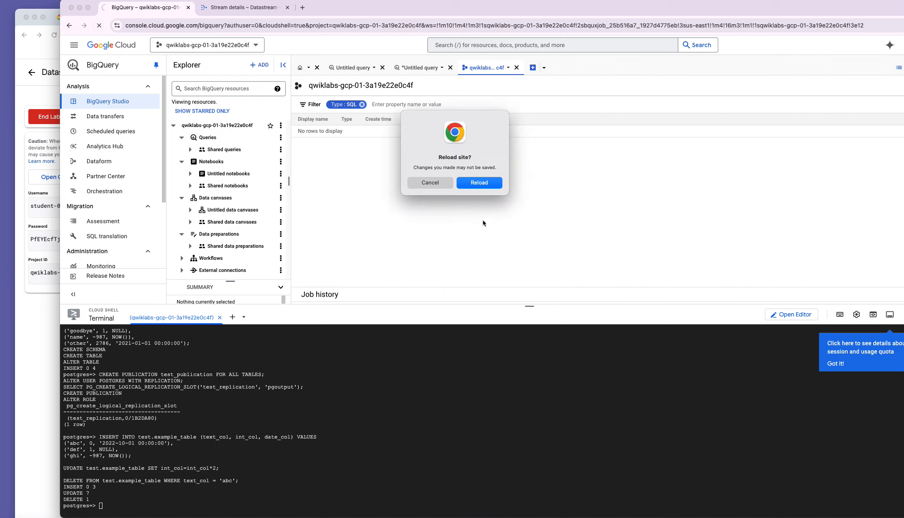
pyautogui.click(485, 185)
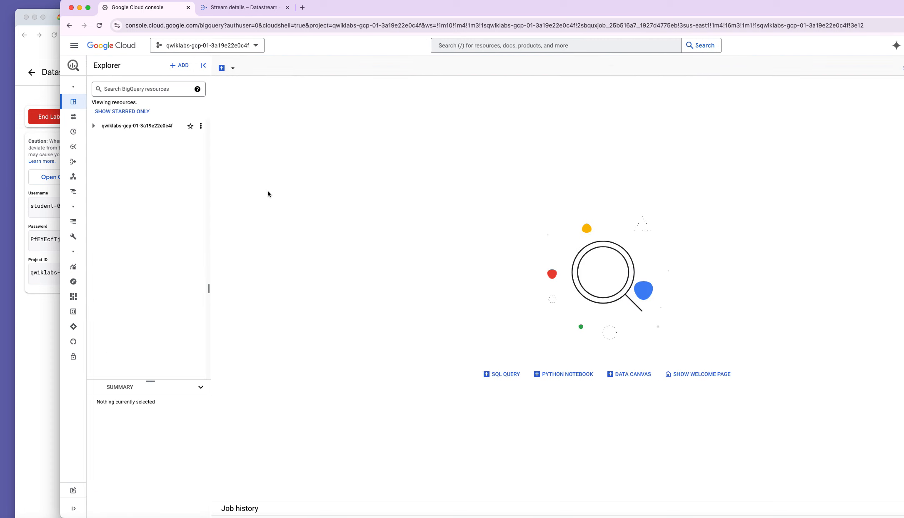
pyautogui.click(93, 127)
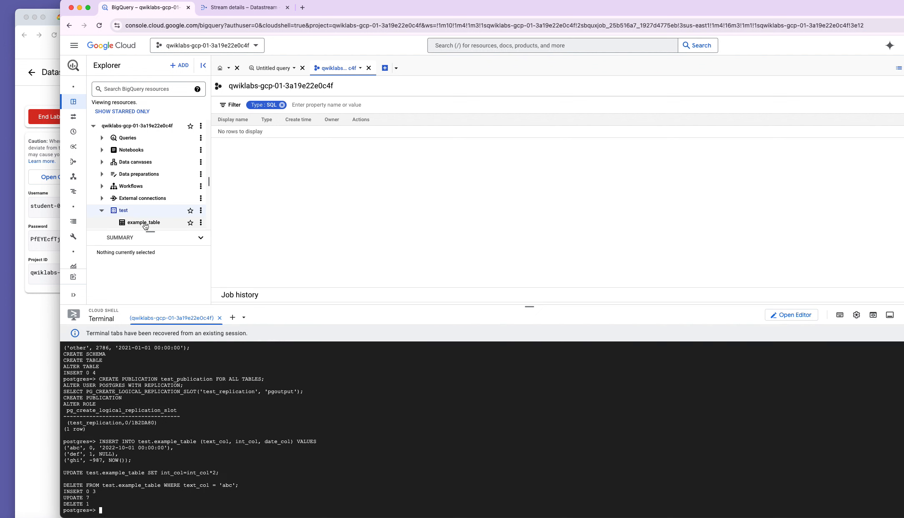
pyautogui.click(144, 223)
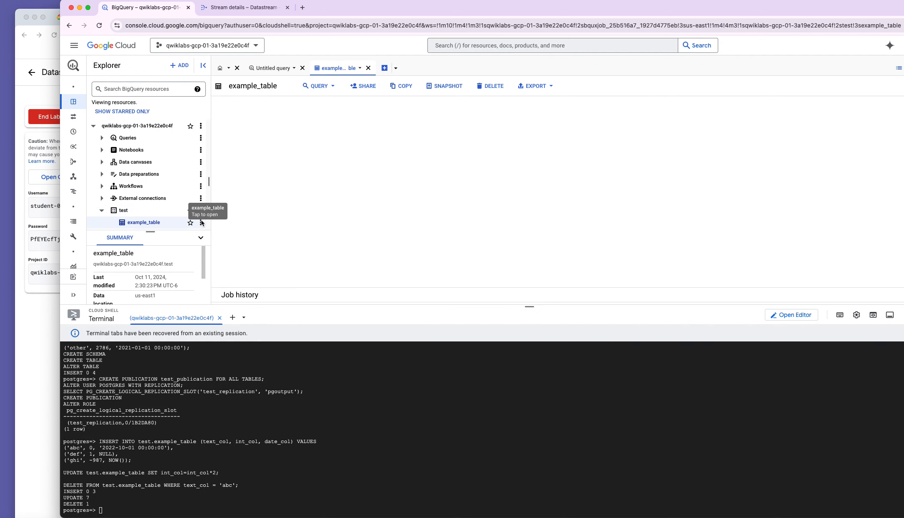